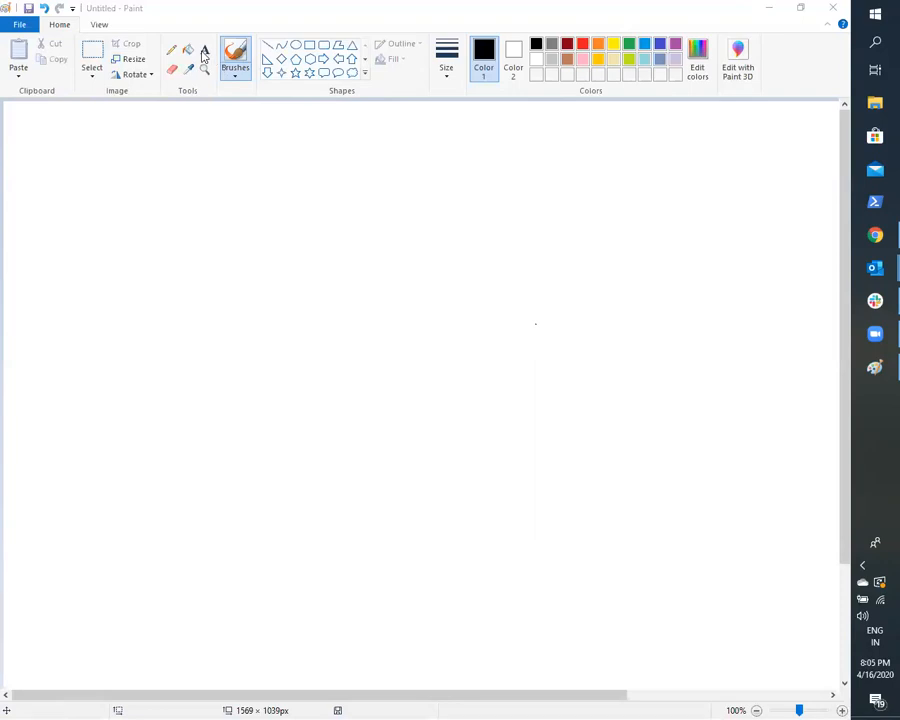
- Add the text heading "Networking:" near the upper-left corner of the canvas
{"action": "left_click", "coordinate": [204, 56]}
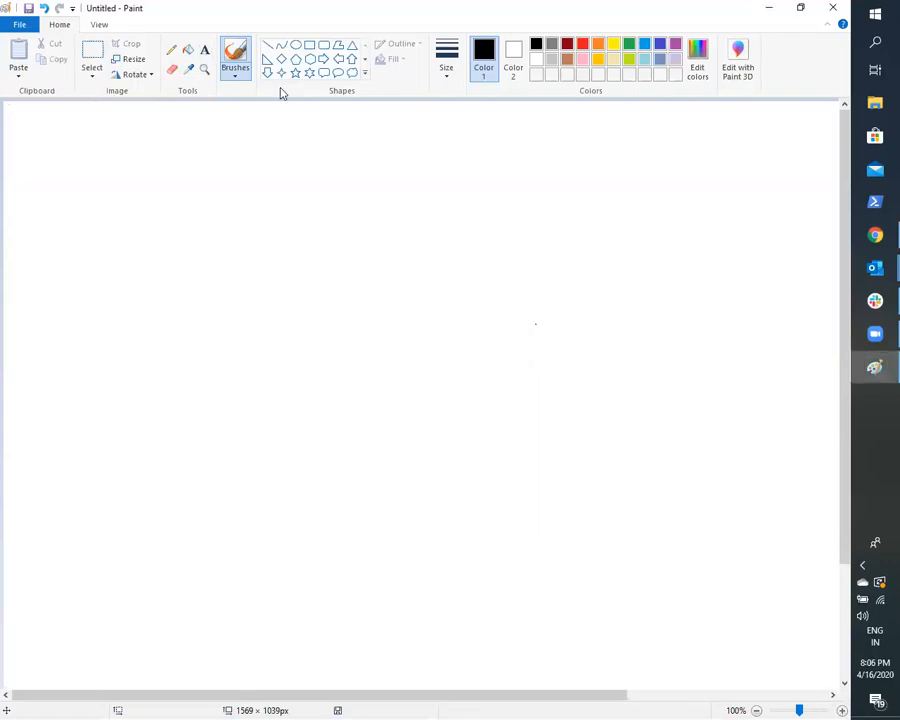
{"action": "left_click", "coordinate": [204, 49]}
{"action": "mouse_move", "coordinate": [49, 113]}
{"action": "left_mouse_down"}
{"action": "mouse_move", "coordinate": [266, 151]}
{"action": "mouse_move", "coordinate": [313, 148]}
{"action": "left_mouse_up"}
{"action": "type", "text": "Networking."}
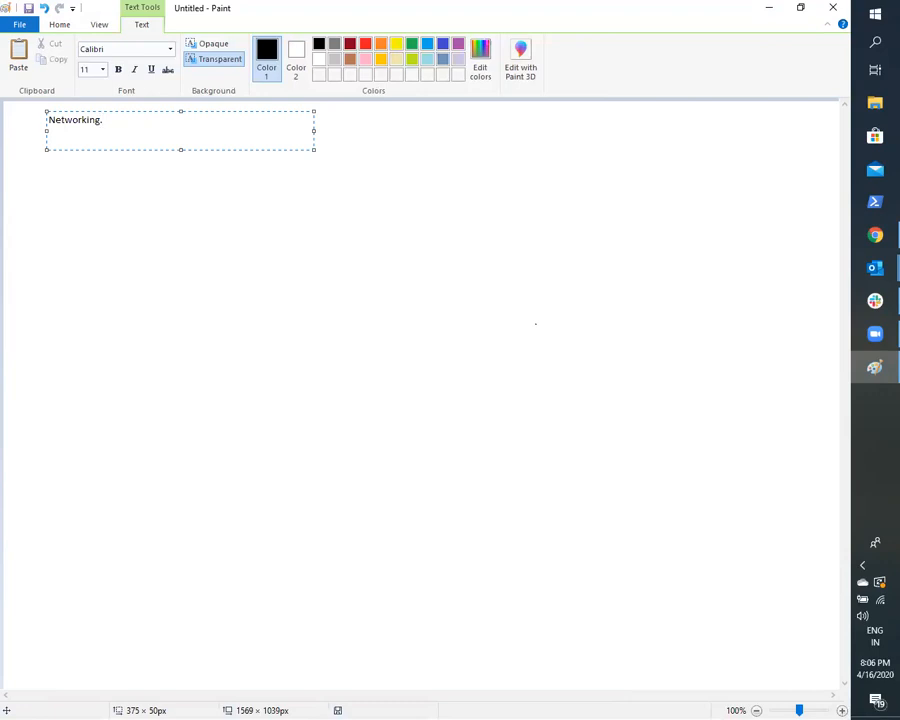
{"action": "type", "text": ":"}
{"action": "key", "text": "Return"}
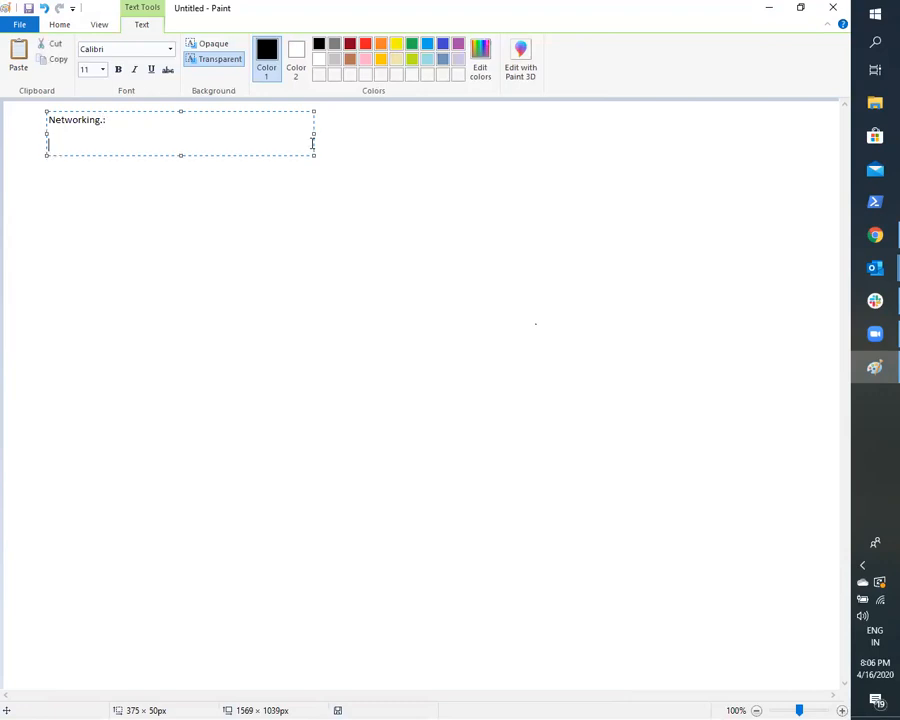
{"action": "key", "text": "BackSpace"}
{"action": "key", "text": "BackSpace"}
{"action": "key", "text": "BackSpace"}
{"action": "type", "text": ":"}
- Insert "Azure" before the word in the heading so it reads "Azure Networking:", and commit the text
{"action": "key", "text": "Left"}
{"action": "key", "text": "Left"}
{"action": "key", "text": "Left"}
{"action": "key", "text": "Left"}
{"action": "key", "text": "Left"}
{"action": "key", "text": "Left"}
{"action": "key", "text": "Left"}
{"action": "key", "text": "Left"}
{"action": "key", "text": "Left"}
{"action": "key", "text": "Left"}
{"action": "key", "text": "Left"}
{"action": "type", "text": "AZure"}
{"action": "key", "text": "BackSpace"}
{"action": "key", "text": "BackSpace"}
{"action": "key", "text": "BackSpace"}
{"action": "key", "text": "BackSpace"}
{"action": "type", "text": "zure"}
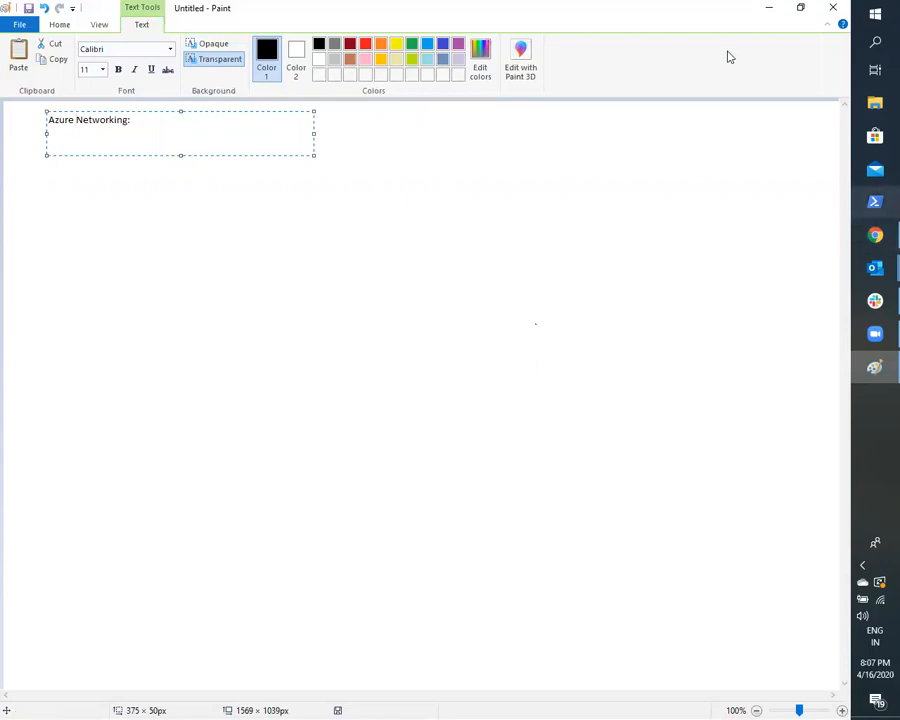
{"action": "left_click", "coordinate": [202, 207]}
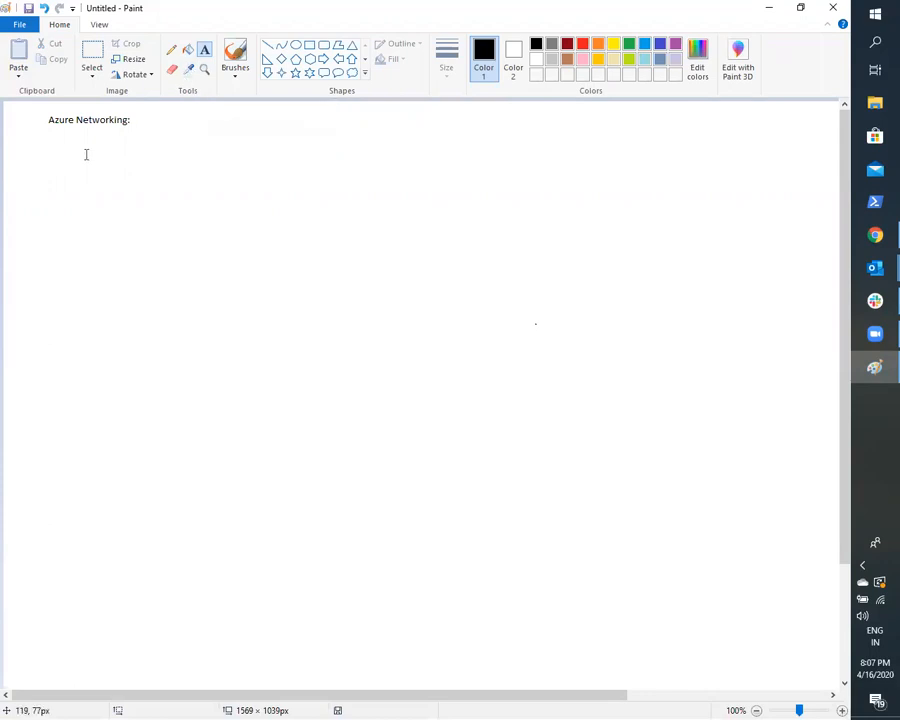
- Start a text list about 648 × 252 px below the heading with the entry "1) Virtual Networks and Subnets ."
{"action": "left_click_drag", "start_coordinate": [93, 134], "coordinate": [552, 315]}
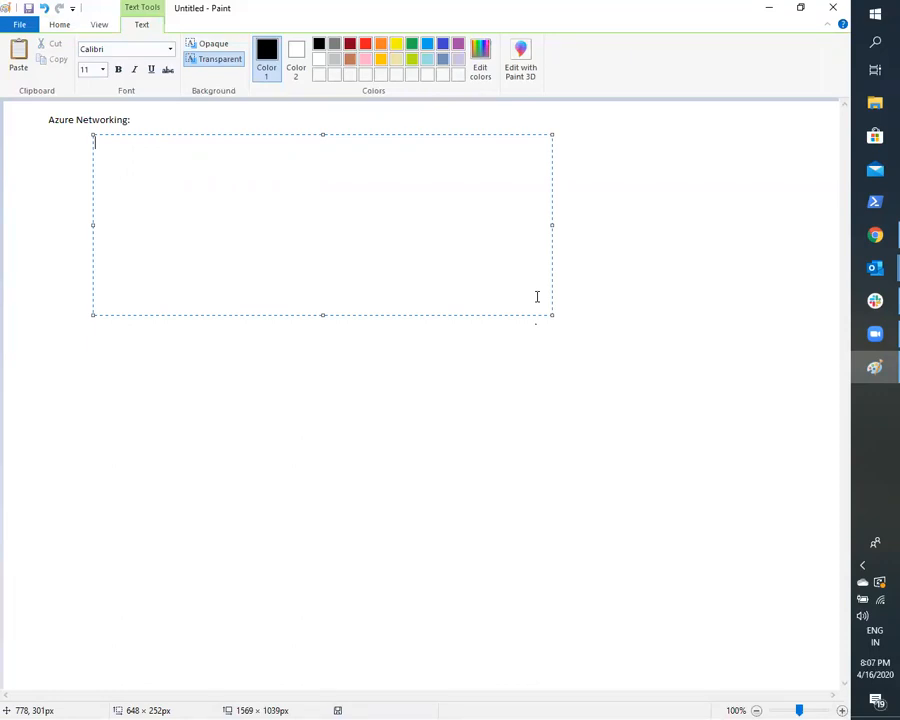
{"action": "type", "text": "1) Virtual NEtw"}
{"action": "key", "text": "BackSpace"}
{"action": "key", "text": "BackSpace"}
{"action": "key", "text": "BackSpace"}
{"action": "type", "text": "etw"}
{"action": "type", "text": "orks and S"}
{"action": "type", "text": "ubnets"}
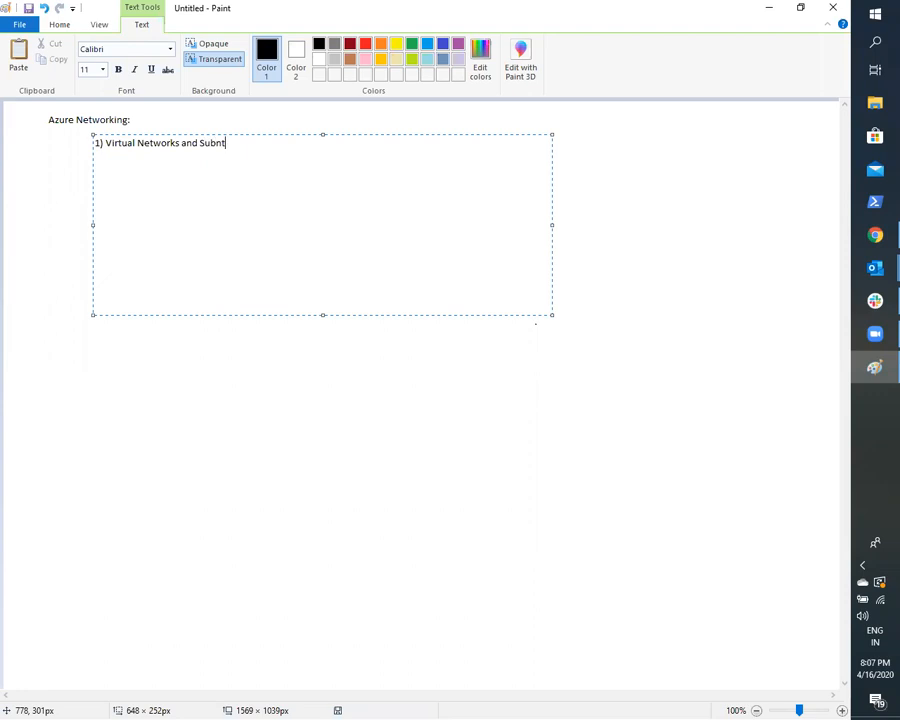
{"action": "type", "text": " (VL"}
{"action": "key", "text": "BackSpace"}
{"action": "key", "text": "BackSpace"}
{"action": "key", "text": "BackSpace"}
{"action": "type", "text": "."}
- Add the second list entry "2) NSG (Network Security Groups)"
{"action": "key", "text": "Return"}
{"action": "type", "text": "2) NSG "}
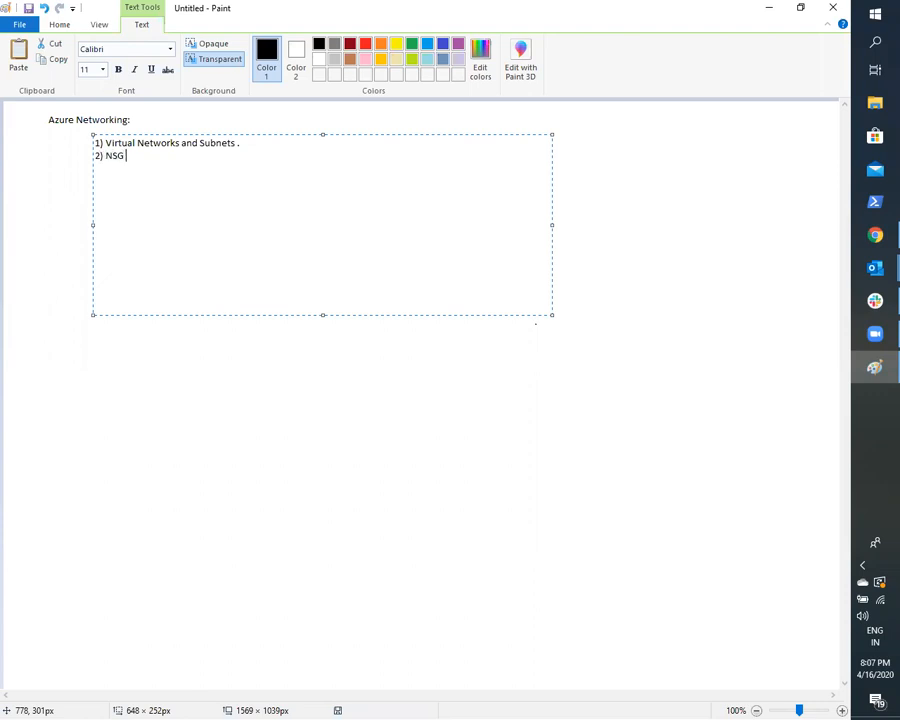
{"action": "type", "text": "(Network Security Group"}
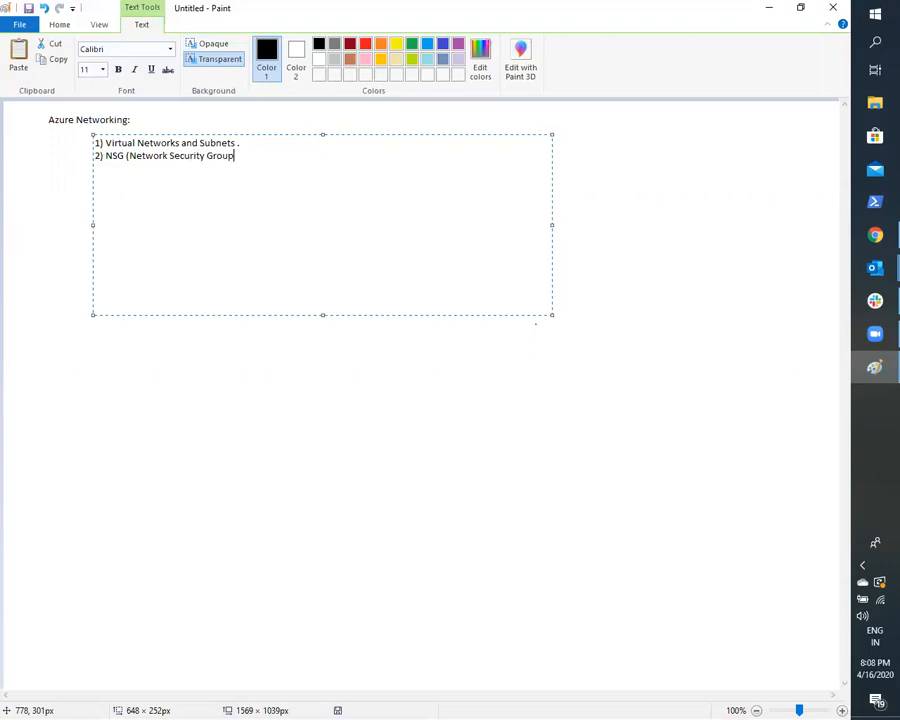
{"action": "type", "text": "s)"}
- Add the third list entry "3) Routing (UDRs User defined Routing)"
{"action": "key", "text": "Return"}
{"action": "type", "text": "3) Routing (D"}
{"action": "key", "text": "BackSpace"}
{"action": "type", "text": "UDRs User defined Routing)"}
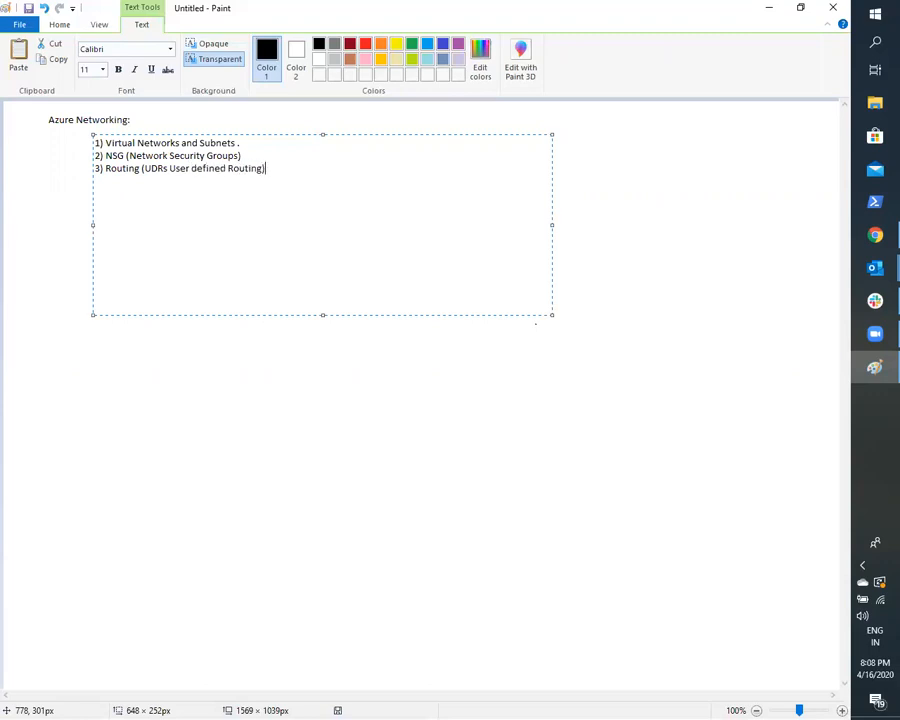
- Add the fourth list entry "4) Azure NW Gateway"
{"action": "type", "text": ") G"}
{"action": "key", "text": "BackSpace"}
{"action": "type", "text": "Azure NW Gateway"}
- Add the fifth list entry "5)LB" and commit the text list
{"action": "key", "text": "Return"}
{"action": "type", "text": "5"}
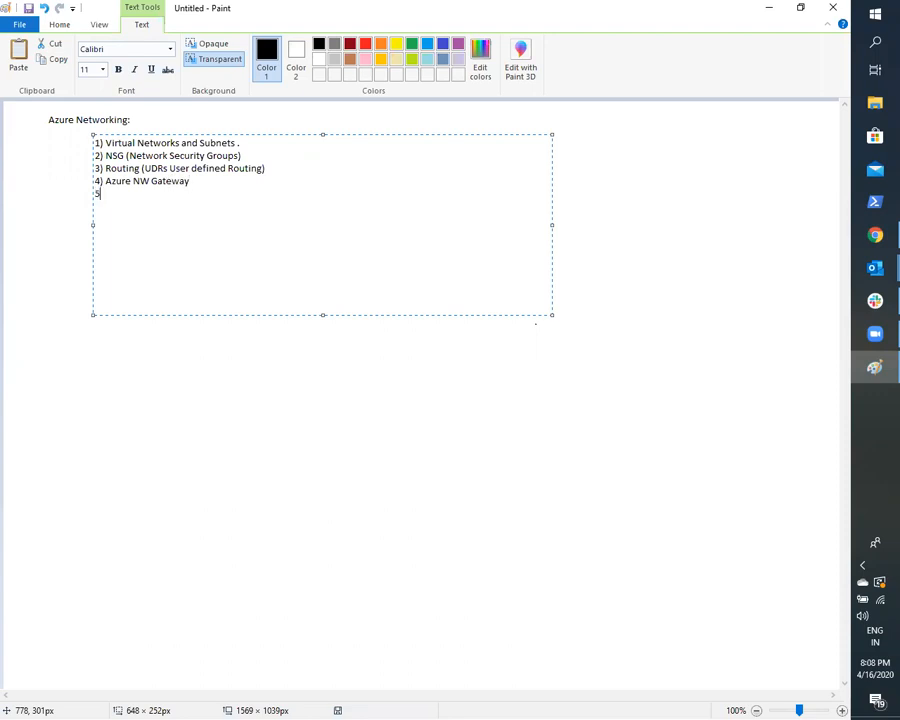
{"action": "type", "text": ")"}
{"action": "type", "text": "LB"}
{"action": "key", "text": "Return"}
{"action": "left_click", "coordinate": [265, 418]}
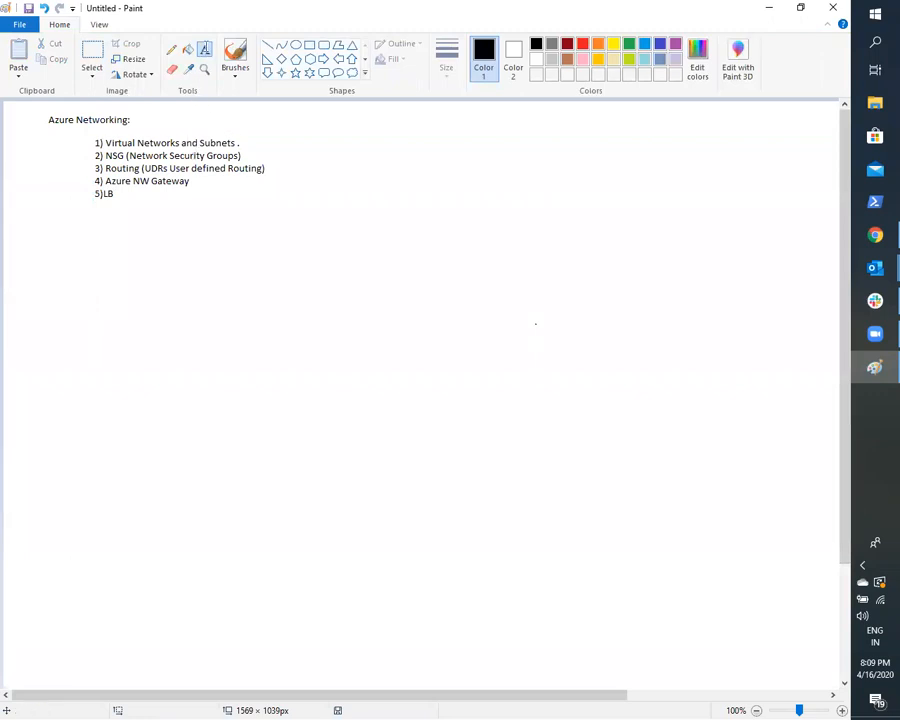
- Add the text "Virtual N/W and Subnets." beside the heading, in a text box of about 426 × 170 px
{"action": "left_click_drag", "start_coordinate": [406, 117], "coordinate": [708, 239]}
{"action": "type", "text": "Virtual N"}
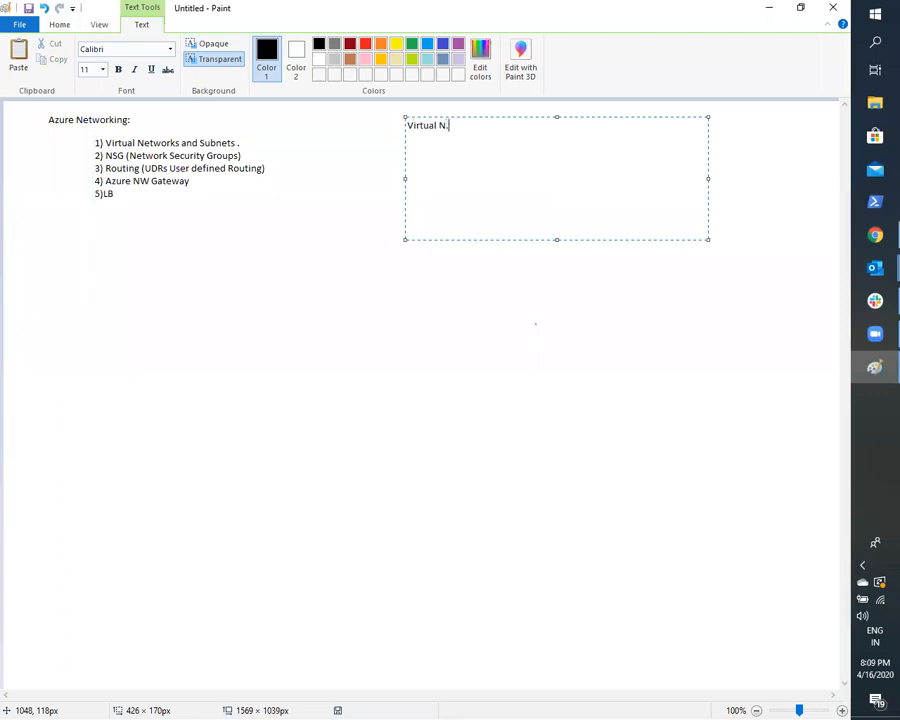
{"action": "type", "text": "/W and Si"}
{"action": "key", "text": "BackSpace"}
{"action": "type", "text": "ubnets."}
{"action": "left_click", "coordinate": [621, 366]}
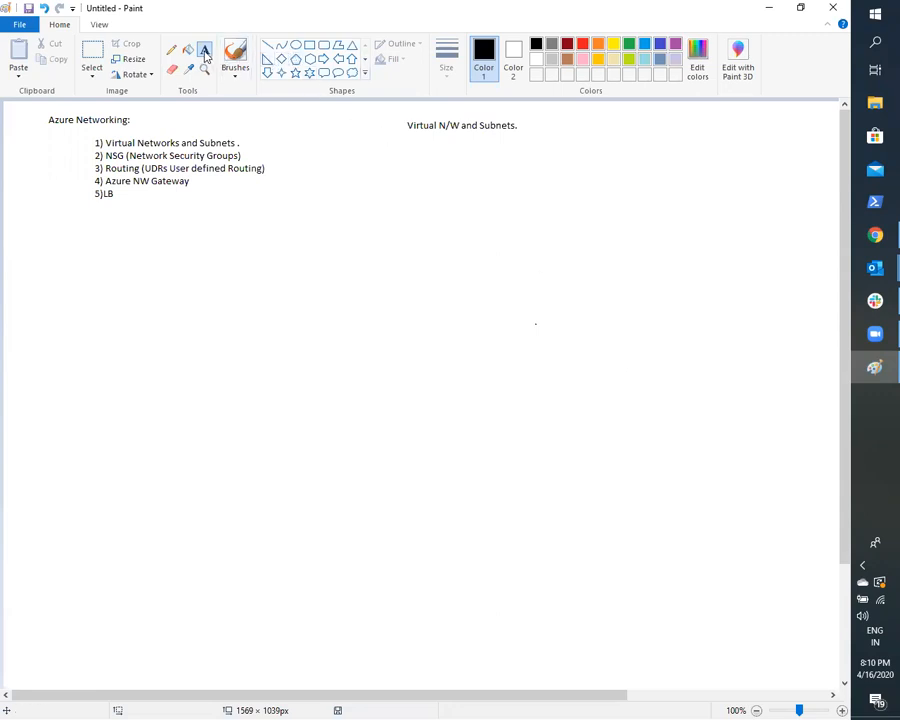
- Add the text "On-PRem-->> Vlans" at the canvas's left edge below the numbered list
{"action": "left_click_drag", "start_coordinate": [6, 249], "coordinate": [305, 355]}
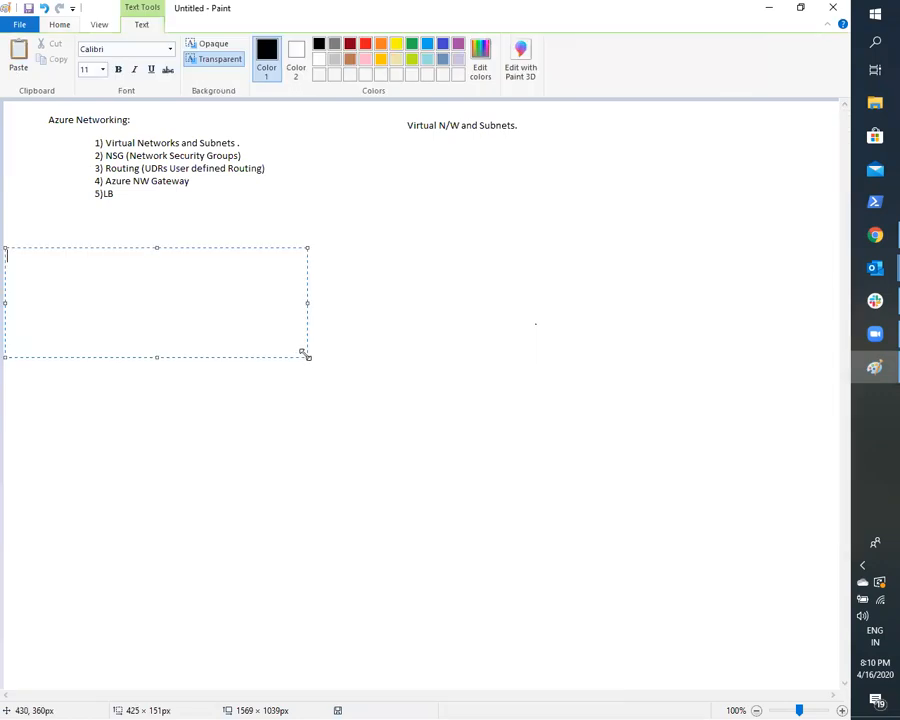
{"action": "type", "text": "On-PRem-->> Vlans"}
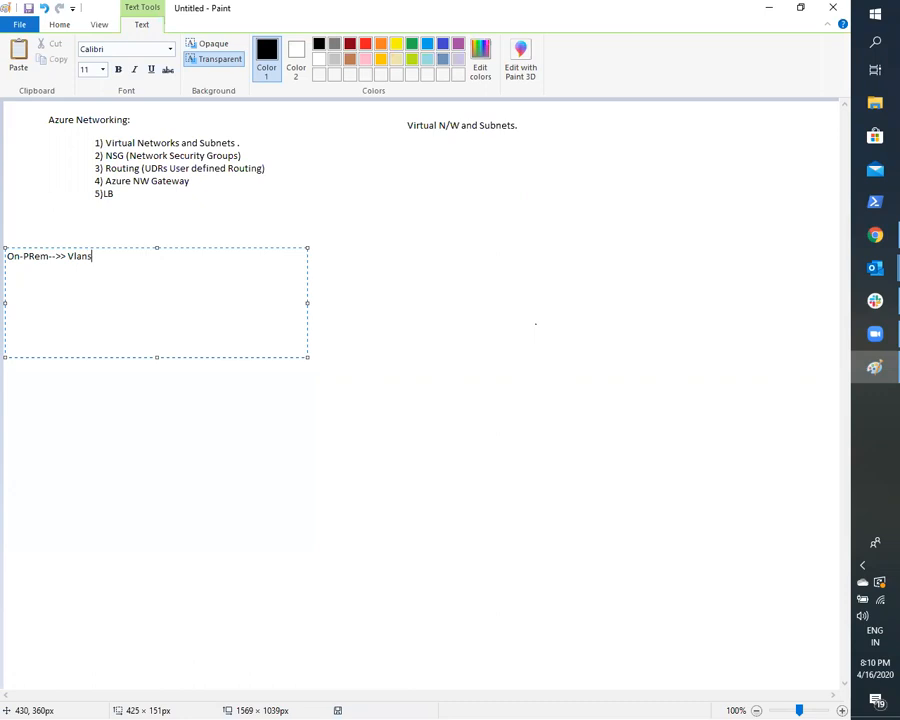
{"action": "left_click", "coordinate": [478, 207]}
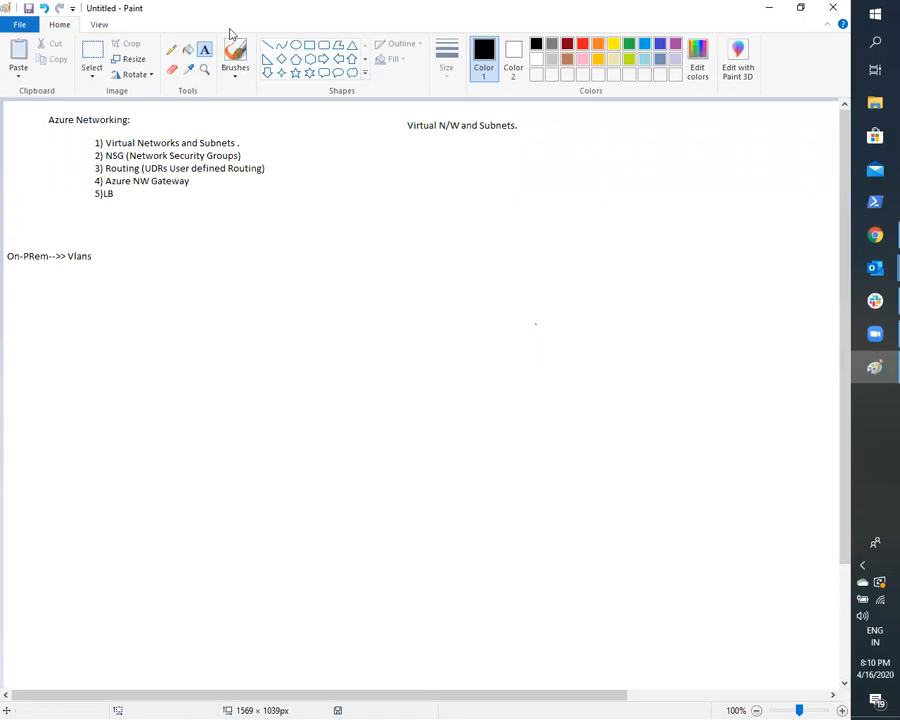
- Add a text note to the right of "Virtual N/W and Subnets." listing "1) Sigmentation" and "2) Isolation"
{"action": "left_click", "coordinate": [205, 51]}
{"action": "left_click_drag", "start_coordinate": [589, 115], "coordinate": [800, 187]}
{"action": "type", "text": "1)"}
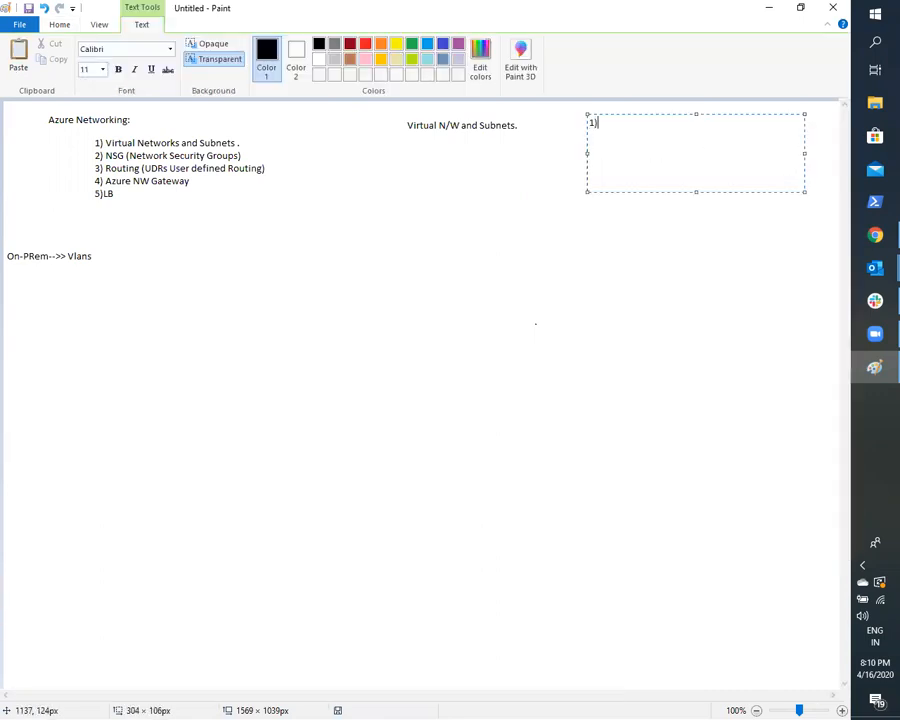
{"action": "type", "text": " Sigmentation"}
{"action": "key", "text": "Return"}
{"action": "type", "text": "2"}
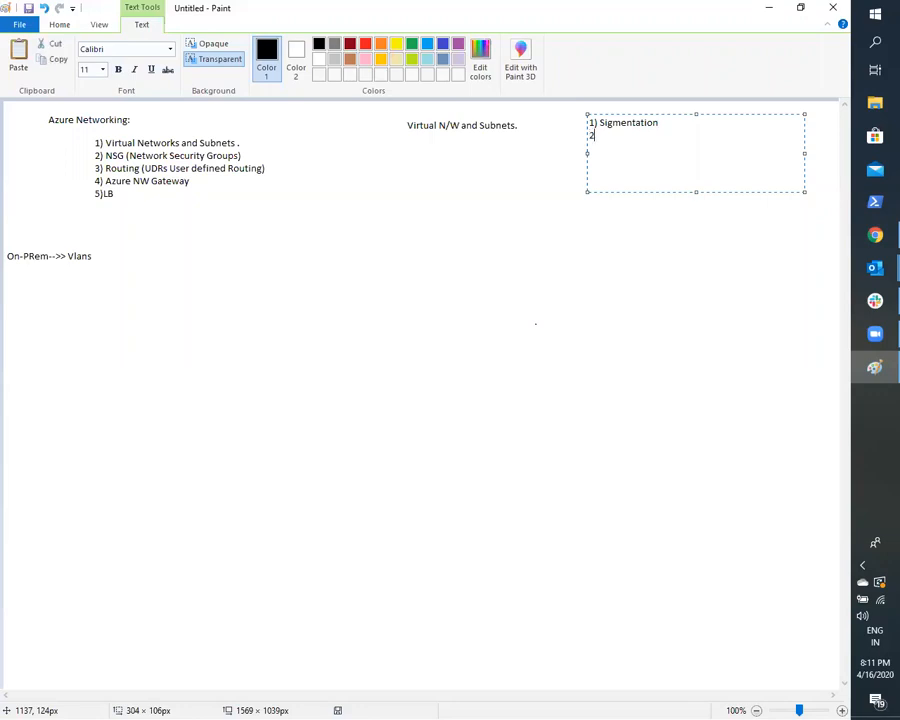
{"action": "type", "text": ") Isolation"}
- Insert the title line "Vnets:" above the two entries of the note and commit the text
{"action": "left_click", "coordinate": [601, 122]}
{"action": "key", "text": "Left"}
{"action": "key", "text": "Left"}
{"action": "key", "text": "Left"}
{"action": "key", "text": "Left"}
{"action": "key", "text": "Return"}
{"action": "key", "text": "Up"}
{"action": "type", "text": "Vne"}
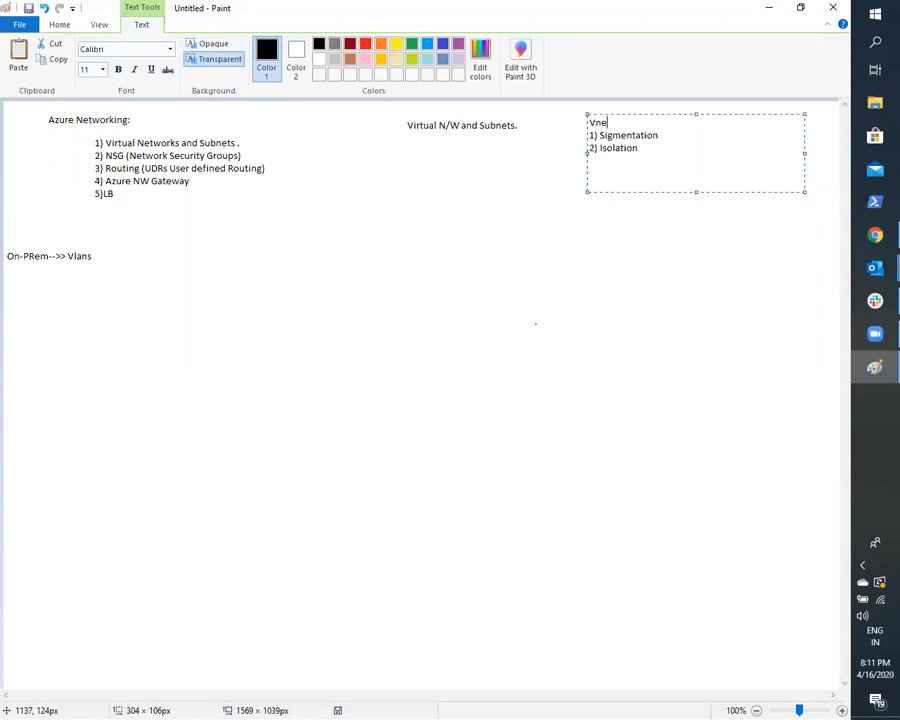
{"action": "type", "text": "ts:"}
{"action": "left_click", "coordinate": [656, 342]}
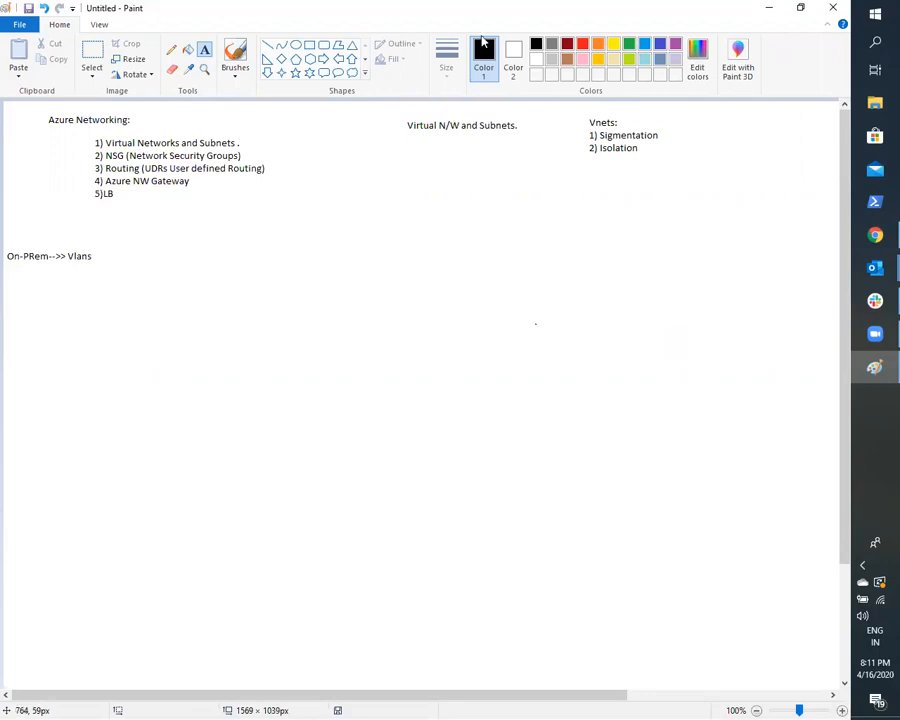
- Draw a large rounded rectangle below the notes, spanning from right of the Vlans text to near the canvas view's right edge
{"action": "left_click", "coordinate": [323, 44]}
{"action": "left_click_drag", "start_coordinate": [301, 225], "coordinate": [818, 496]}
{"action": "left_click_drag", "start_coordinate": [828, 476], "coordinate": [834, 467]}
{"action": "left_click", "coordinate": [724, 522]}
- Draw three tall rectangles side by side inside the rounded rectangle, leaving gaps between them
{"action": "left_click", "coordinate": [310, 45]}
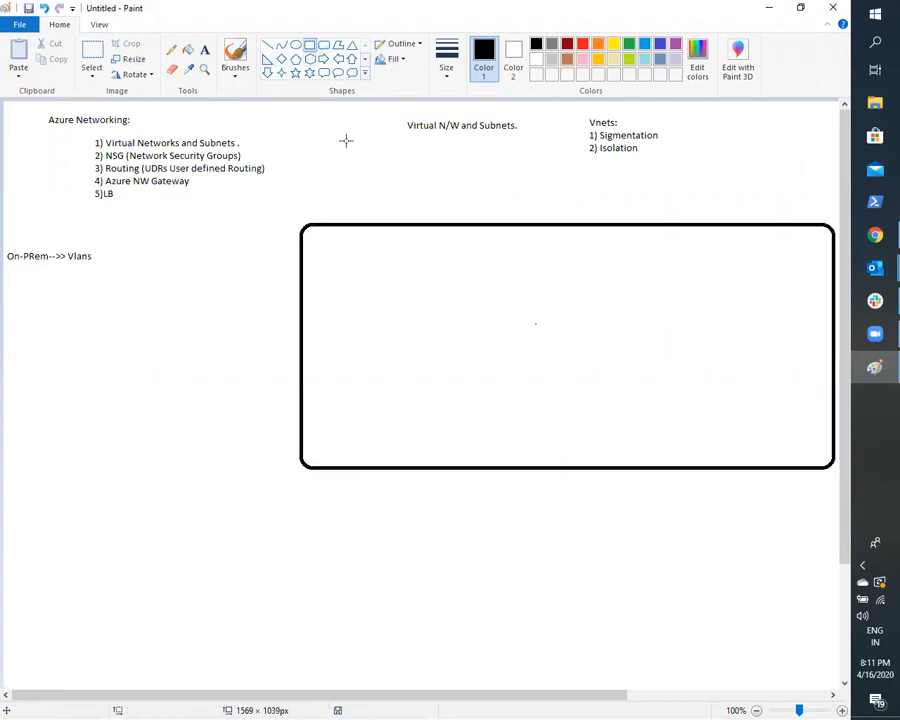
{"action": "left_click_drag", "start_coordinate": [346, 248], "coordinate": [474, 449]}
{"action": "left_click_drag", "start_coordinate": [536, 250], "coordinate": [641, 447]}
{"action": "left_click_drag", "start_coordinate": [713, 247], "coordinate": [811, 442]}
{"action": "left_click", "coordinate": [707, 490]}
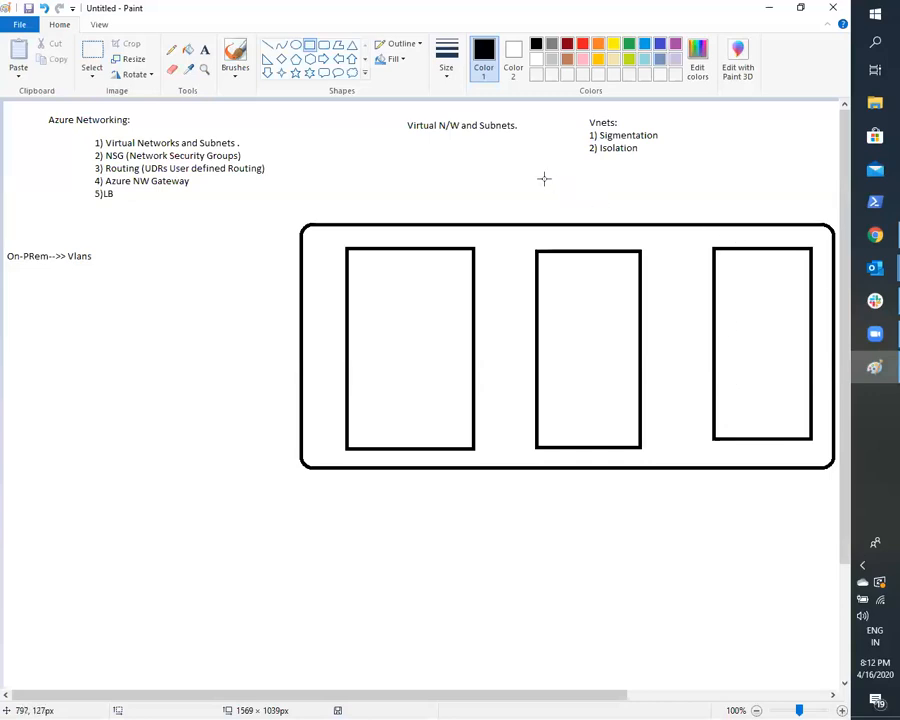
- Pencil vertical dividers in the two gaps between the rectangles and cross out the first divider
{"action": "left_click", "coordinate": [171, 48]}
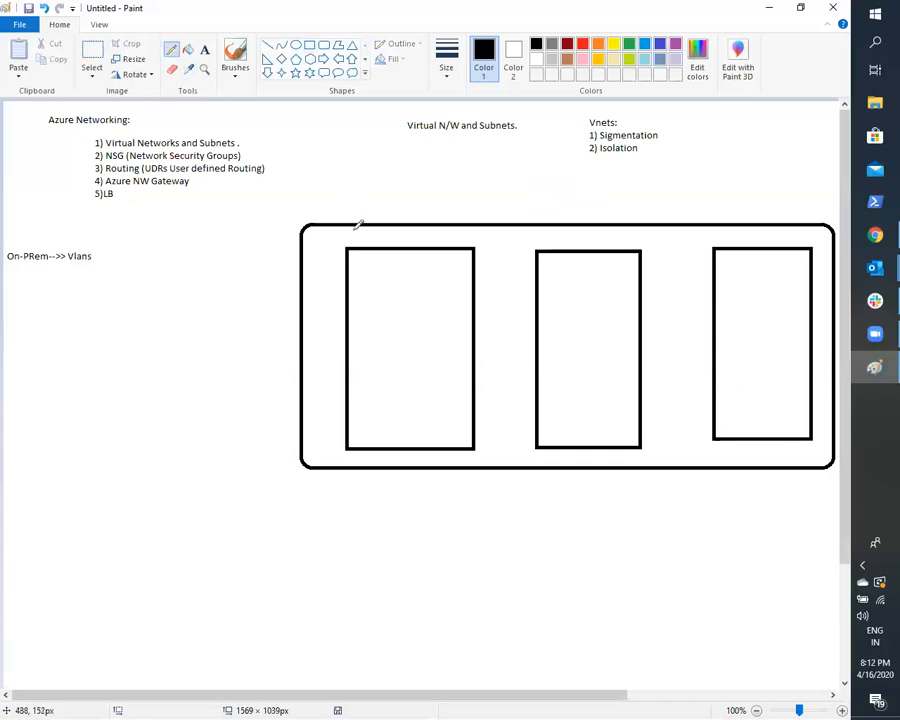
{"action": "left_click_drag", "start_coordinate": [506, 237], "coordinate": [498, 434]}
{"action": "left_click_drag", "start_coordinate": [664, 249], "coordinate": [670, 428]}
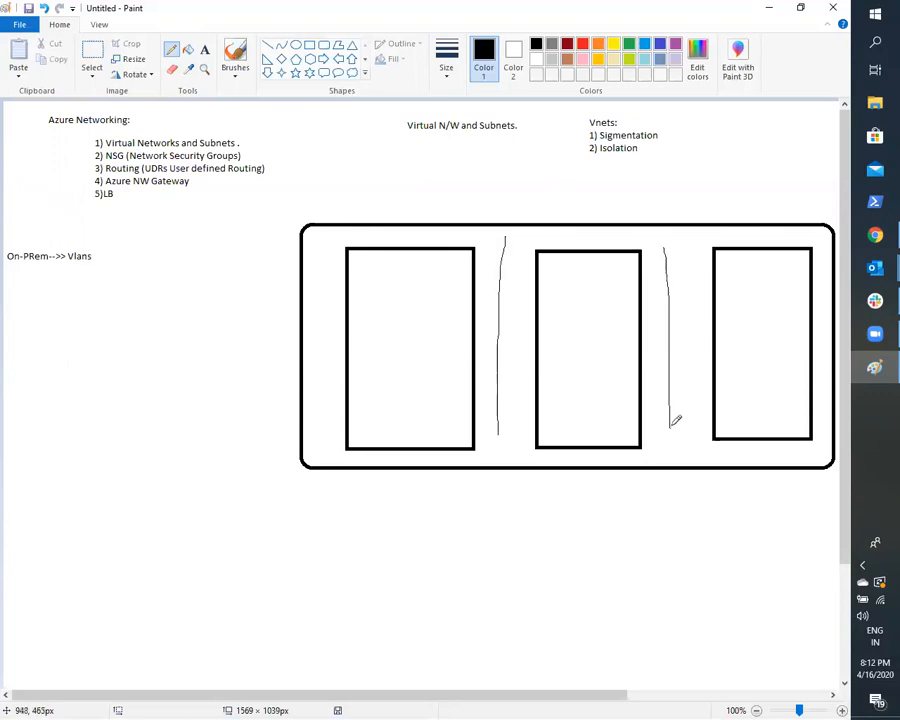
{"action": "mouse_move", "coordinate": [484, 311]}
{"action": "left_mouse_down"}
{"action": "mouse_move", "coordinate": [516, 342]}
{"action": "mouse_move", "coordinate": [490, 348]}
{"action": "left_mouse_up"}
- Pencil a small D-shaped mark inside each of the three rectangles
{"action": "mouse_move", "coordinate": [367, 293]}
{"action": "left_mouse_down"}
{"action": "mouse_move", "coordinate": [367, 316]}
{"action": "mouse_move", "coordinate": [378, 316]}
{"action": "left_mouse_up"}
{"action": "mouse_move", "coordinate": [550, 286]}
{"action": "left_mouse_down"}
{"action": "mouse_move", "coordinate": [577, 298]}
{"action": "mouse_move", "coordinate": [558, 289]}
{"action": "left_mouse_up"}
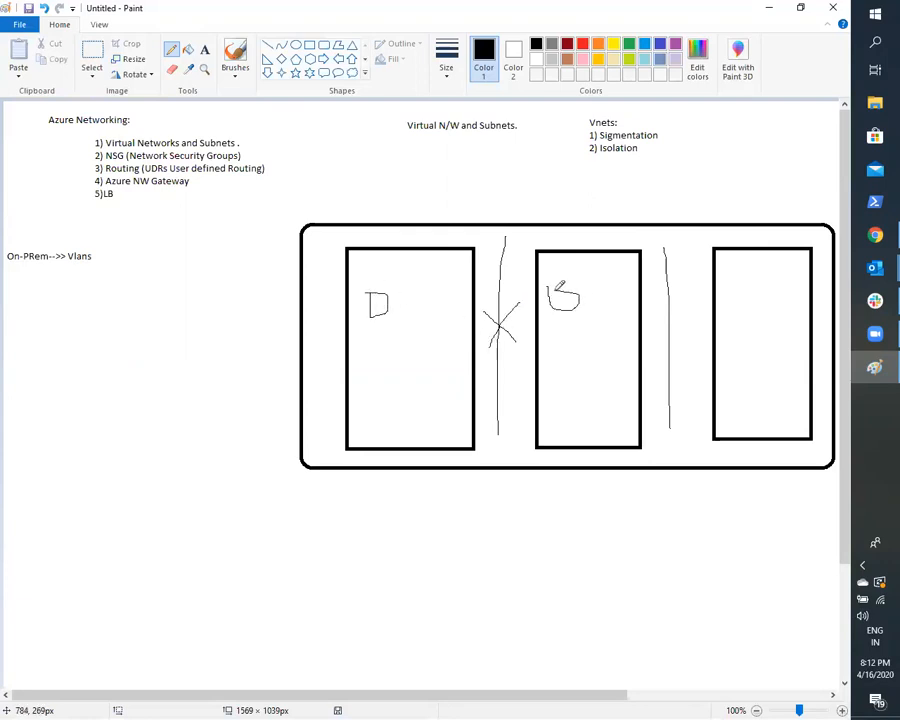
{"action": "left_click_drag", "start_coordinate": [745, 296], "coordinate": [745, 313]}
- Pencil the numbers 1 and 2 above the first two rectangles and a crossed-out link between them
{"action": "left_click_drag", "start_coordinate": [410, 231], "coordinate": [410, 238]}
{"action": "mouse_move", "coordinate": [580, 233]}
{"action": "left_mouse_down"}
{"action": "mouse_move", "coordinate": [580, 247]}
{"action": "mouse_move", "coordinate": [605, 240]}
{"action": "left_mouse_up"}
{"action": "mouse_move", "coordinate": [477, 304]}
{"action": "left_mouse_down"}
{"action": "mouse_move", "coordinate": [526, 287]}
{"action": "mouse_move", "coordinate": [502, 298]}
{"action": "mouse_move", "coordinate": [525, 312]}
{"action": "left_mouse_up"}
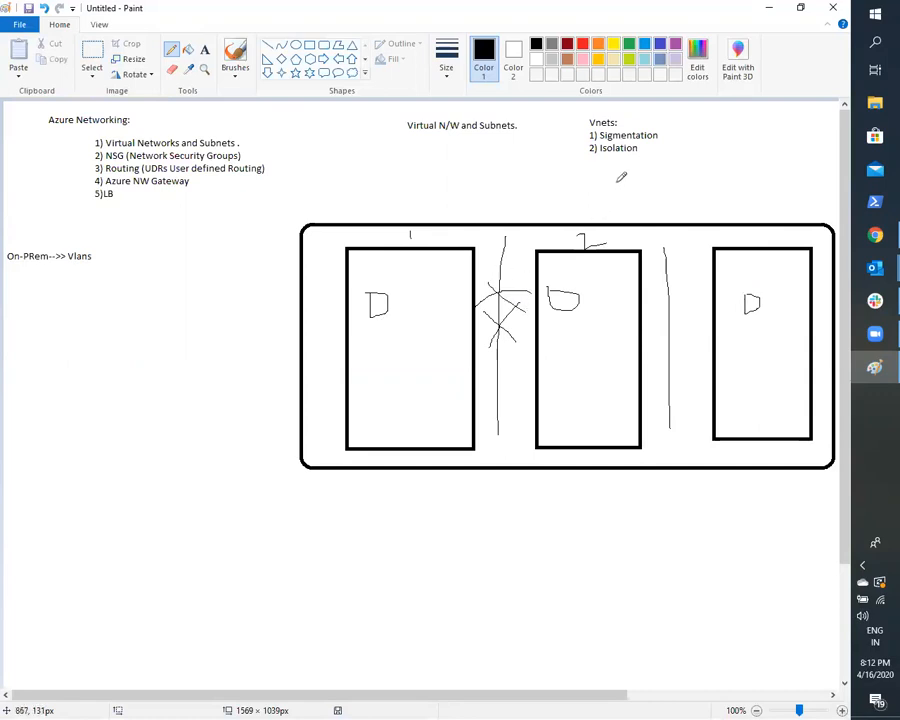
{"action": "left_click_drag", "start_coordinate": [609, 158], "coordinate": [636, 144]}
- Undo all the pencil marks in and around the three rectangles
{"action": "key", "text": "ctrl+z"}
{"action": "key", "text": "ctrl+z"}
{"action": "key", "text": "ctrl+z"}
{"action": "key", "text": "ctrl+z"}
{"action": "key", "text": "ctrl+z"}
{"action": "key", "text": "ctrl+z"}
{"action": "key", "text": "ctrl+z"}
{"action": "key", "text": "ctrl+z"}
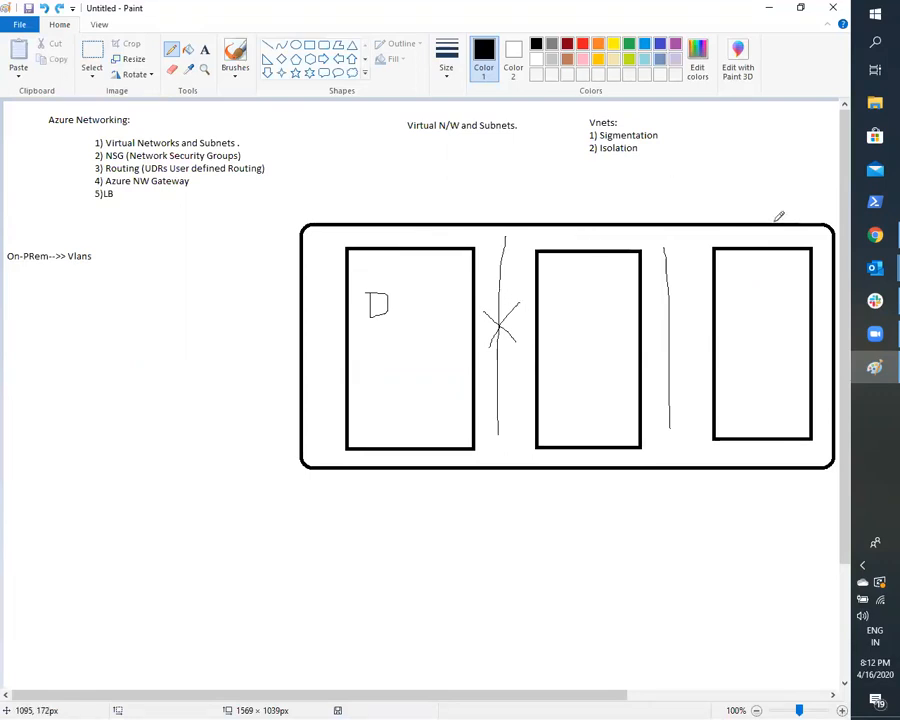
{"action": "key", "text": "ctrl+z"}
{"action": "key", "text": "ctrl+z"}
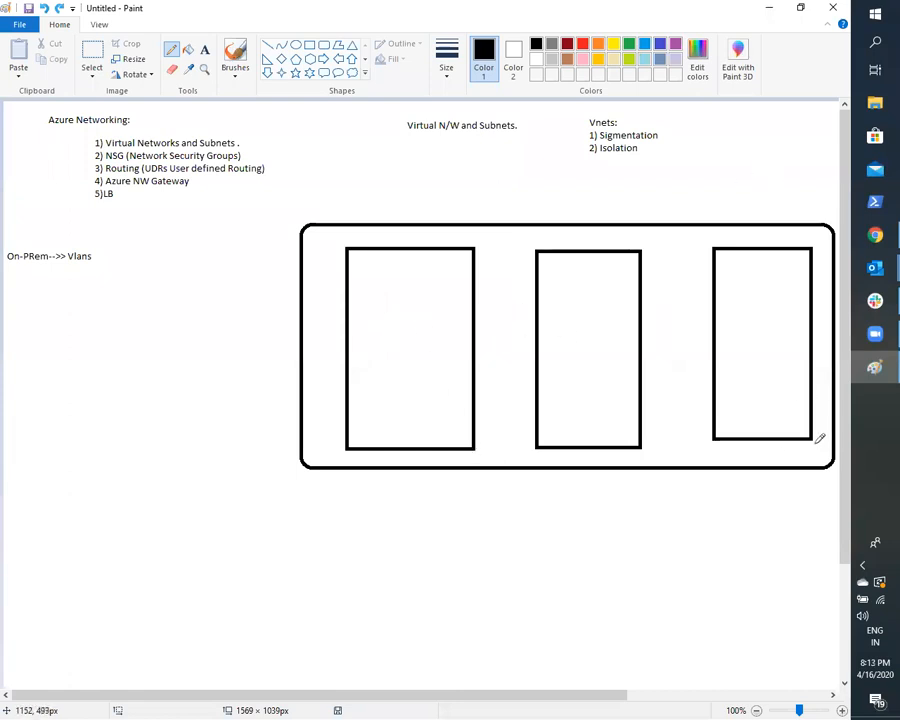
- Label the first rectangle "Vnet-1" with text just beneath it
{"action": "left_click", "coordinate": [202, 52]}
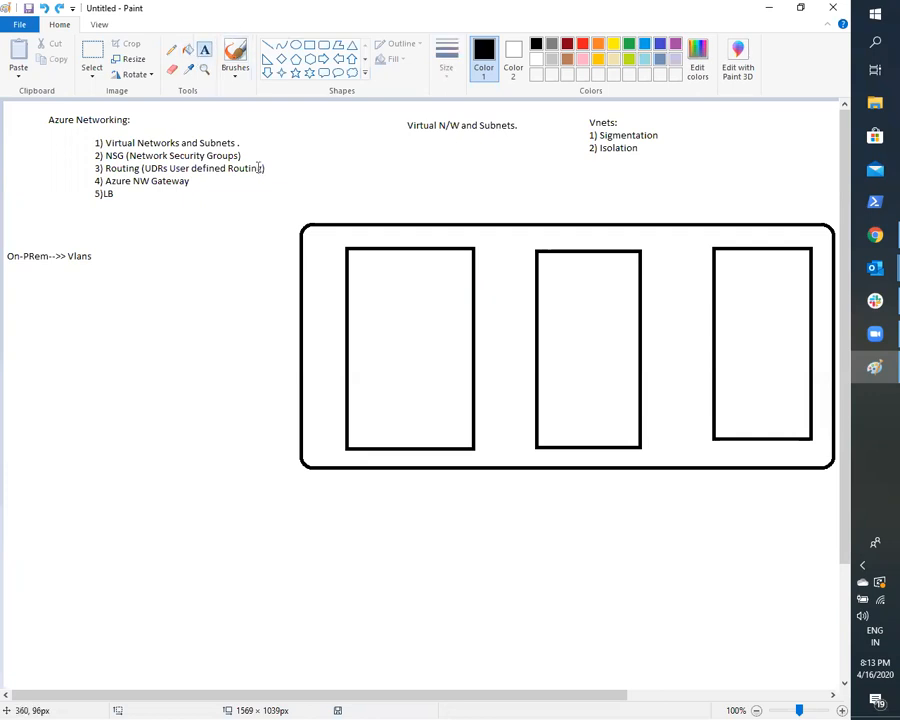
{"action": "left_click_drag", "start_coordinate": [349, 453], "coordinate": [463, 463]}
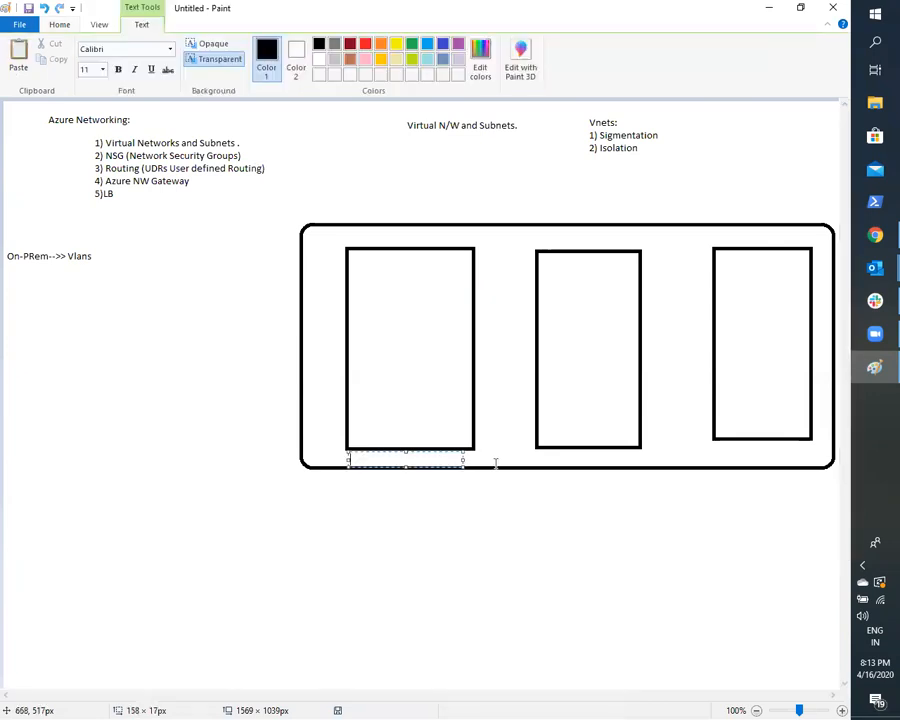
{"action": "type", "text": "Vent"}
{"action": "key", "text": "BackSpace"}
{"action": "key", "text": "BackSpace"}
{"action": "type", "text": "net-1"}
{"action": "left_click", "coordinate": [565, 461]}
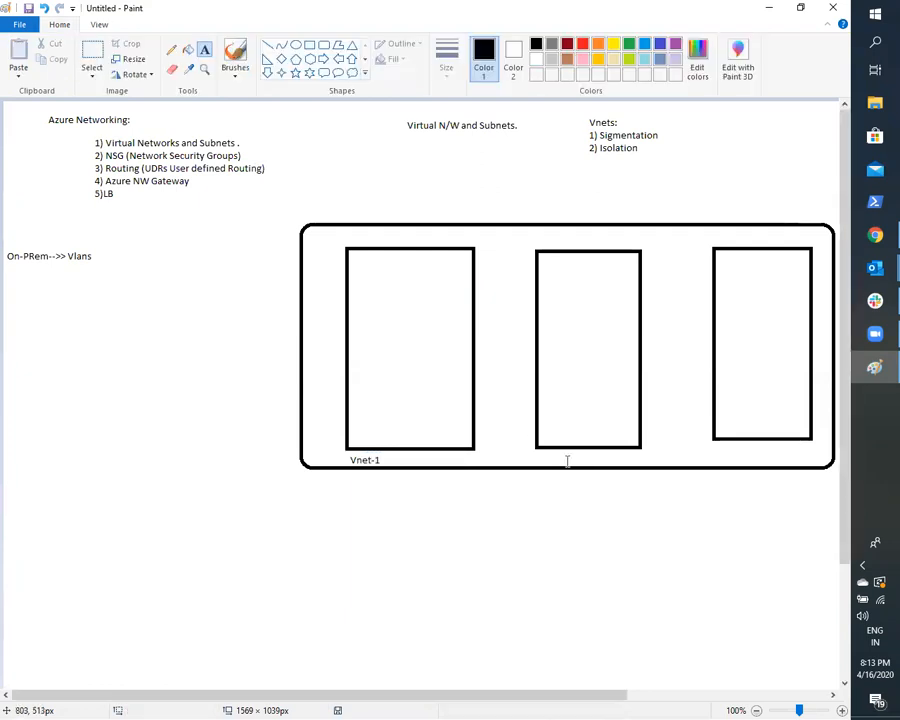
- Label the middle rectangle "vnet-2" and the third rectangle "vnet-3" with text beneath each
{"action": "left_click_drag", "start_coordinate": [548, 450], "coordinate": [652, 462]}
{"action": "type", "text": "Vnet-2"}
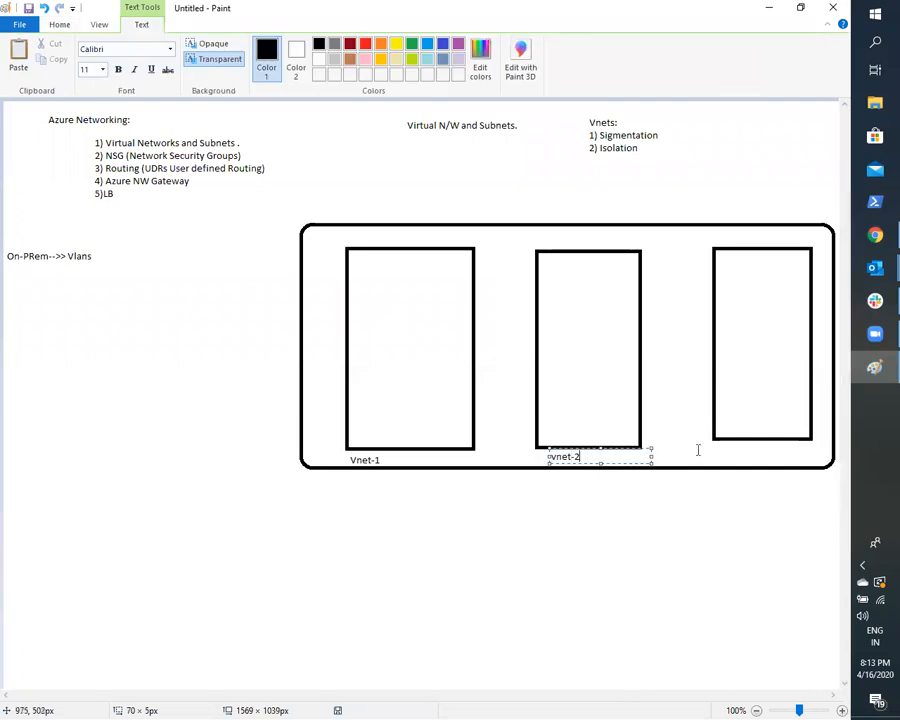
{"action": "left_click", "coordinate": [737, 448]}
{"action": "left_click_drag", "start_coordinate": [720, 449], "coordinate": [825, 463]}
{"action": "type", "text": "ve"}
{"action": "type", "text": "et-3"}
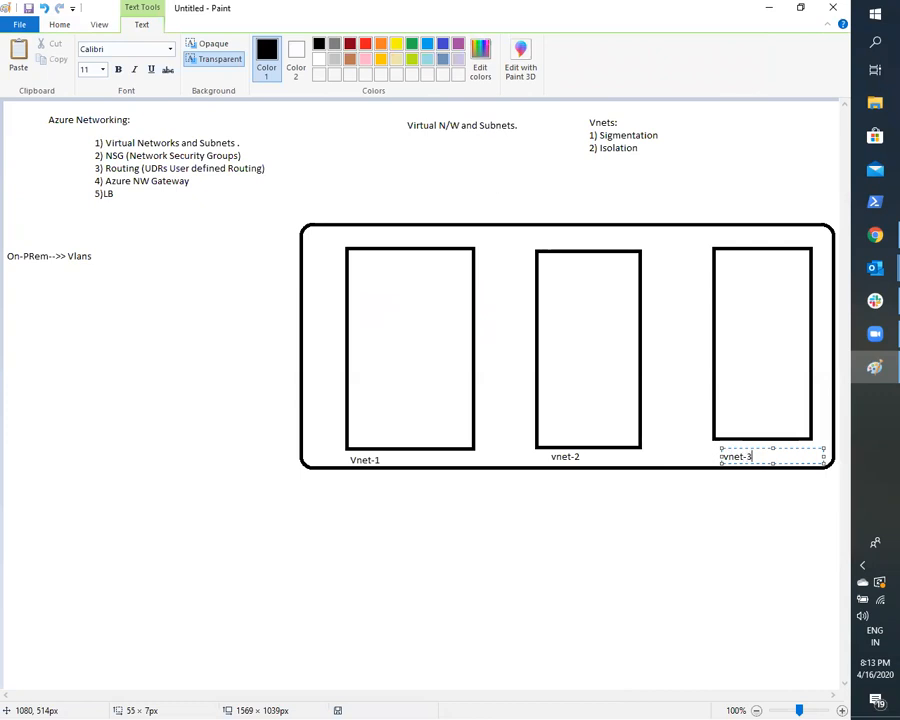
{"action": "left_click", "coordinate": [625, 577]}
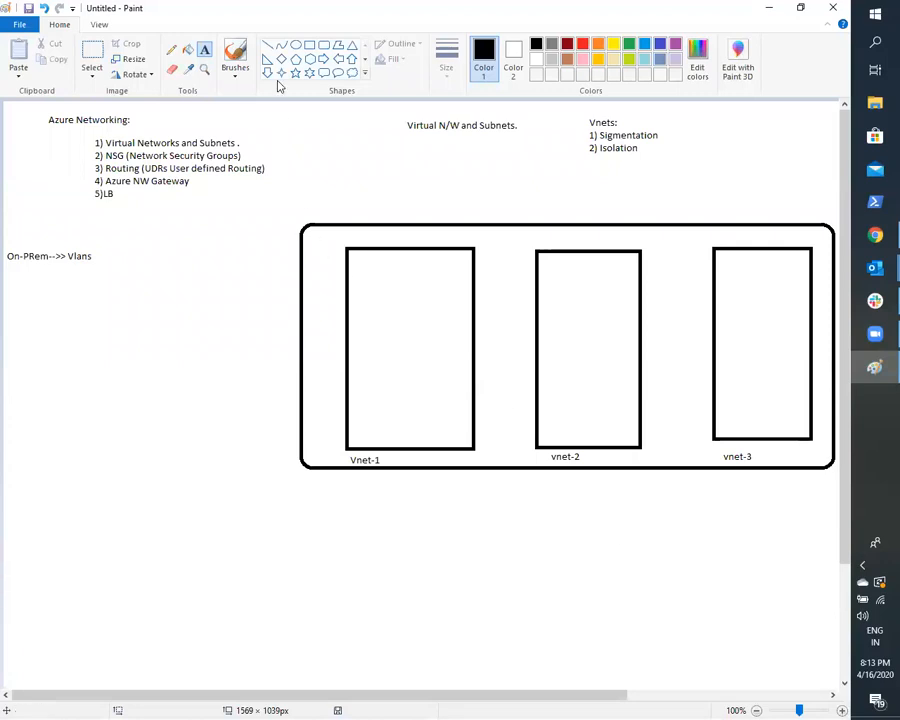
- Add the text "Location: Central US" just beneath the container, under the Vnet-1 label
{"action": "left_click_drag", "start_coordinate": [347, 470], "coordinate": [433, 498]}
{"action": "type", "text": "Loca"}
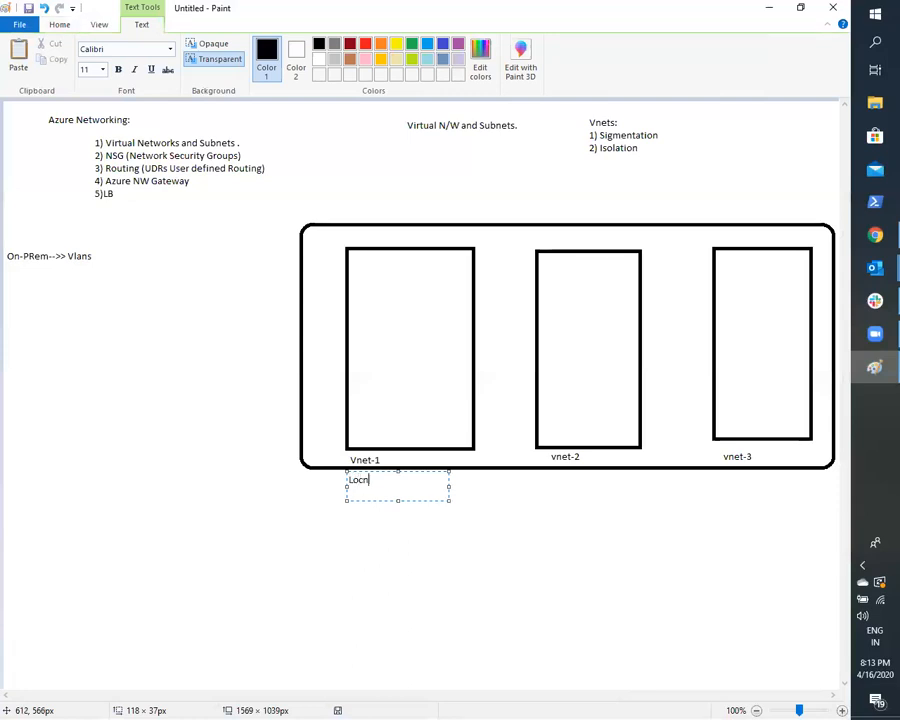
{"action": "type", "text": "tion"}
{"action": "left_click", "coordinate": [434, 613]}
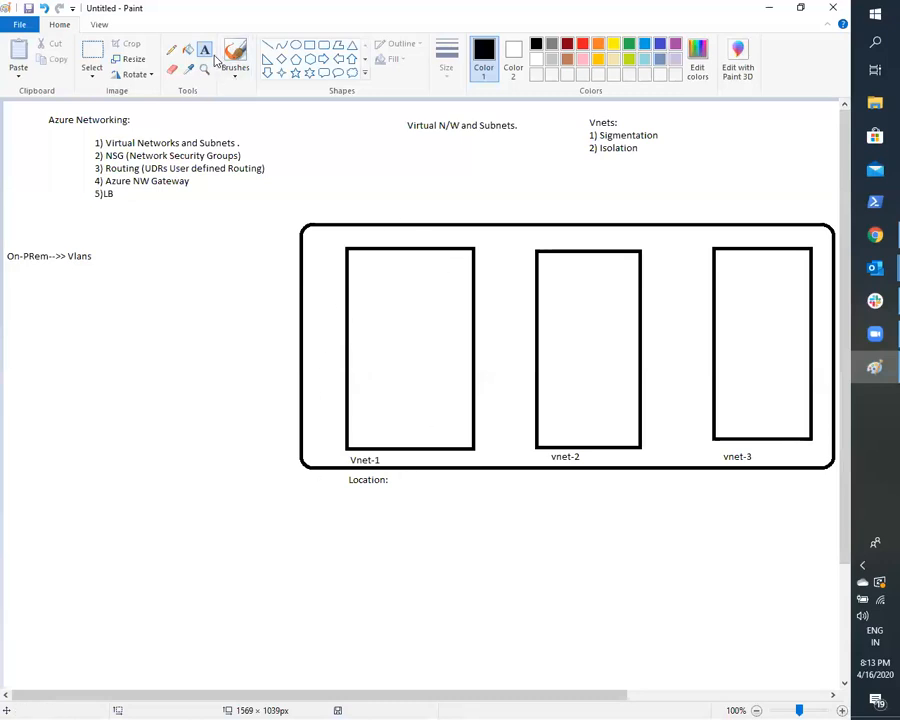
{"action": "left_click", "coordinate": [398, 480]}
{"action": "type", "text": "Centra"}
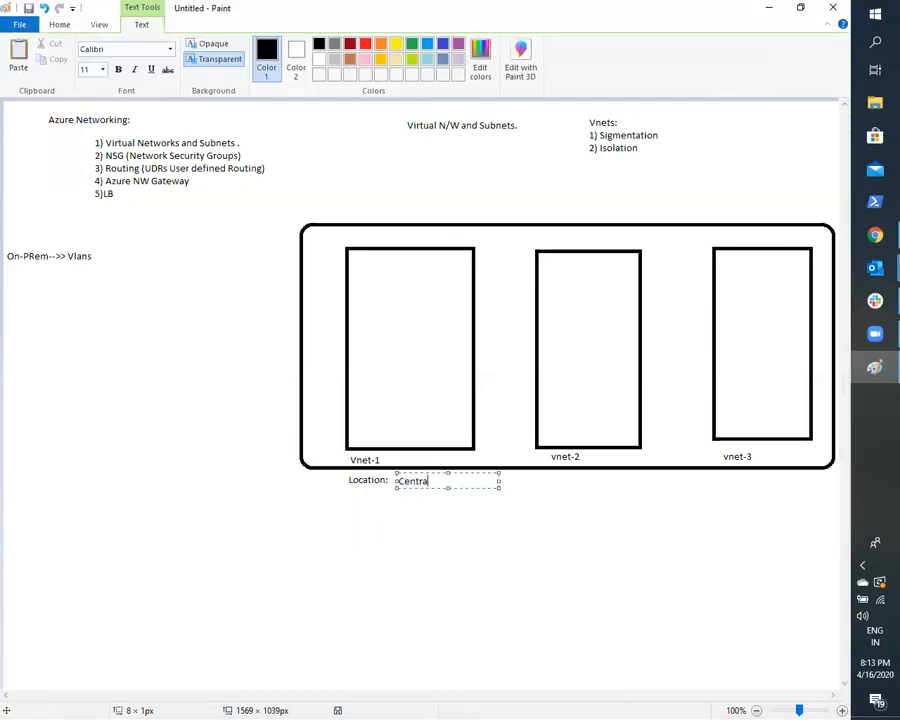
{"action": "type", "text": "l US"}
{"action": "left_click", "coordinate": [352, 532]}
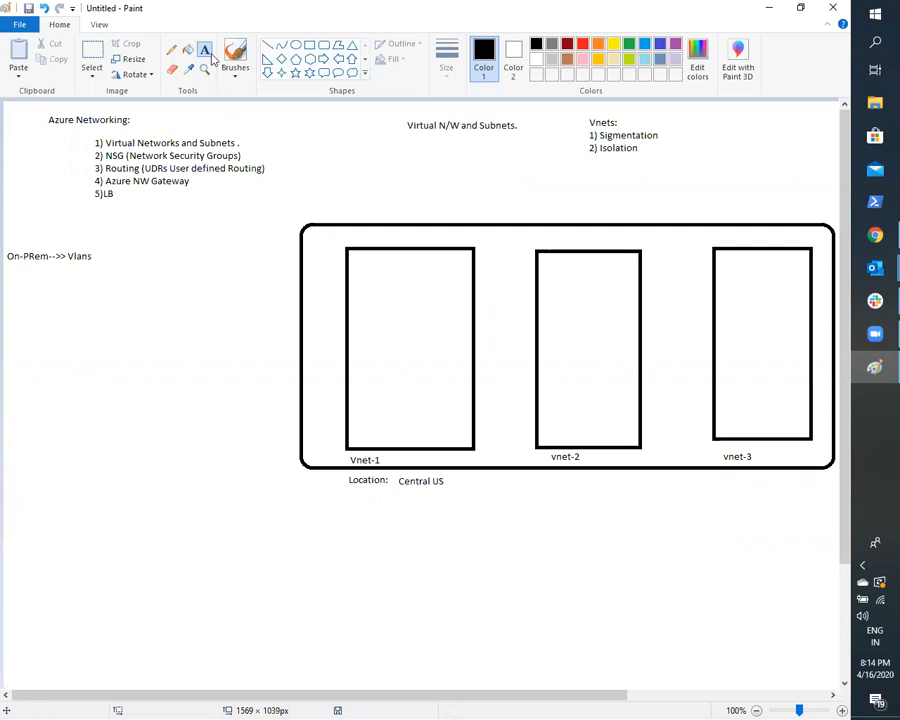
- Write "IP Addr Space (CIDR):" in a text box beneath Vnet-1's location line
{"action": "left_click_drag", "start_coordinate": [350, 500], "coordinate": [459, 521]}
{"action": "type", "text": "Addr S"}
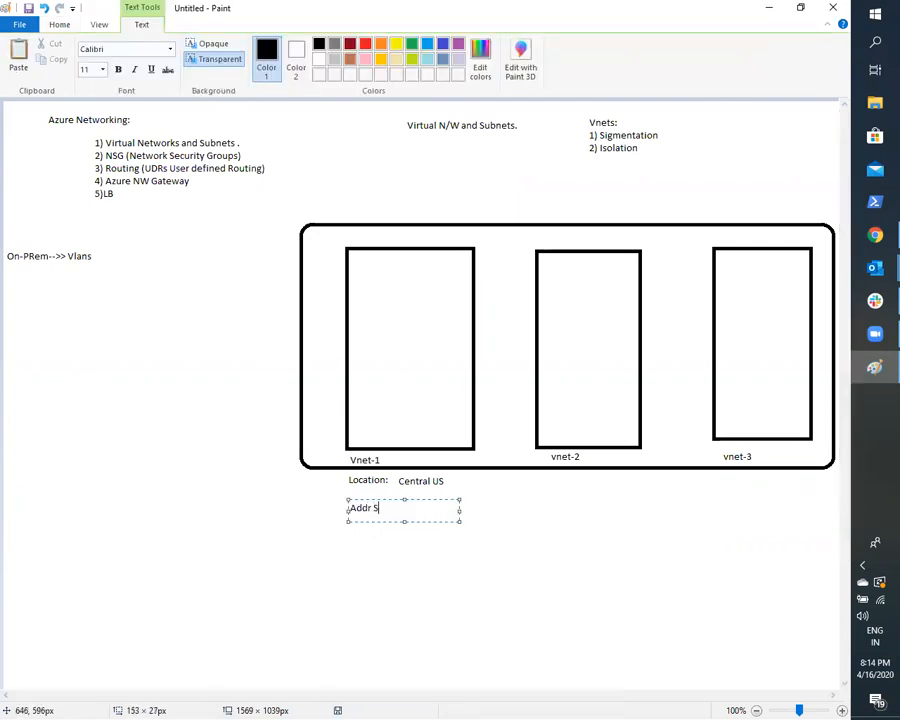
{"action": "type", "text": "pace"}
{"action": "key", "text": "Left"}
{"action": "key", "text": "Left"}
{"action": "key", "text": "Left"}
{"action": "key", "text": "Left"}
{"action": "type", "text": "IP"}
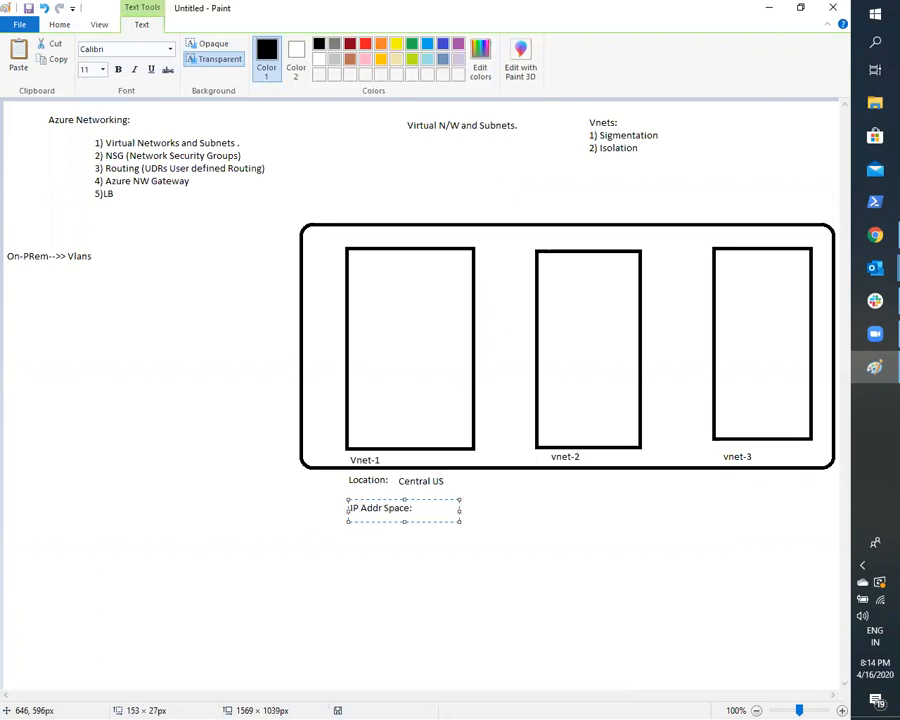
{"action": "key", "text": "Right"}
{"action": "key", "text": "Right"}
{"action": "key", "text": "Right"}
{"action": "key", "text": "Right"}
{"action": "key", "text": "Right"}
{"action": "key", "text": "Right"}
{"action": "key", "text": "Right"}
{"action": "key", "text": "BackSpace"}
{"action": "type", "text": "(CIDR):"}
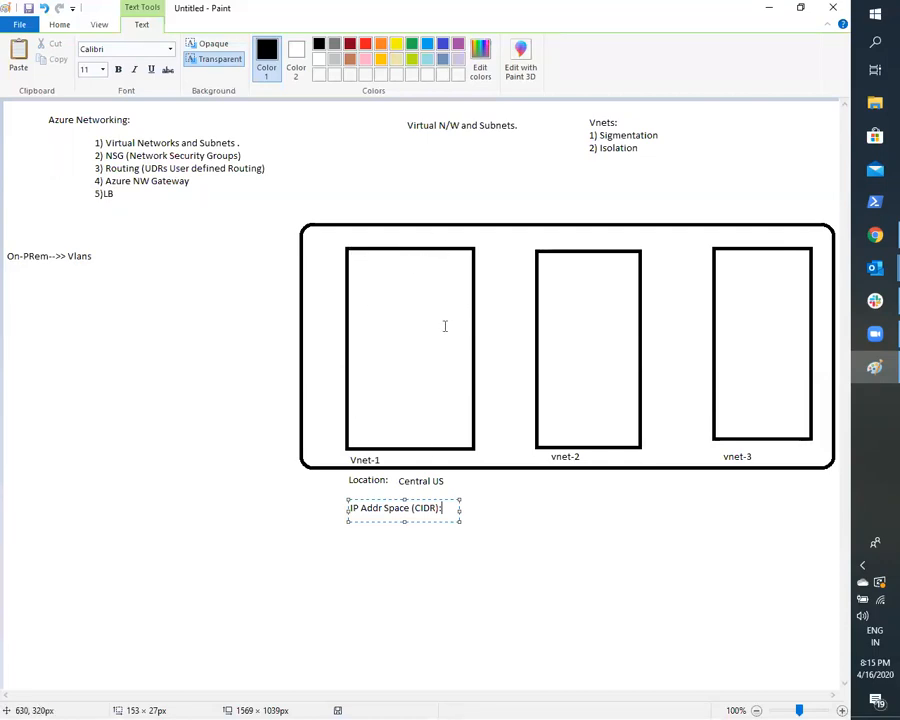
- Complete Vnet-1's IP address space note with the CIDR value "10.0.0.0/n"
{"action": "type", "text": "10.0.0.0"}
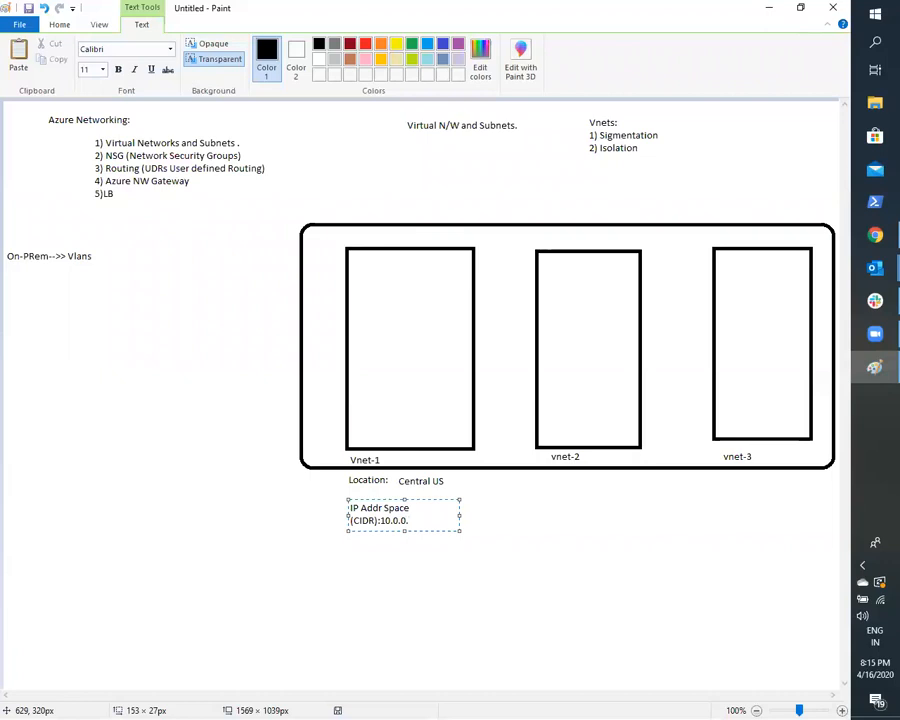
{"action": "type", "text": "/16"}
{"action": "key", "text": "BackSpace"}
{"action": "key", "text": "BackSpace"}
{"action": "type", "text": "n"}
{"action": "left_click", "coordinate": [428, 636]}
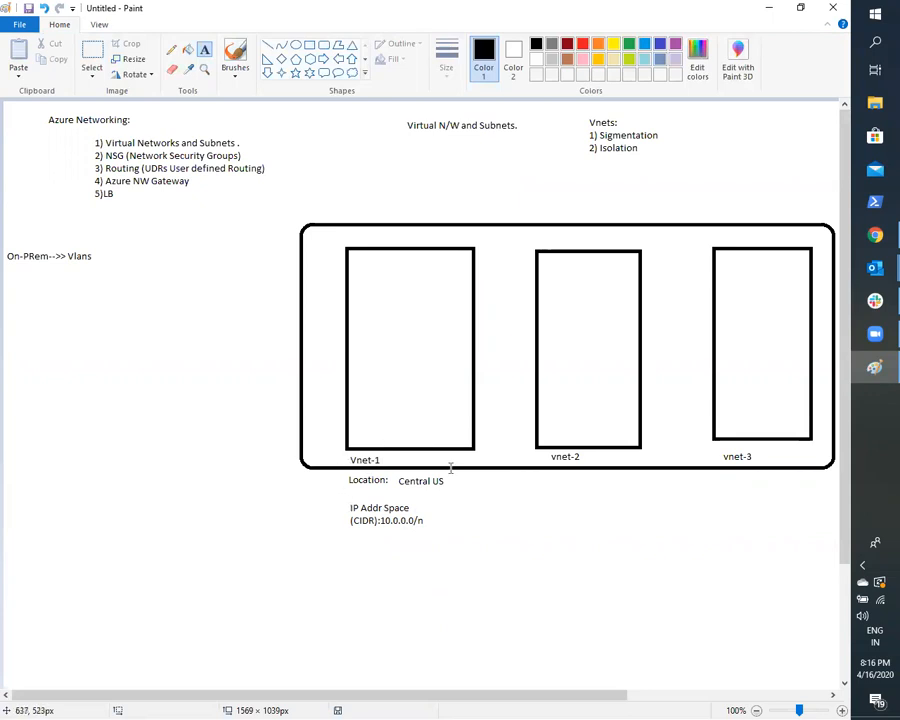
{"action": "left_click", "coordinate": [457, 506]}
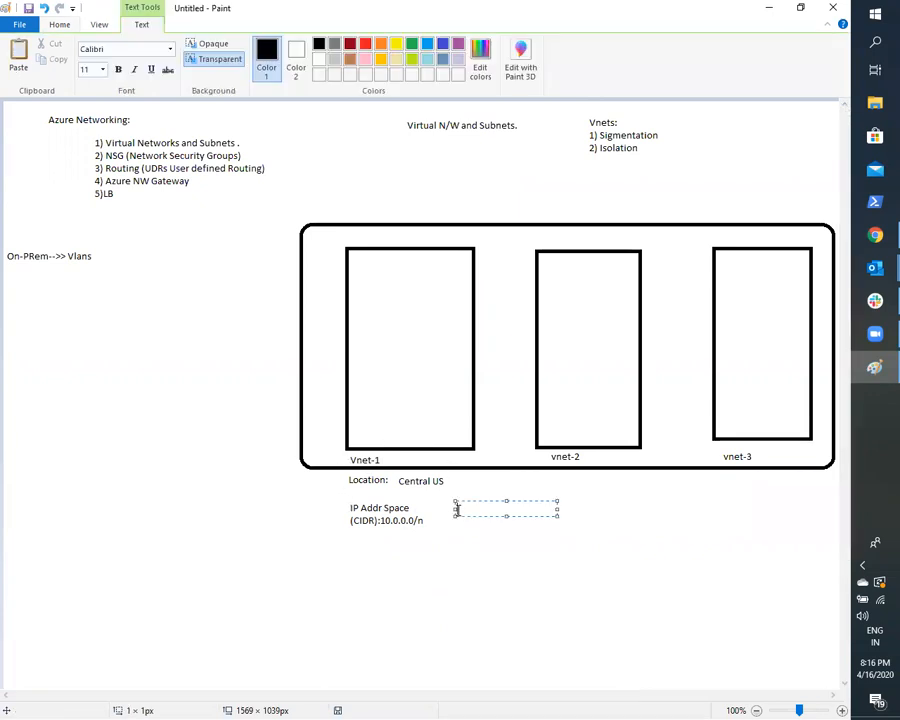
{"action": "left_click", "coordinate": [476, 571]}
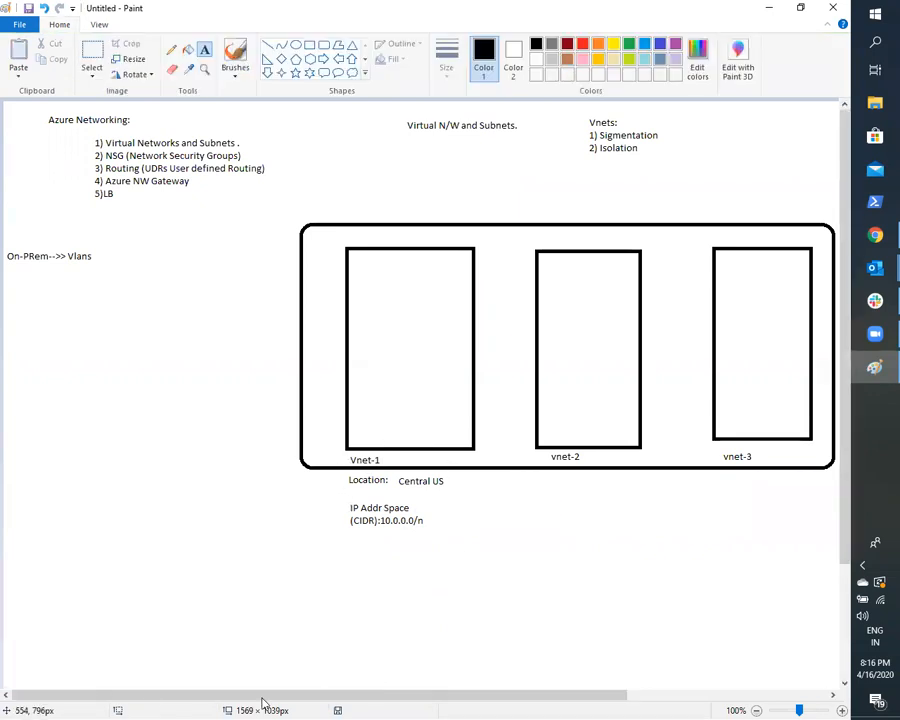
- Draw two green rounded rectangles, one above the other, inside Vnet-1, the lower about 104 by 85 px
{"action": "left_click", "coordinate": [323, 45]}
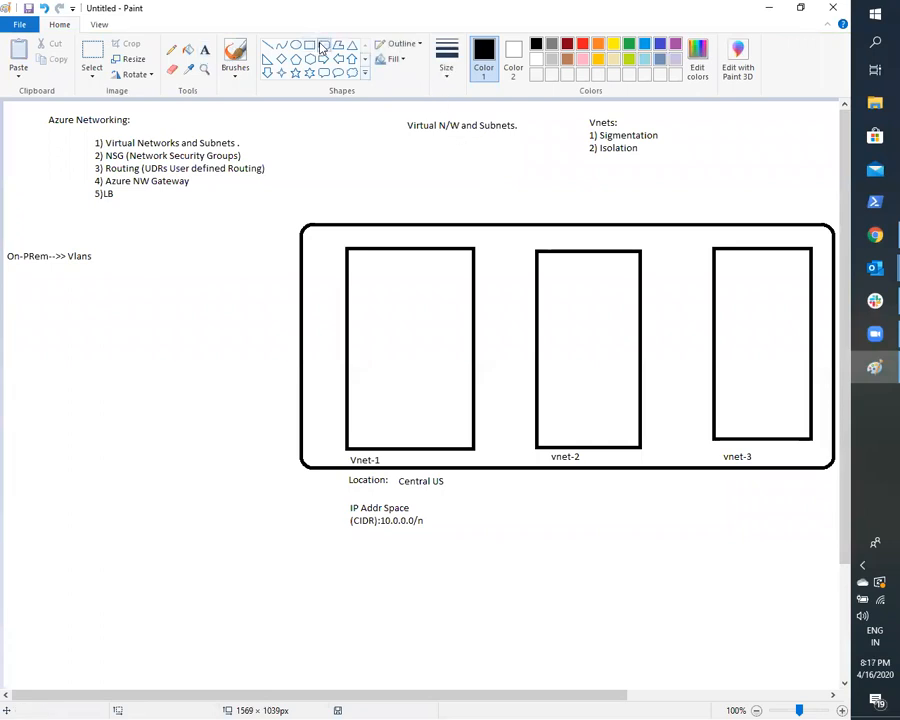
{"action": "left_click", "coordinate": [631, 44]}
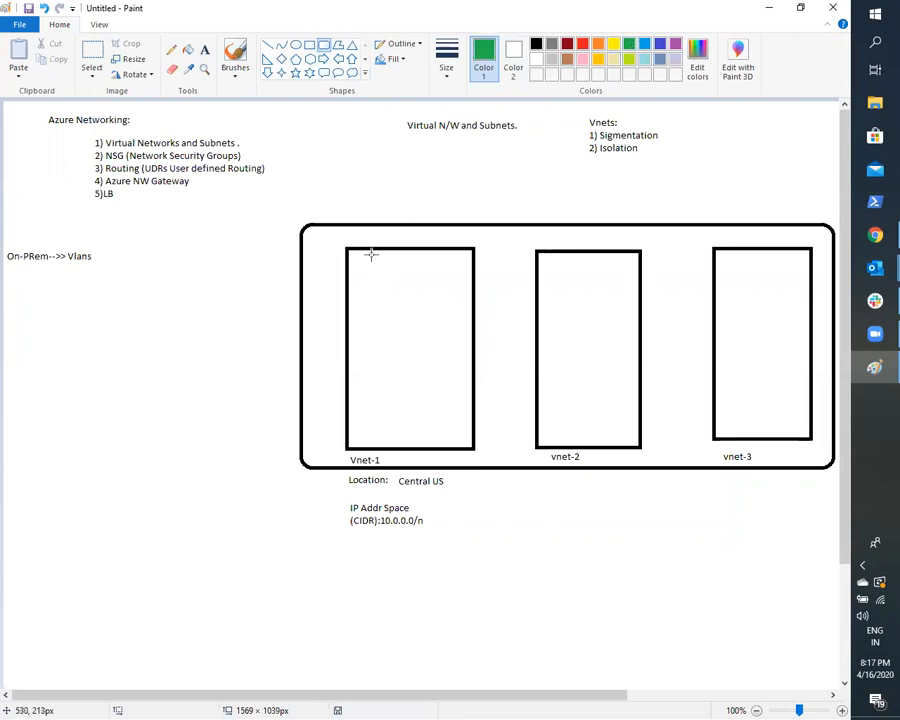
{"action": "left_click_drag", "start_coordinate": [367, 258], "coordinate": [439, 324]}
{"action": "left_click_drag", "start_coordinate": [368, 366], "coordinate": [442, 427]}
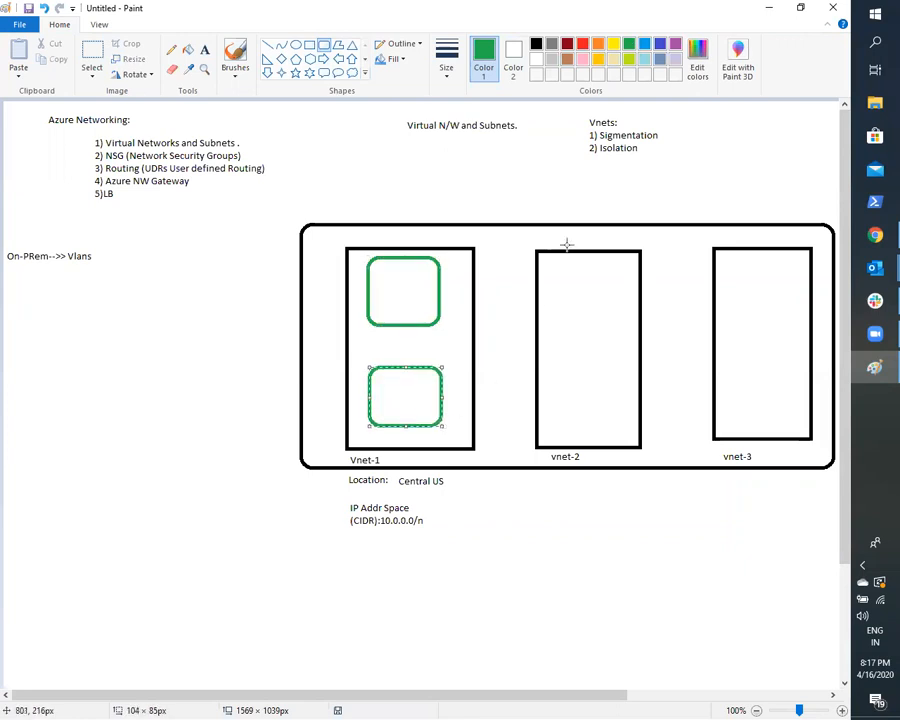
- Draw two stacked green rounded rectangles inside vnet-2, the lower about 80 by 91 px, and two more inside vnet-3
{"action": "left_click_drag", "start_coordinate": [562, 267], "coordinate": [630, 323]}
{"action": "left_click_drag", "start_coordinate": [571, 357], "coordinate": [628, 420]}
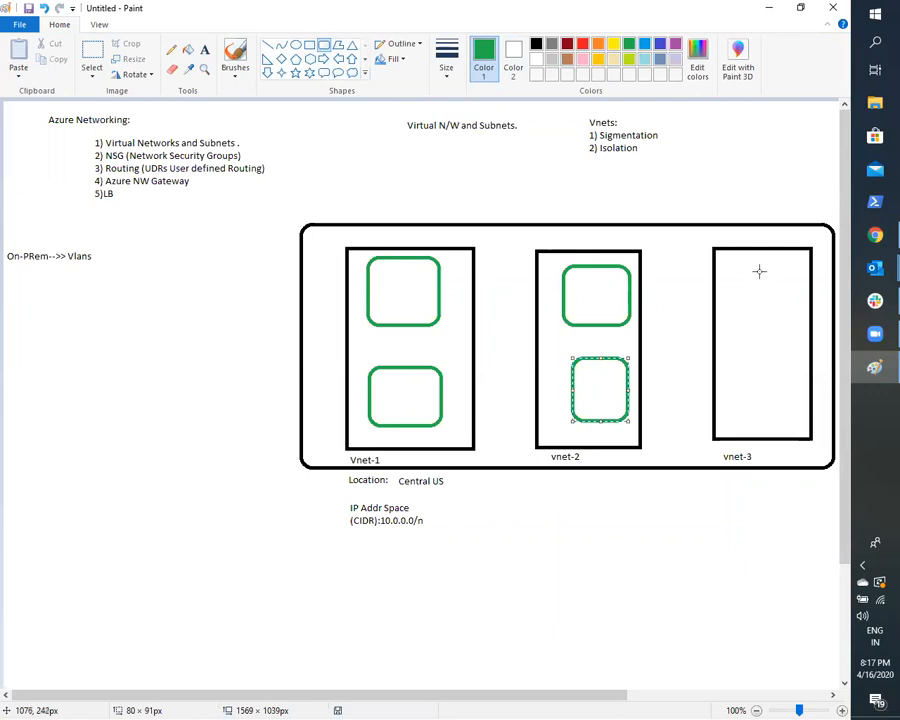
{"action": "left_click_drag", "start_coordinate": [732, 260], "coordinate": [794, 324]}
{"action": "left_click", "coordinate": [739, 371]}
{"action": "left_click_drag", "start_coordinate": [744, 388], "coordinate": [811, 442]}
{"action": "left_click", "coordinate": [155, 112]}
- Label Vnet-1's upper green box "Subnet1" and its lower one "Subnet-2" with green text beneath each
{"action": "left_click", "coordinate": [205, 49]}
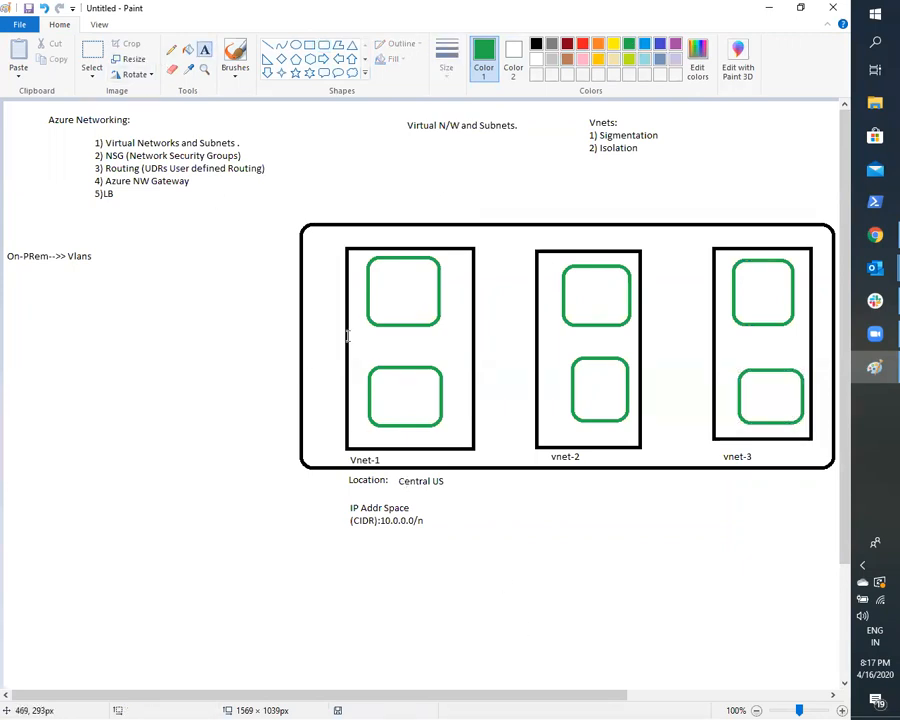
{"action": "left_click_drag", "start_coordinate": [364, 339], "coordinate": [443, 343]}
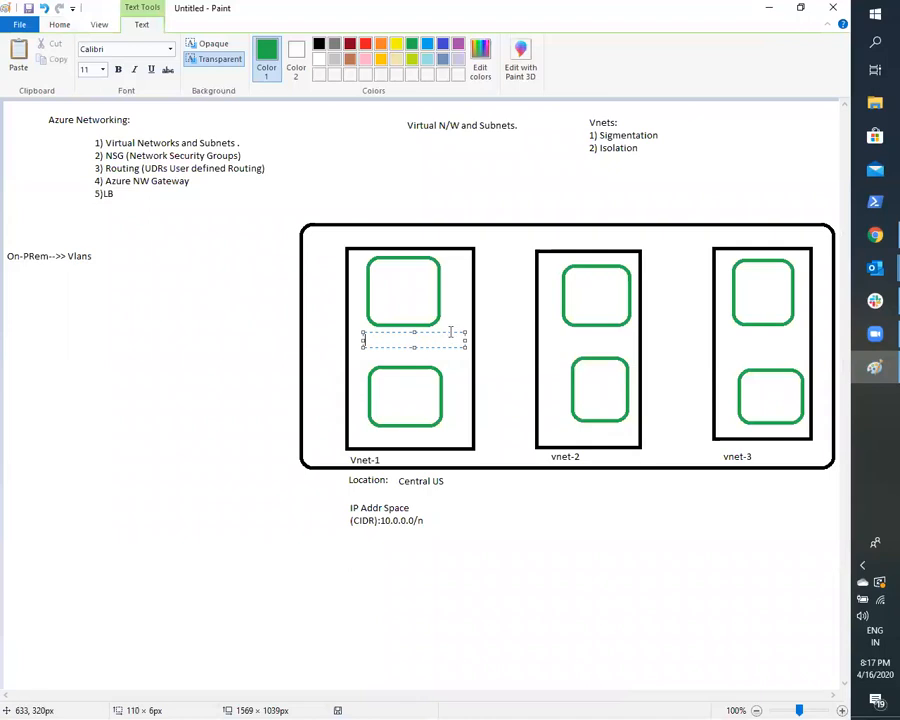
{"action": "type", "text": "Subnet1"}
{"action": "left_click_drag", "start_coordinate": [364, 432], "coordinate": [464, 446]}
{"action": "type", "text": "Subne"}
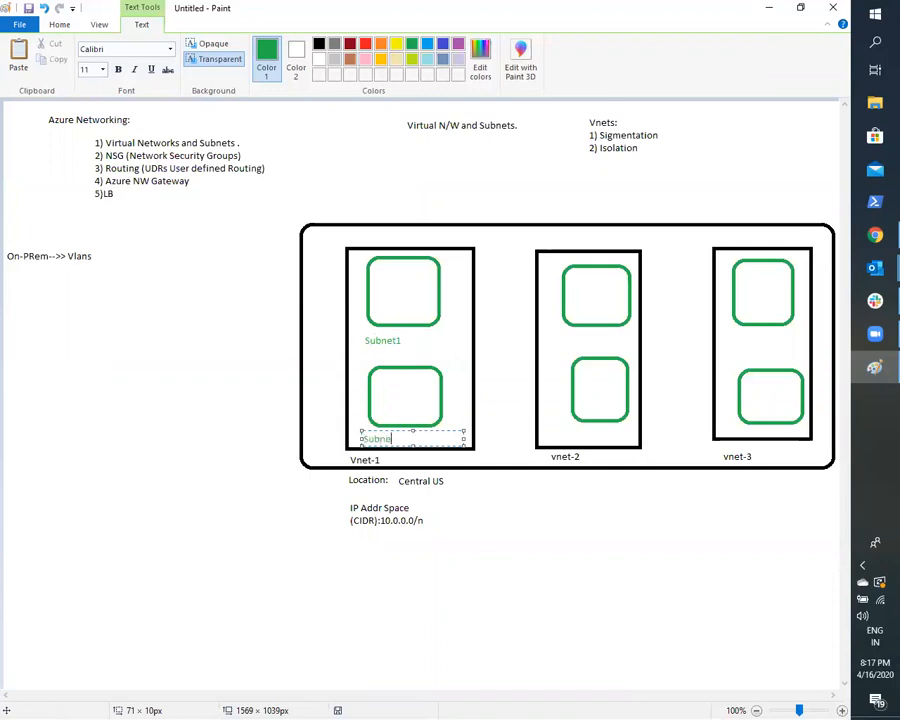
{"action": "type", "text": "t-2"}
{"action": "left_click", "coordinate": [450, 534]}
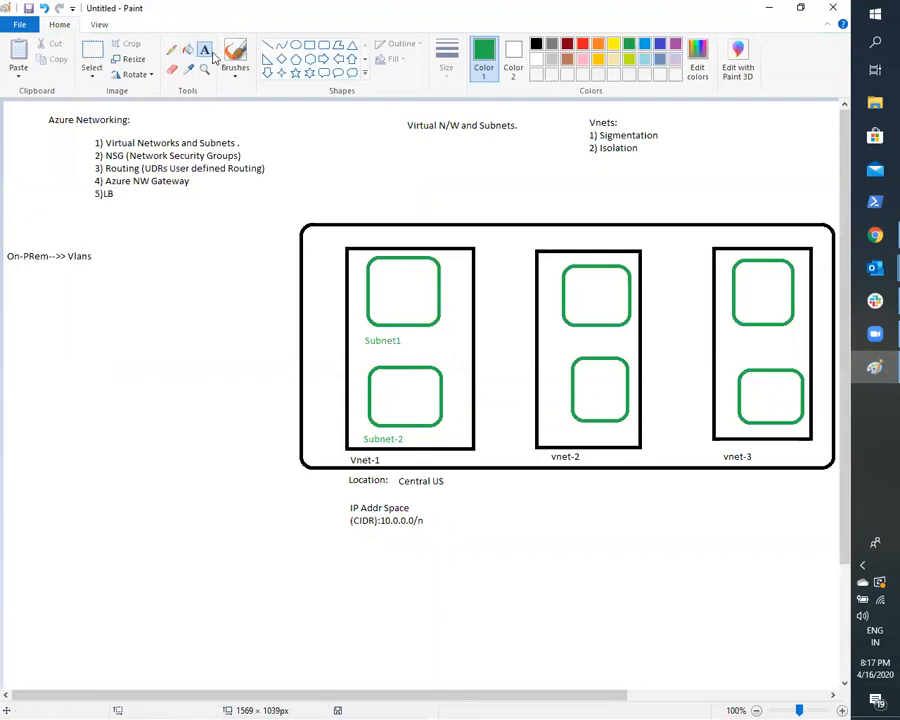
- Write "IP Addr range:" in green beneath the Subnet1 label
{"action": "left_click_drag", "start_coordinate": [371, 351], "coordinate": [433, 359]}
{"action": "type", "text": "IP Addr ranage"}
{"action": "key", "text": "BackSpace"}
{"action": "key", "text": "BackSpace"}
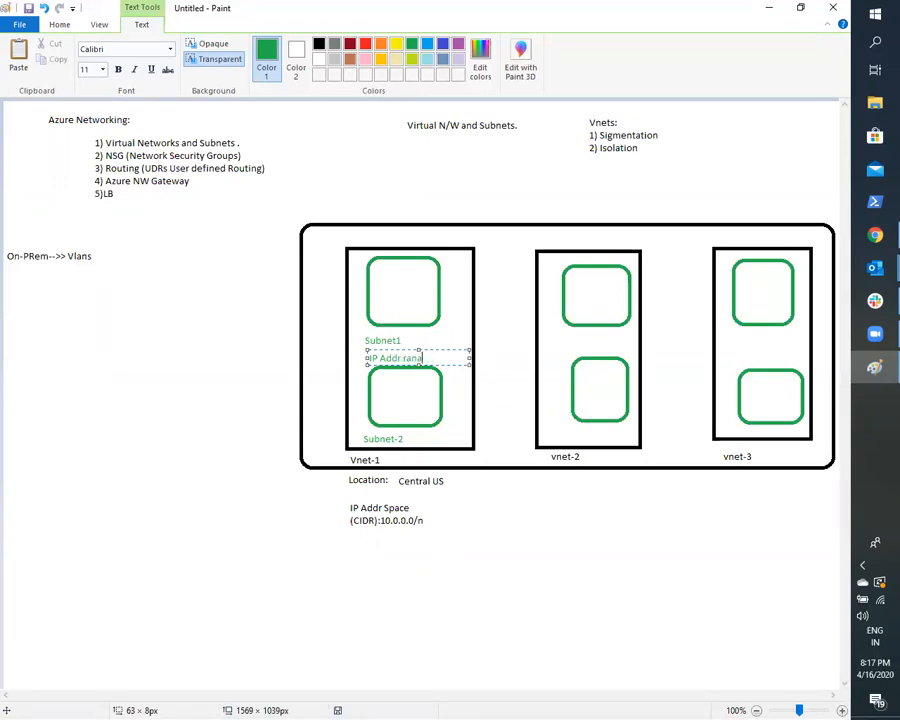
{"action": "type", "text": "ge:"}
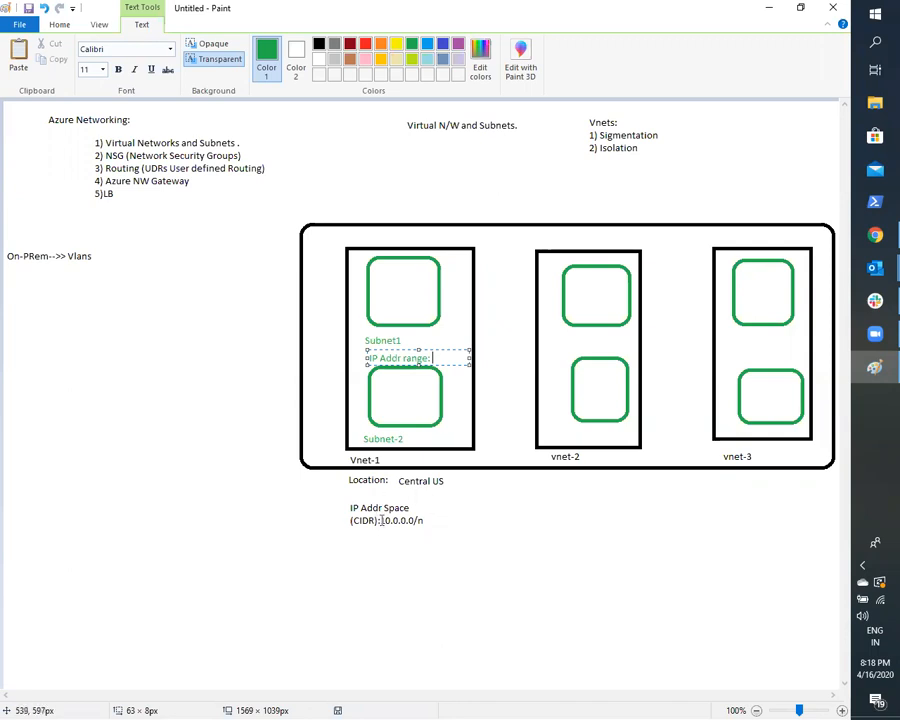
- Complete Subnet1's range note with "10..x.x.x/y", widening its text box to one line and shifting it to fit inside Vnet-1
{"action": "type", "text": "10.0.0"}
{"action": "key", "text": "BackSpace"}
{"action": "key", "text": "BackSpace"}
{"action": "key", "text": "BackSpace"}
{"action": "type", "text": ".x.x.x"}
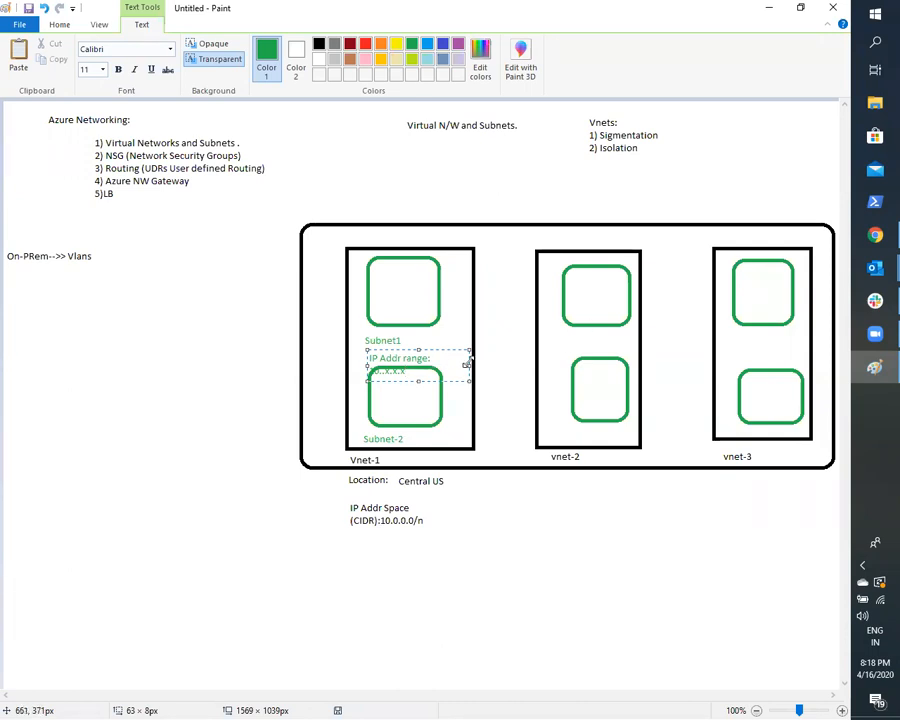
{"action": "left_click_drag", "start_coordinate": [466, 362], "coordinate": [499, 362]}
{"action": "type", "text": "/"}
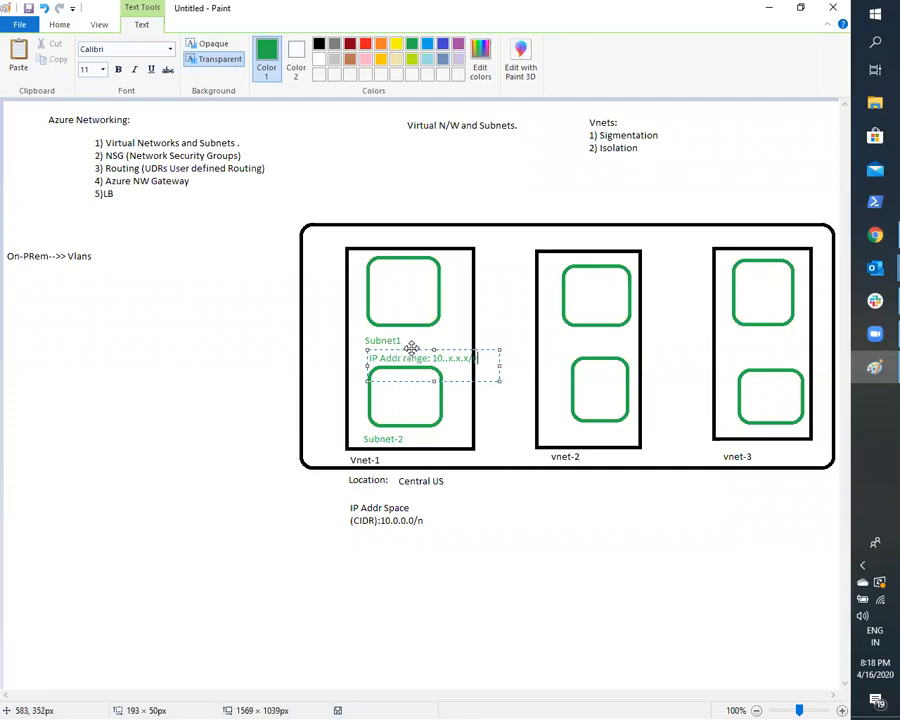
{"action": "left_click_drag", "start_coordinate": [411, 347], "coordinate": [395, 343]}
{"action": "type", "text": "y"}
{"action": "left_click", "coordinate": [518, 568]}
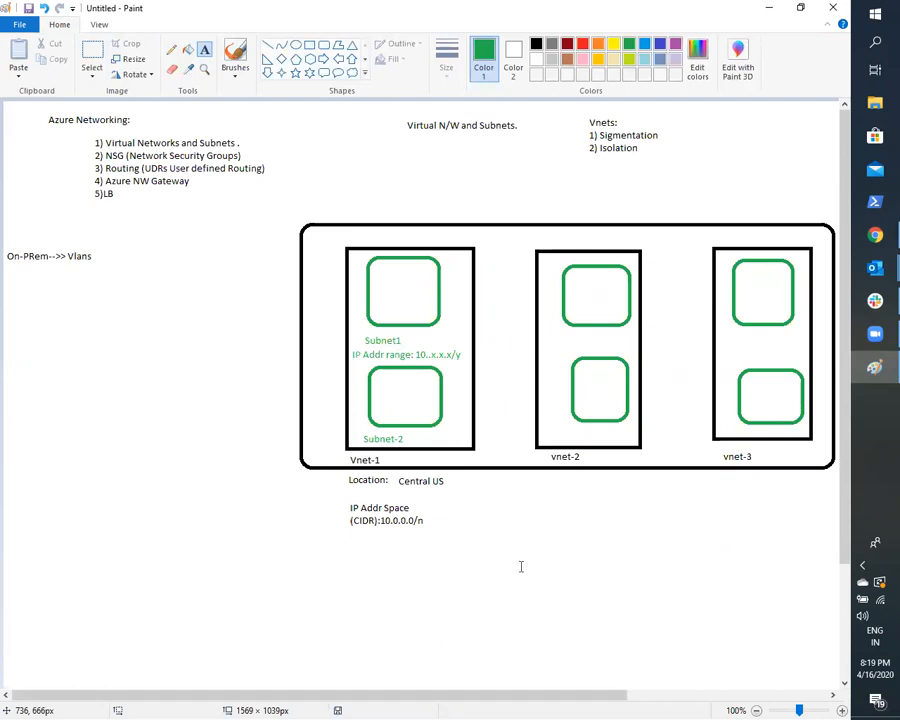
- Circle Vnet-1's IP address space note in green pencil and undo the circle
{"action": "left_click", "coordinate": [171, 49]}
{"action": "mouse_move", "coordinate": [330, 545]}
{"action": "left_mouse_down"}
{"action": "mouse_move", "coordinate": [424, 579]}
{"action": "mouse_move", "coordinate": [472, 487]}
{"action": "mouse_move", "coordinate": [342, 500]}
{"action": "mouse_move", "coordinate": [345, 562]}
{"action": "left_mouse_up"}
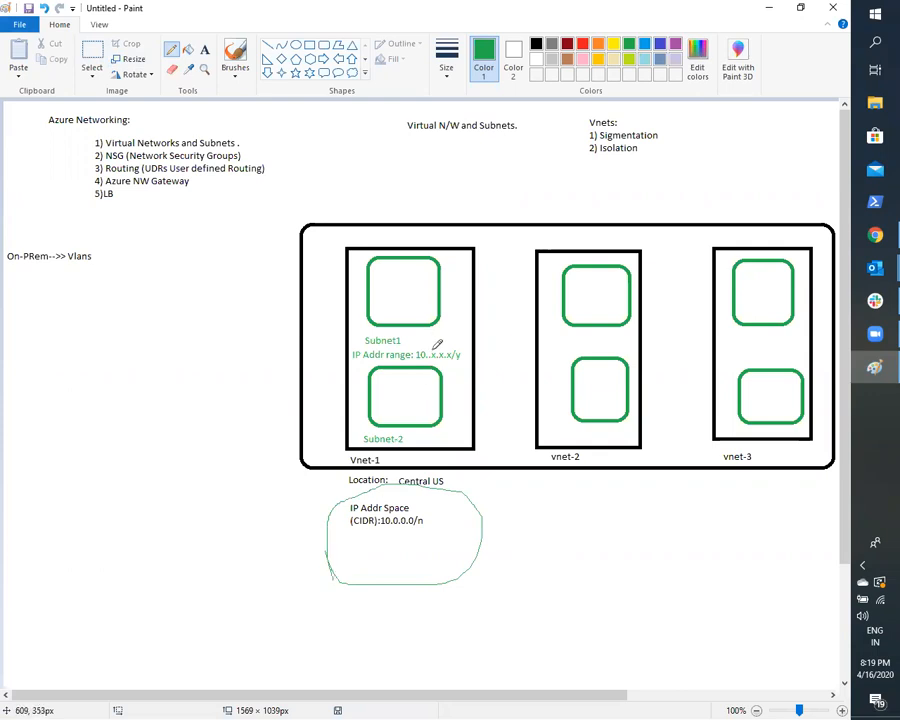
{"action": "key", "text": "ctrl+z"}
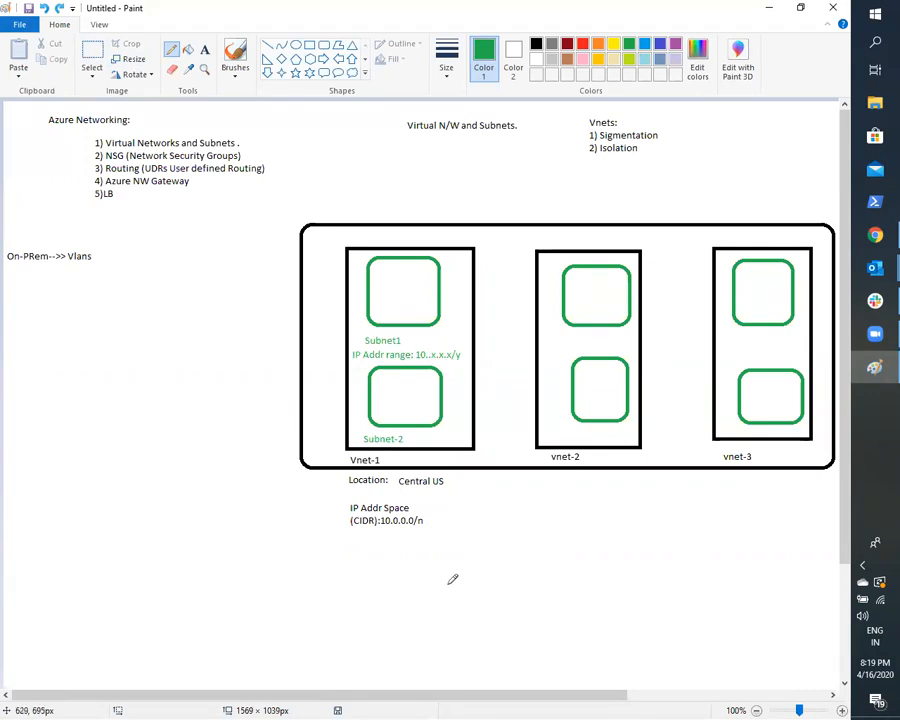
- Write "ip add range:" in green beside the Subnet-2 label
{"action": "left_click", "coordinate": [204, 49]}
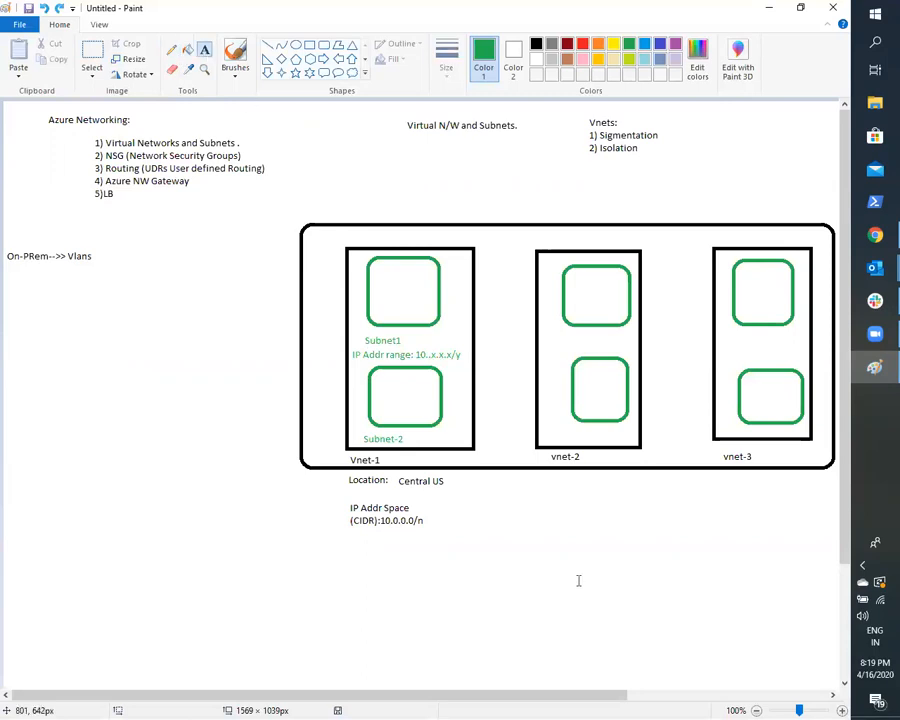
{"action": "left_click_drag", "start_coordinate": [420, 431], "coordinate": [460, 440]}
{"action": "type", "text": "ip add range:"}
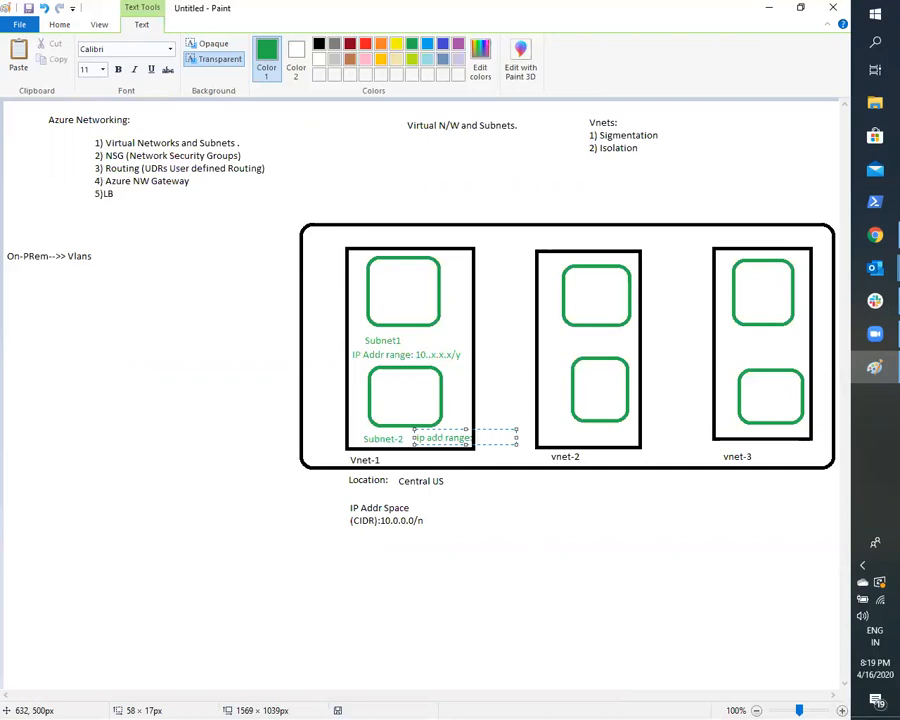
{"action": "type", "text": " 10.x"}
- Complete Subnet-2's range note with "10.y.y.y/z" and widen its text box so it fits on one line
{"action": "key", "text": "BackSpace"}
{"action": "key", "text": "BackSpace"}
{"action": "type", "text": "y.5"}
{"action": "key", "text": "BackSpace"}
{"action": "type", "text": "y.y/y"}
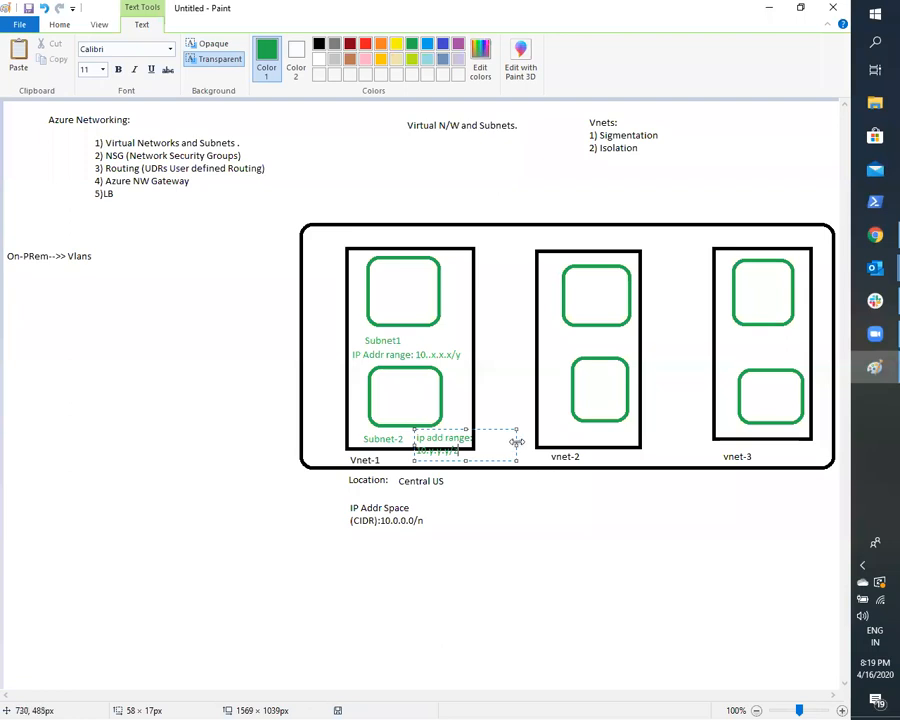
{"action": "left_click_drag", "start_coordinate": [516, 441], "coordinate": [538, 441]}
{"action": "left_click", "coordinate": [578, 552]}
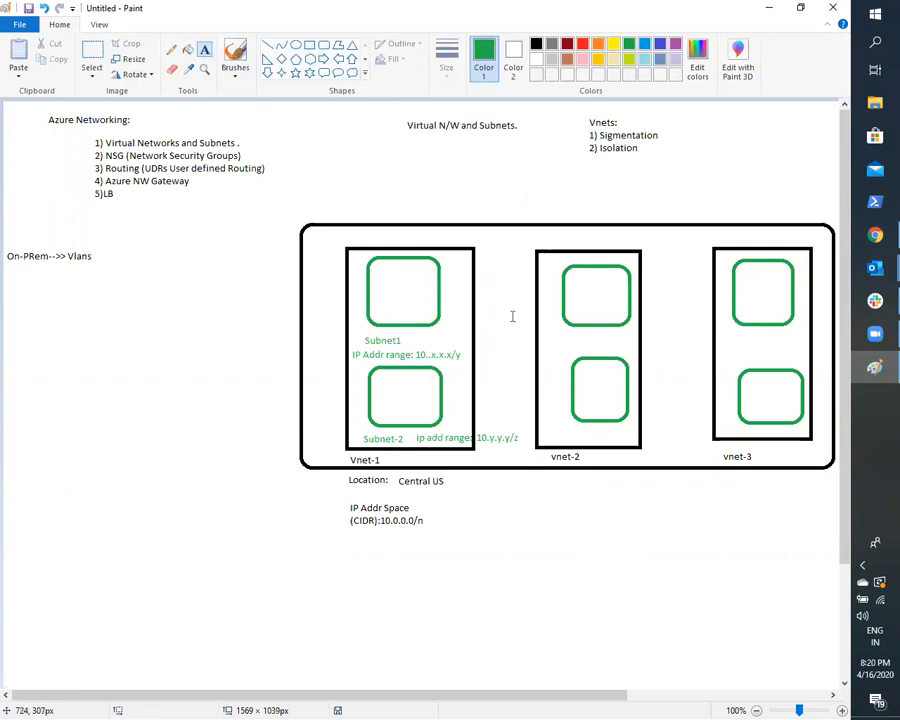
- Write "Locaiton: Central US" in a text box beneath the container, under the vnet-2 label
{"action": "left_click_drag", "start_coordinate": [553, 482], "coordinate": [624, 505]}
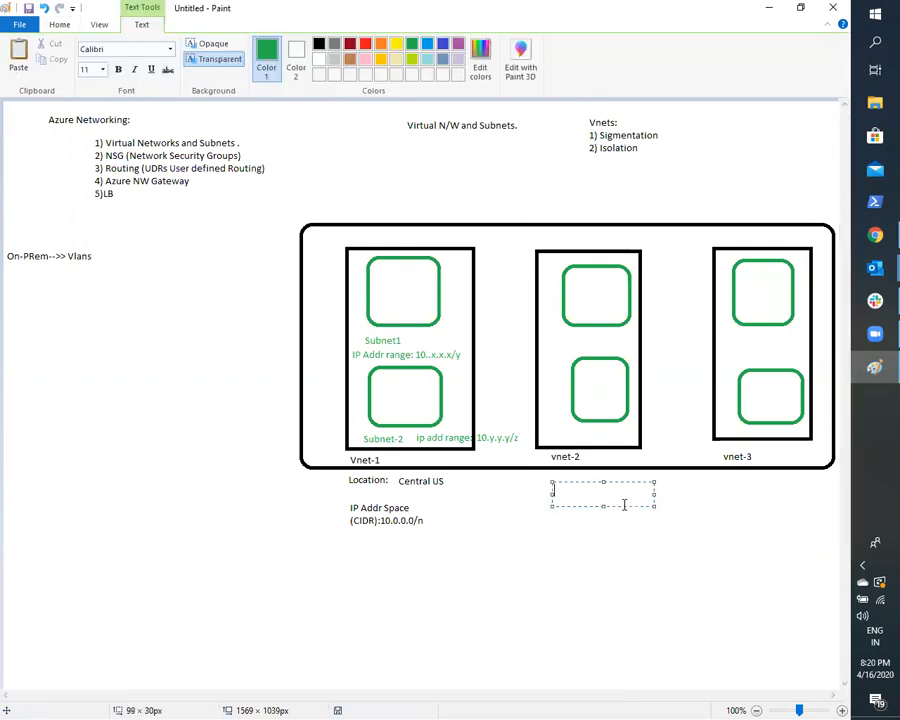
{"action": "type", "text": "locato"}
{"action": "key", "text": "BackSpace"}
{"action": "key", "text": "BackSpace"}
{"action": "key", "text": "BackSpace"}
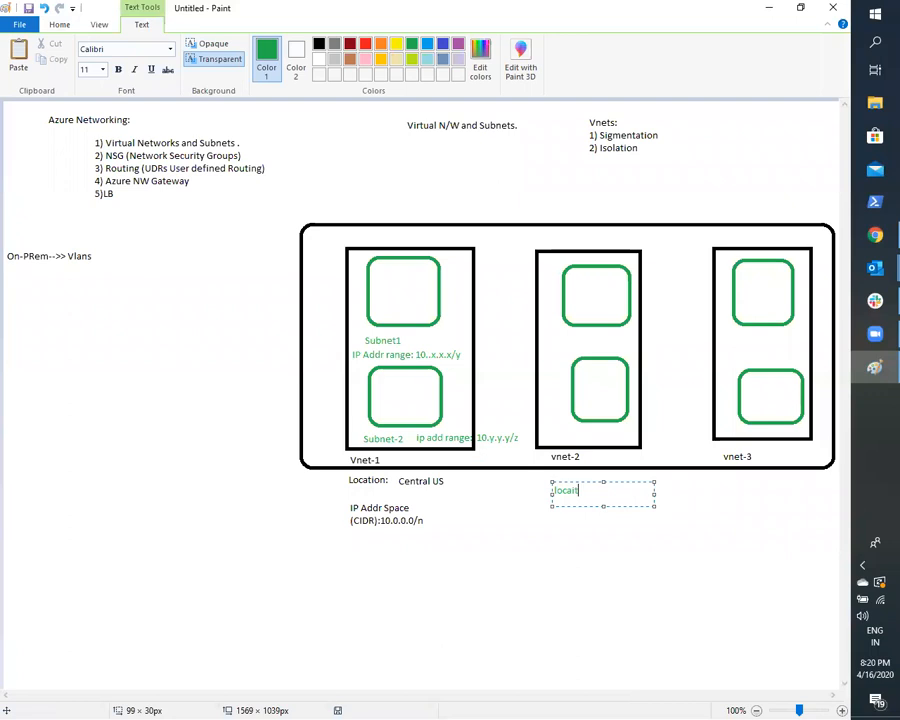
{"action": "key", "text": "BackSpace"}
{"action": "key", "text": "BackSpace"}
{"action": "key", "text": "BackSpace"}
{"action": "type", "text": "Locaiton: Central US"}
- Recolour vnet-2's location text black and place it on the canvas
{"action": "left_click_drag", "start_coordinate": [643, 490], "coordinate": [525, 484]}
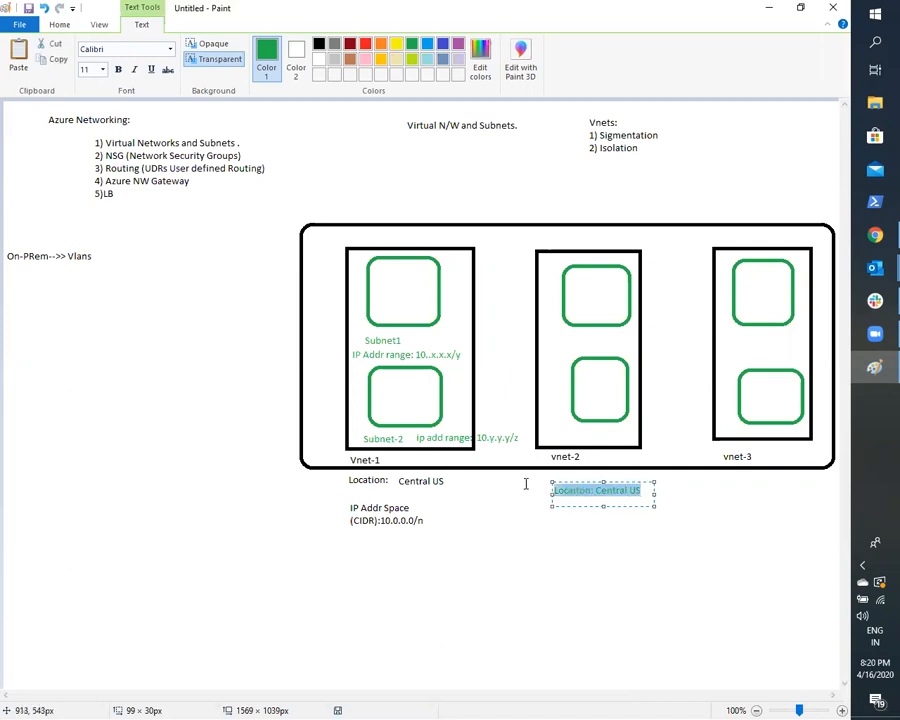
{"action": "left_click", "coordinate": [318, 43]}
{"action": "left_click", "coordinate": [533, 545]}
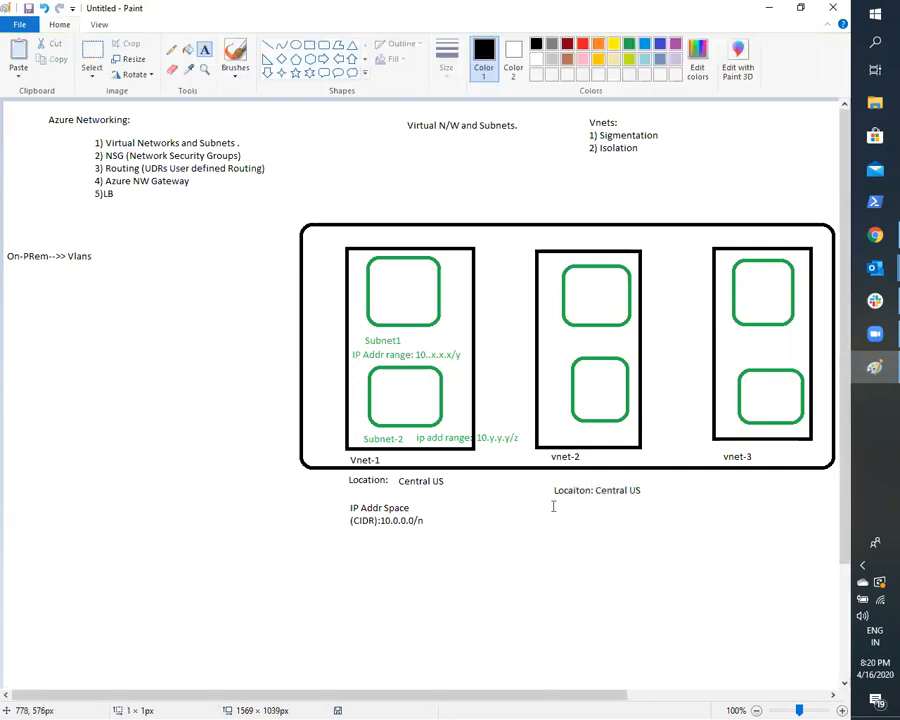
- Write "IP Addr 192.168.0.0/16" in black beneath vnet-2's location text
{"action": "left_click_drag", "start_coordinate": [551, 502], "coordinate": [605, 510]}
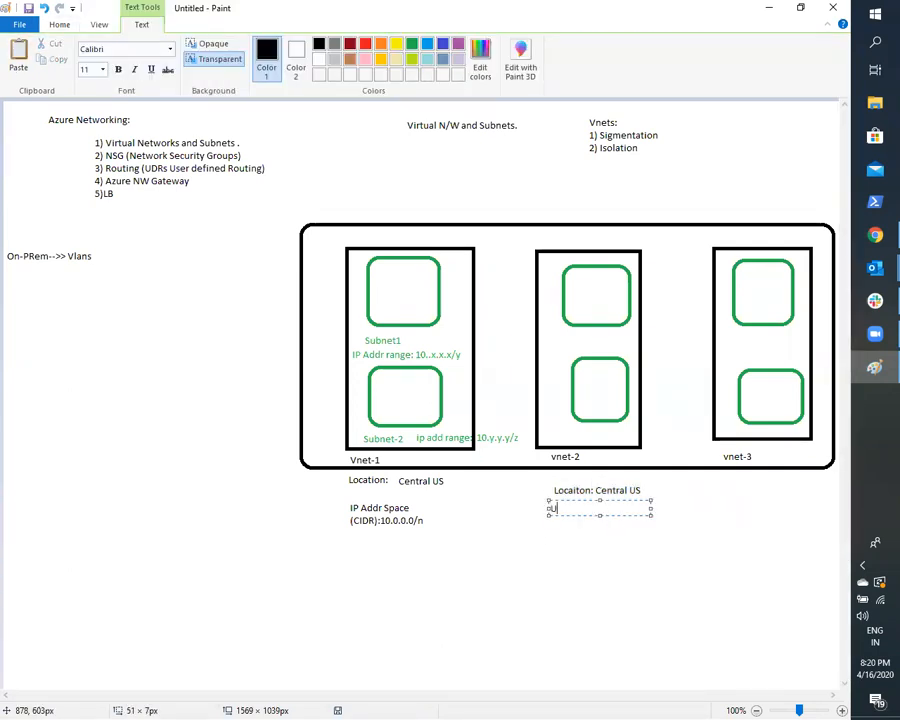
{"action": "type", "text": "IP Addr"}
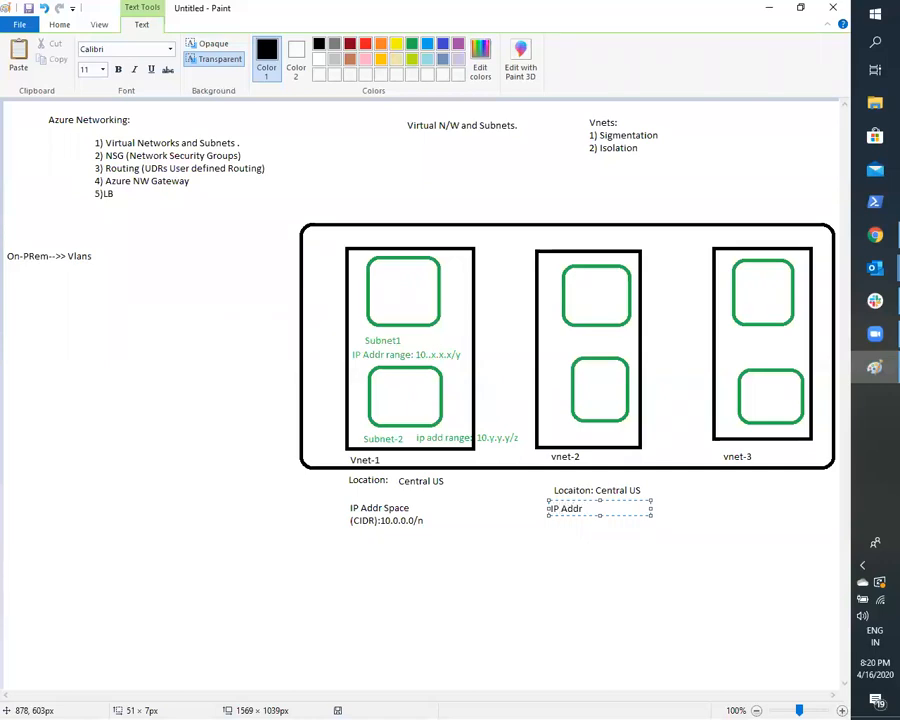
{"action": "type", "text": "192.168.0.0/16"}
{"action": "left_click", "coordinate": [596, 388]}
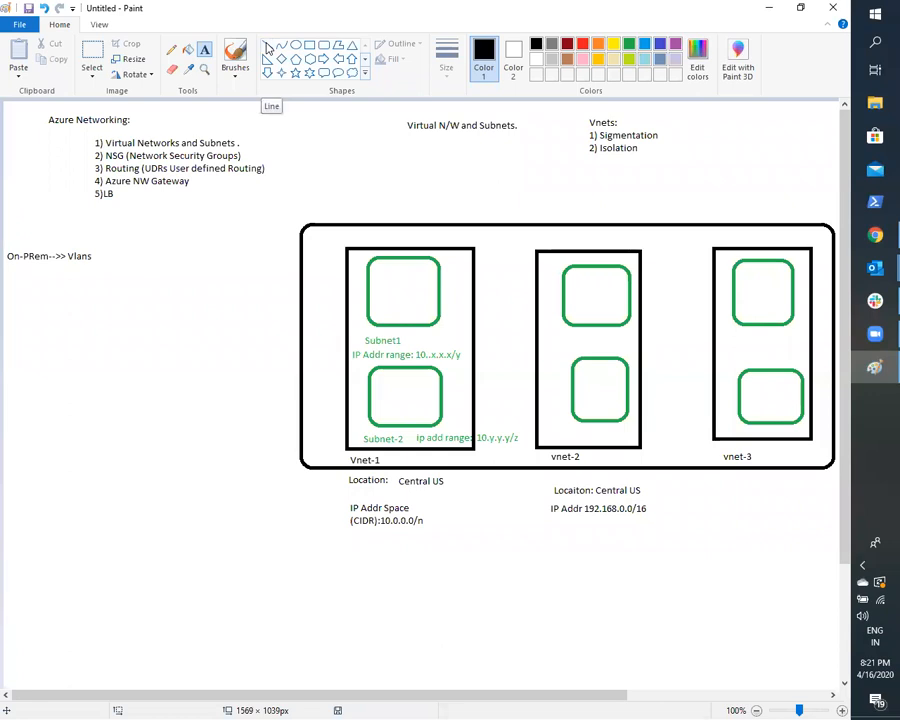
{"action": "left_click", "coordinate": [235, 264]}
{"action": "left_click", "coordinate": [203, 291]}
- Draw two small black rounded rectangles inside each of Vnet-1's two green subnet boxes
{"action": "left_click", "coordinate": [323, 44]}
{"action": "left_click_drag", "start_coordinate": [376, 269], "coordinate": [428, 298]}
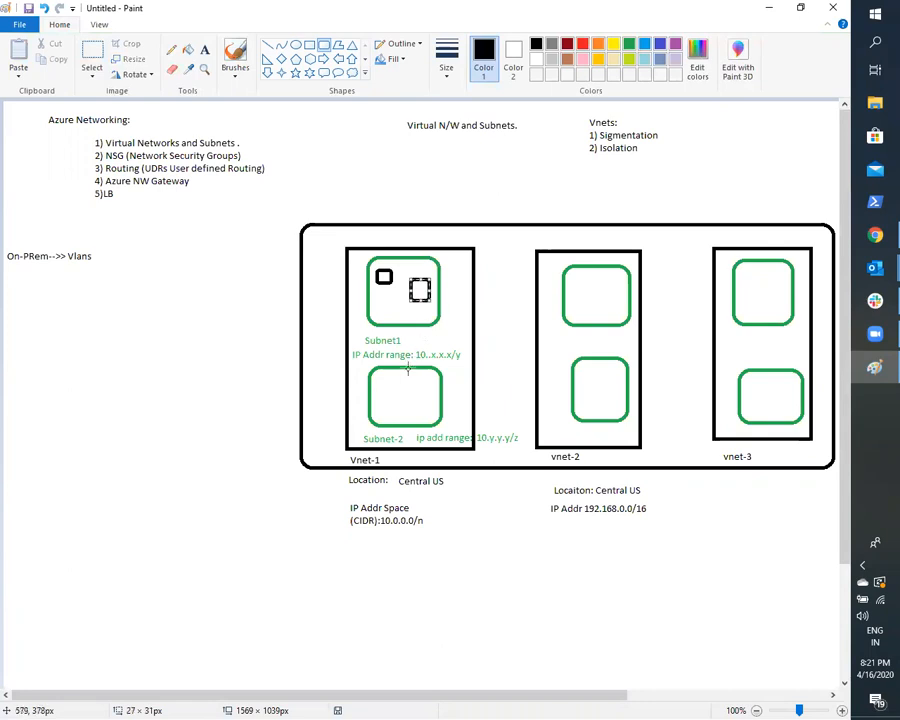
{"action": "left_click_drag", "start_coordinate": [373, 377], "coordinate": [436, 389]}
{"action": "left_click", "coordinate": [243, 357]}
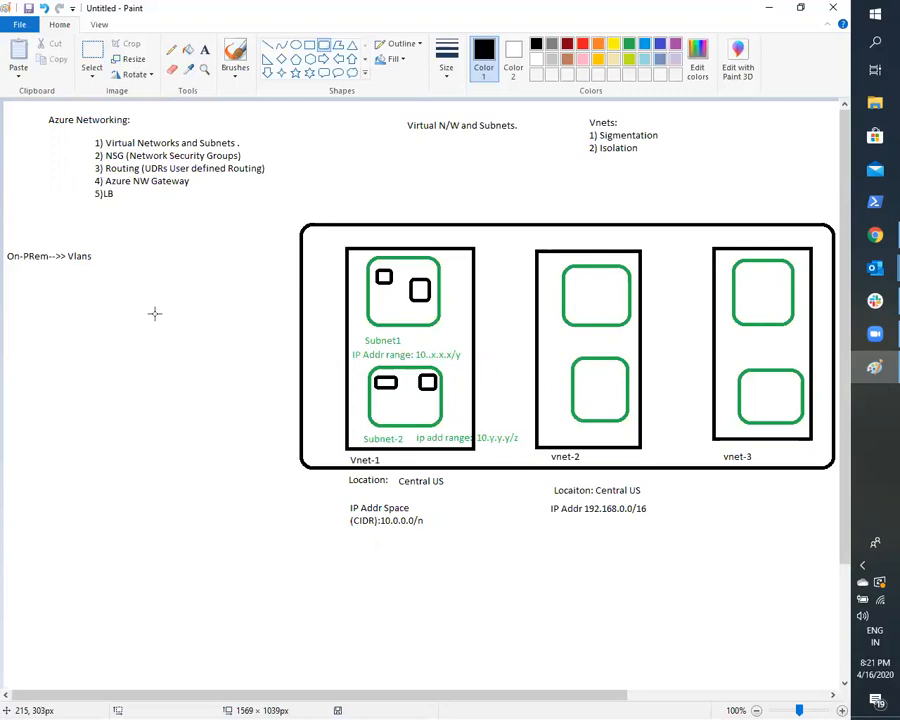
- Switch to the Azure portal in Chrome and open the networking settings of virtual machine vm-1
{"action": "left_click", "coordinate": [877, 236]}
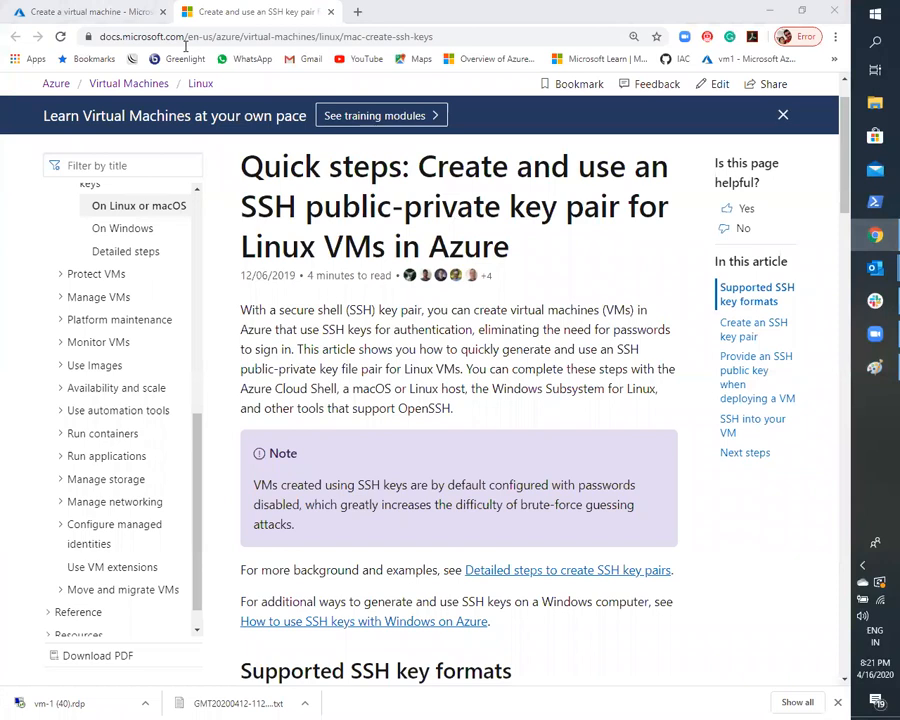
{"action": "left_click", "coordinate": [113, 18]}
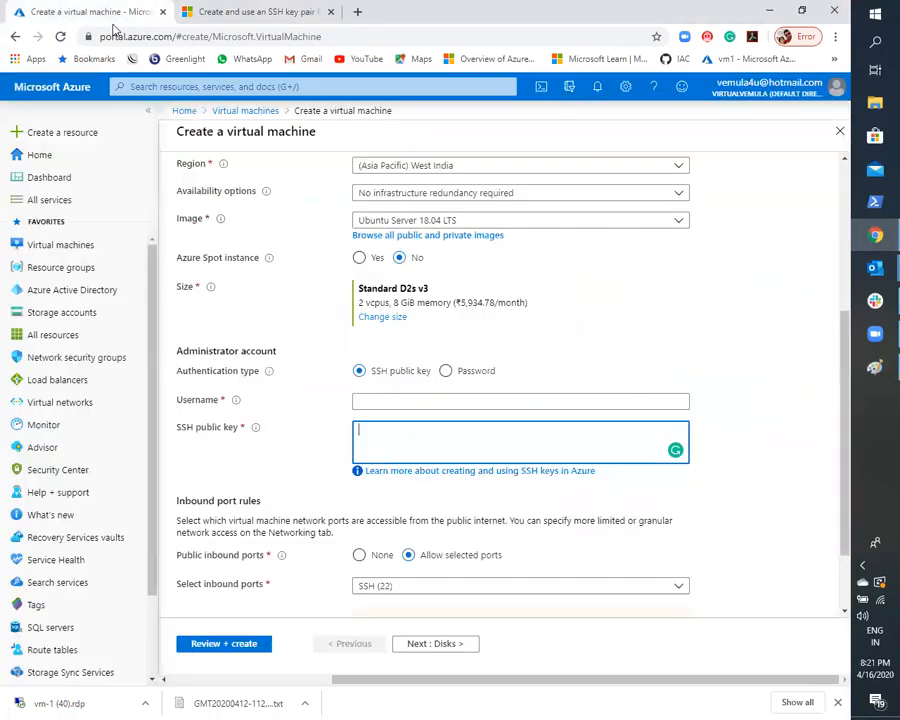
{"action": "left_click", "coordinate": [33, 248]}
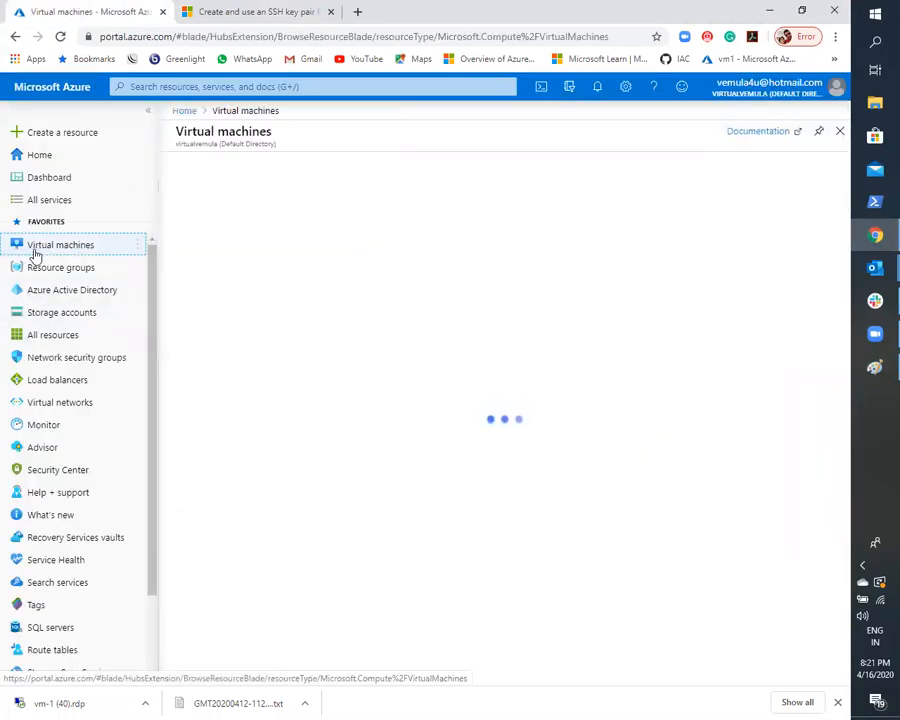
{"action": "left_click", "coordinate": [229, 282]}
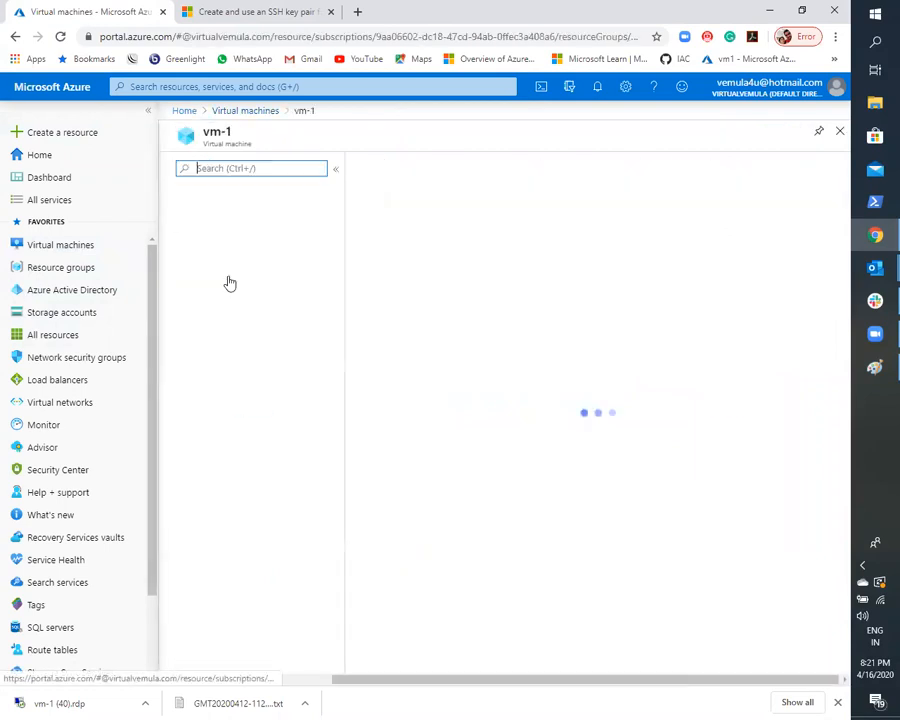
{"action": "left_click", "coordinate": [212, 341]}
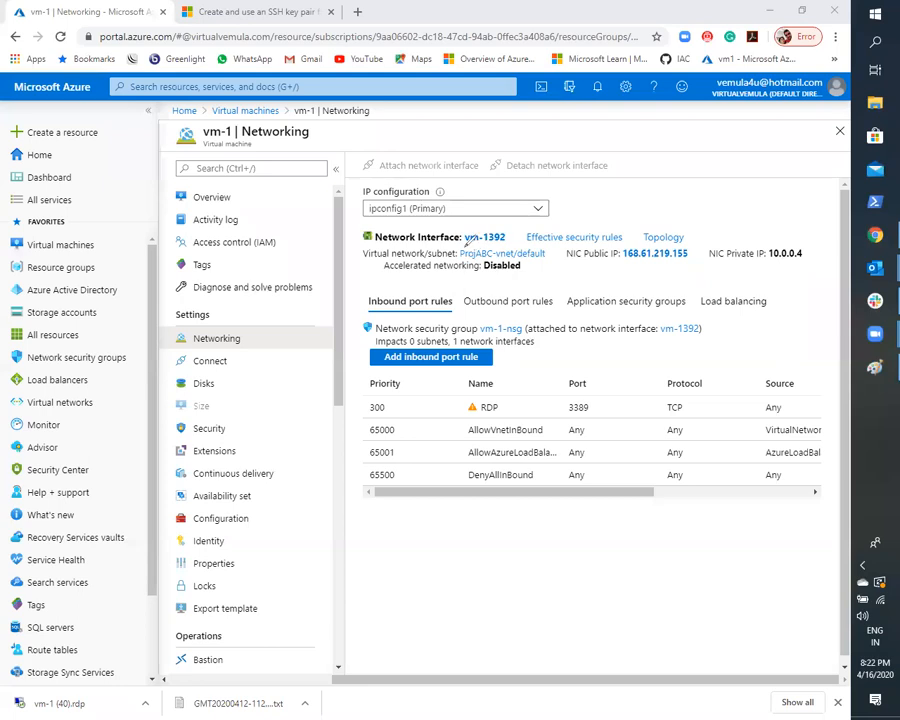
- Mark vm-1's virtual network/subnet entry with red freehand underlines and arrows, and clear the annotations
{"action": "mouse_move", "coordinate": [396, 253]}
{"action": "left_mouse_down"}
{"action": "mouse_move", "coordinate": [548, 255]}
{"action": "mouse_move", "coordinate": [541, 239]}
{"action": "mouse_move", "coordinate": [395, 234]}
{"action": "mouse_move", "coordinate": [365, 242]}
{"action": "mouse_move", "coordinate": [366, 262]}
{"action": "mouse_move", "coordinate": [396, 264]}
{"action": "left_mouse_up"}
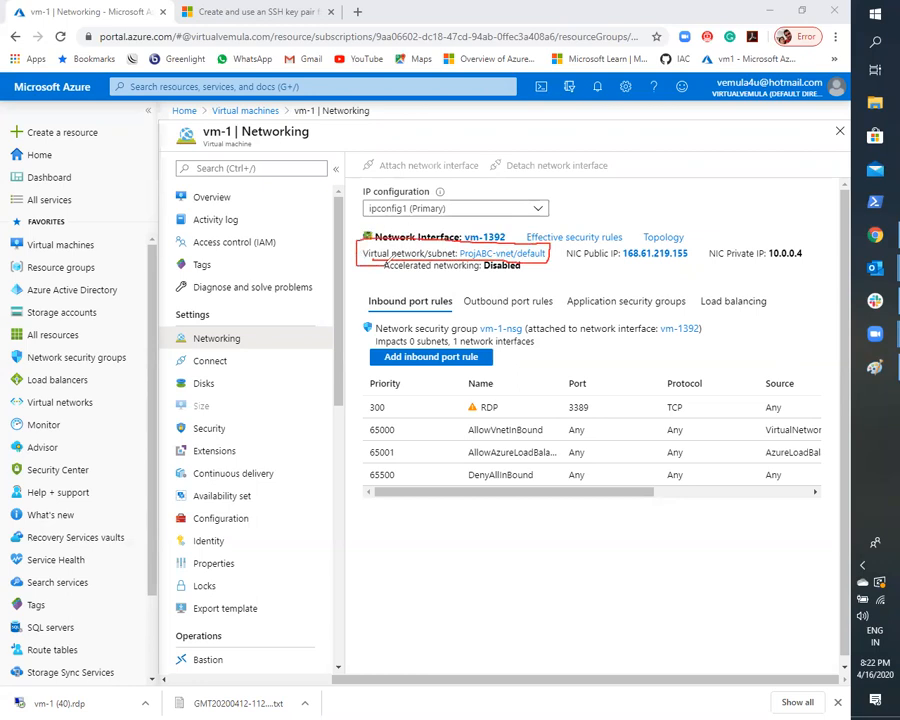
{"action": "mouse_move", "coordinate": [465, 256]}
{"action": "left_mouse_down"}
{"action": "mouse_move", "coordinate": [514, 185]}
{"action": "mouse_move", "coordinate": [502, 190]}
{"action": "mouse_move", "coordinate": [510, 209]}
{"action": "left_mouse_up"}
{"action": "left_click_drag", "start_coordinate": [590, 203], "coordinate": [525, 258]}
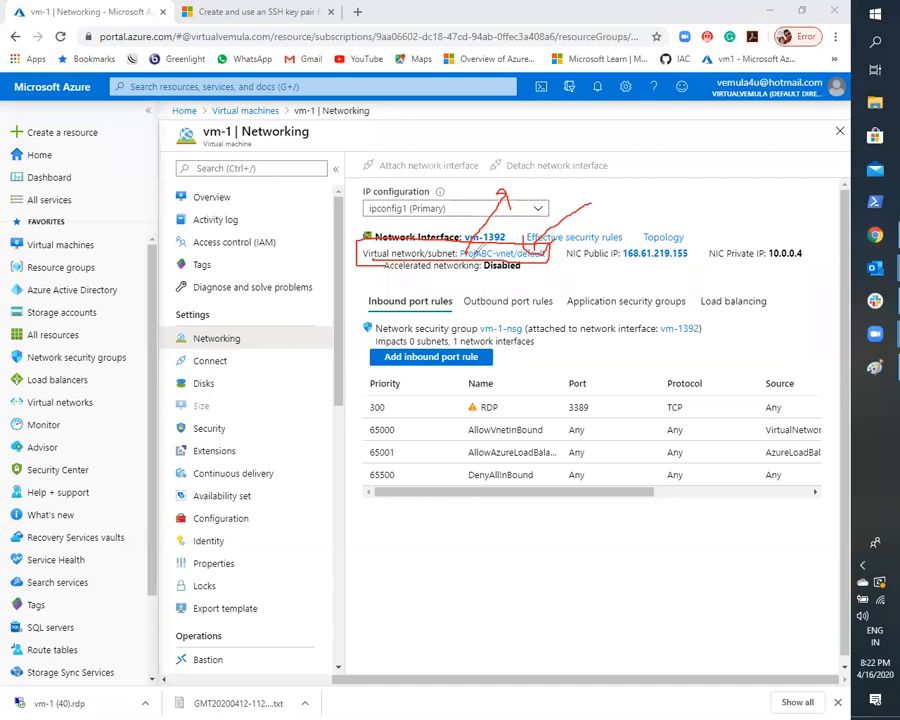
{"action": "mouse_move", "coordinate": [543, 248]}
{"action": "left_mouse_down"}
{"action": "mouse_move", "coordinate": [521, 241]}
{"action": "mouse_move", "coordinate": [505, 251]}
{"action": "mouse_move", "coordinate": [526, 268]}
{"action": "mouse_move", "coordinate": [543, 246]}
{"action": "left_mouse_up"}
{"action": "key", "text": "ctrl+z"}
{"action": "key", "text": "ctrl+z"}
{"action": "key", "text": "ctrl+z"}
{"action": "key", "text": "ctrl+z"}
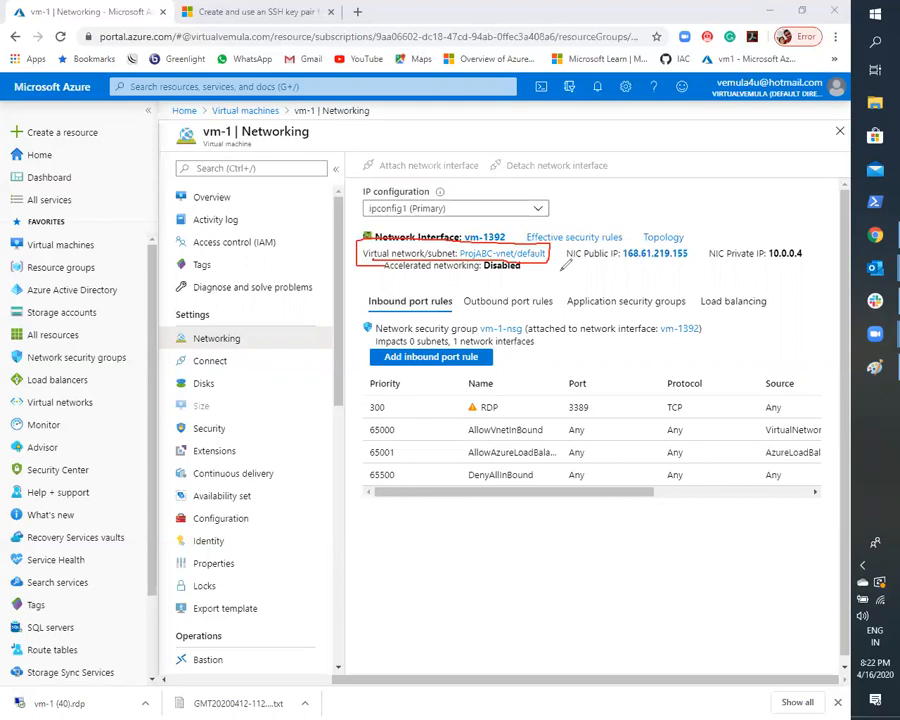
{"action": "key", "text": "Escape"}
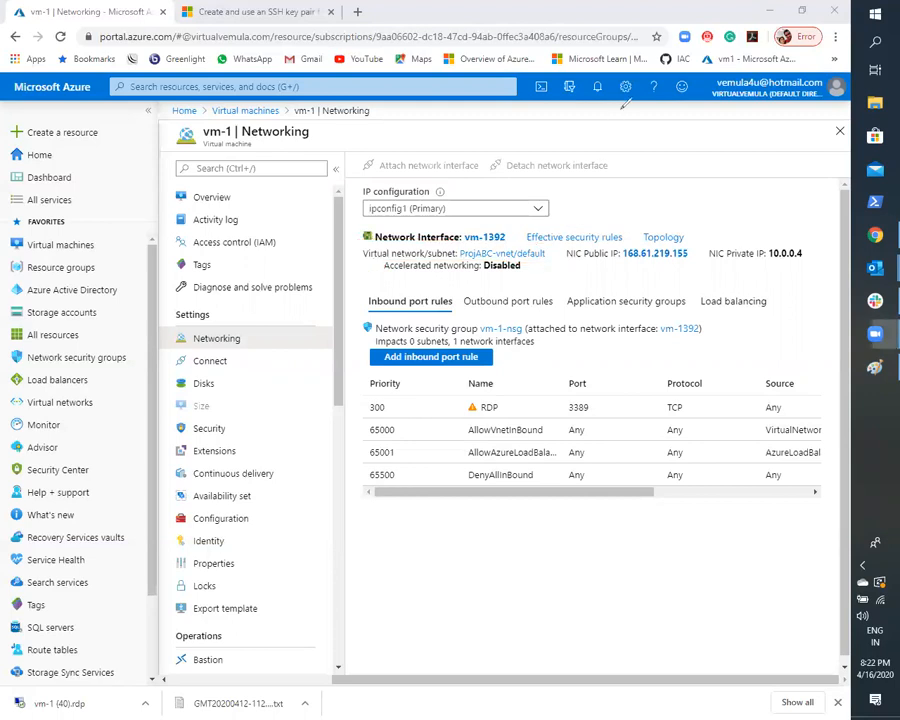
- Switch to Paint and draw red crosses from straight lines between Vnet-1 and vnet-2 and between vnet-2 and vnet-3
{"action": "left_click", "coordinate": [876, 370]}
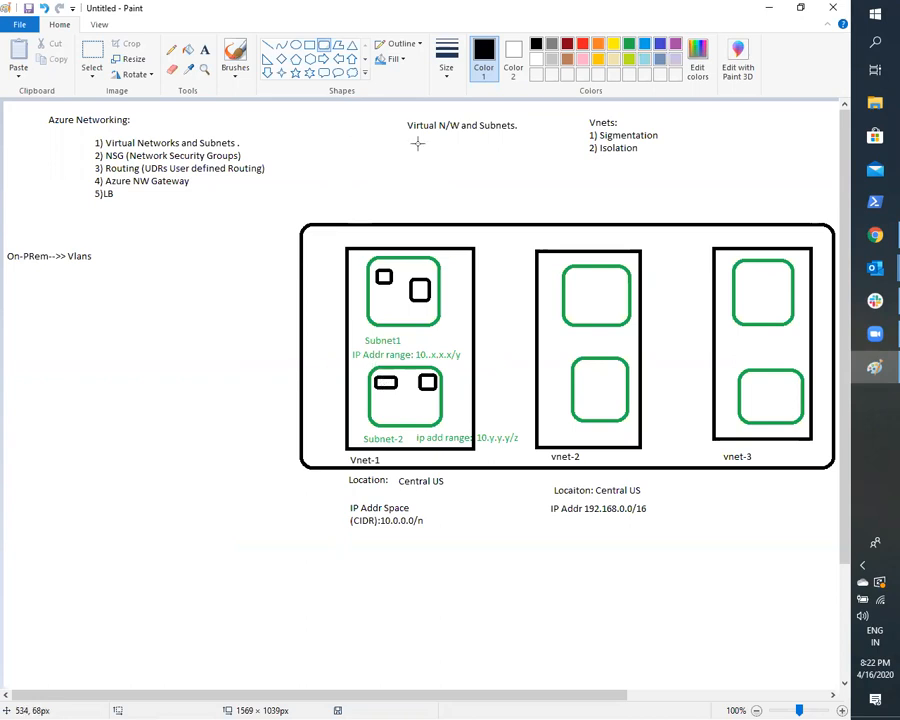
{"action": "left_click", "coordinate": [586, 45]}
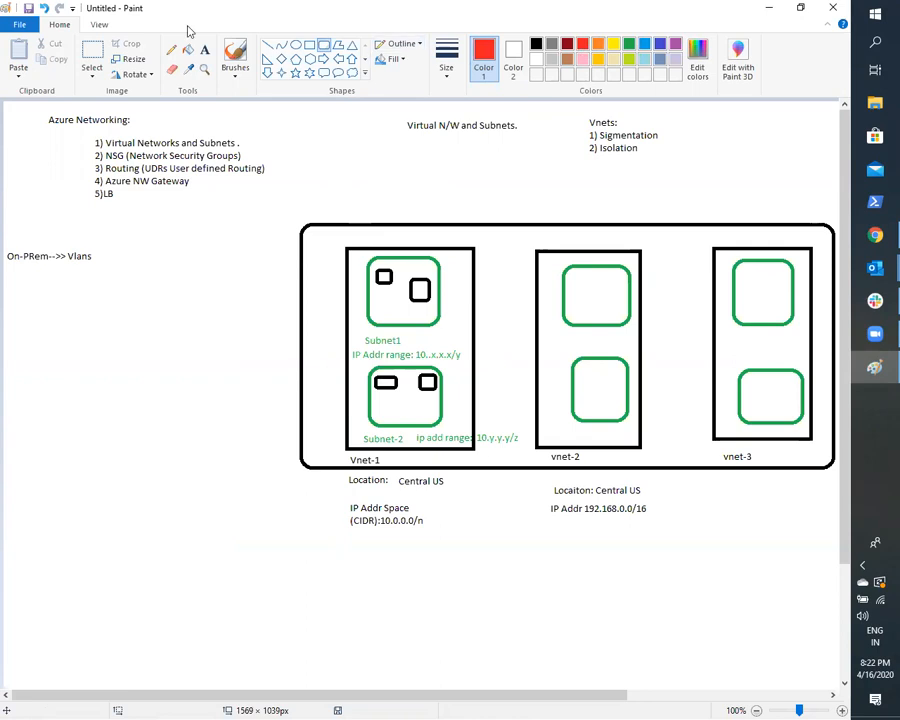
{"action": "left_click", "coordinate": [269, 45]}
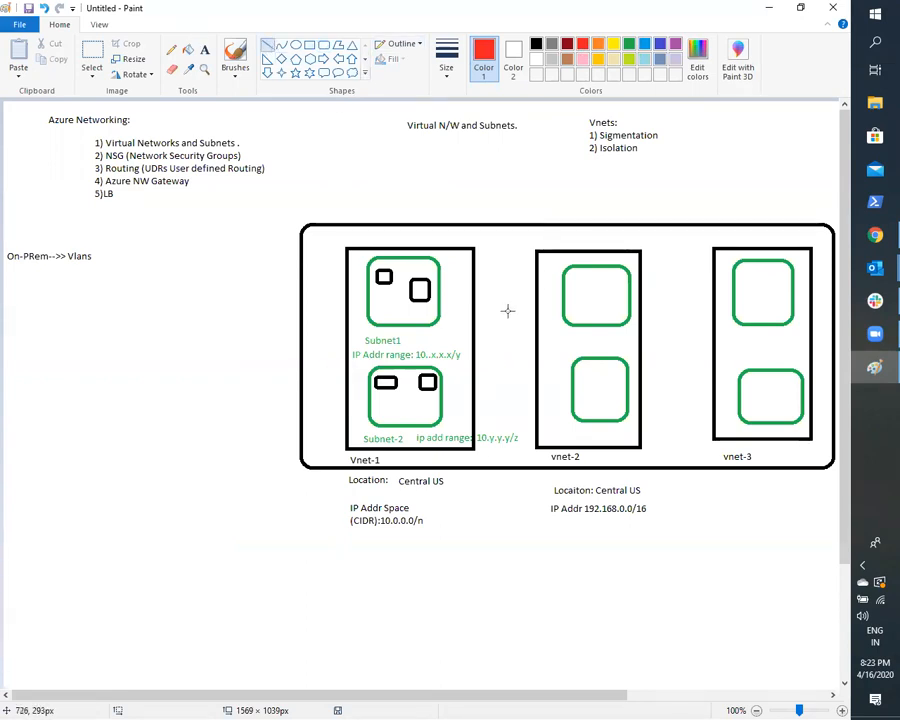
{"action": "left_click_drag", "start_coordinate": [481, 314], "coordinate": [528, 356]}
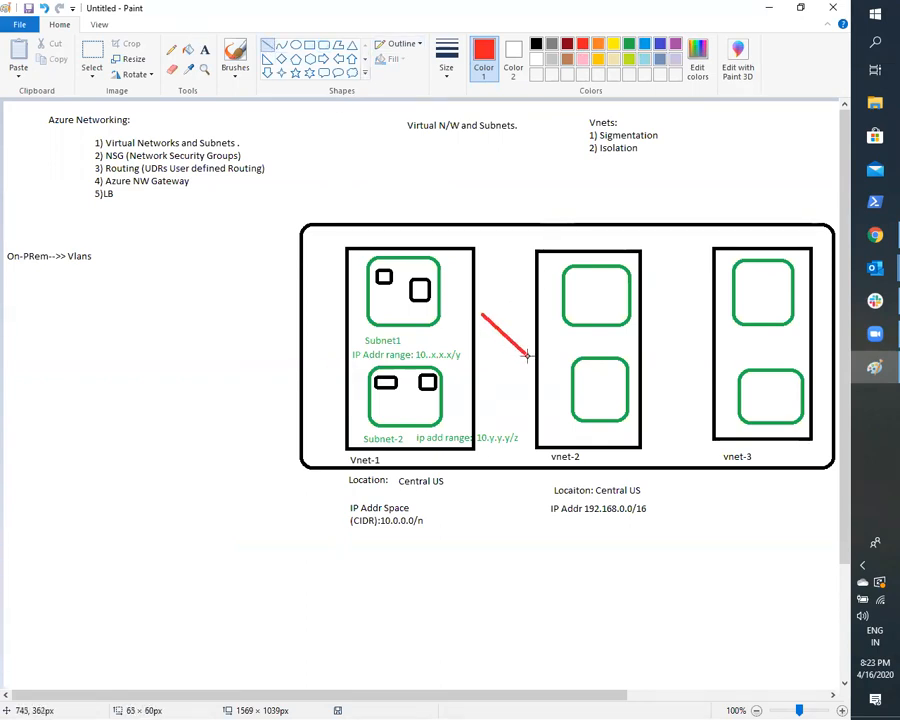
{"action": "left_click_drag", "start_coordinate": [535, 305], "coordinate": [479, 364]}
{"action": "left_click", "coordinate": [510, 551]}
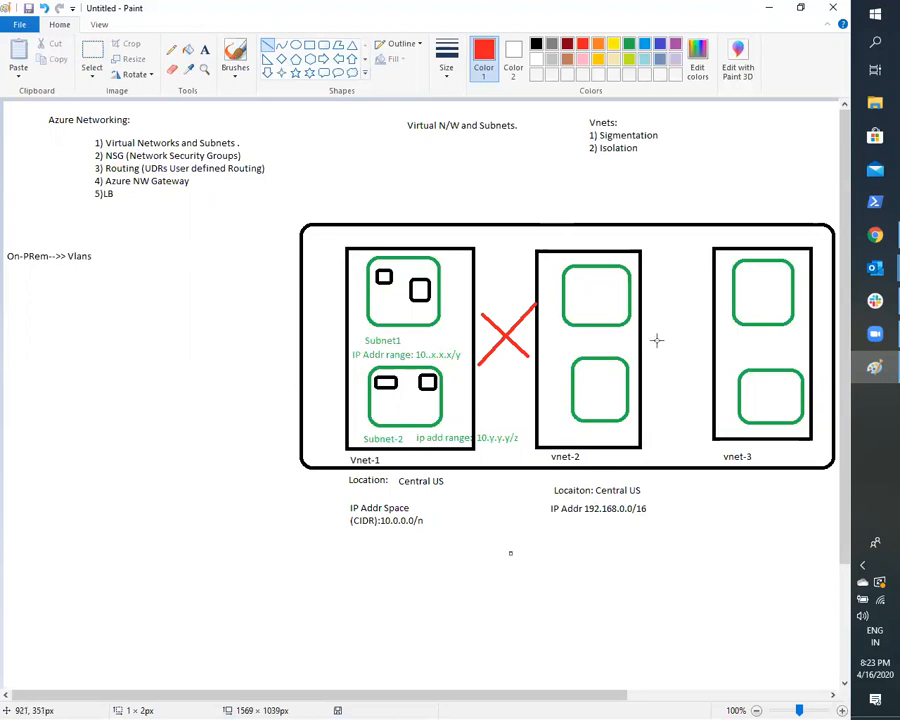
{"action": "mouse_move", "coordinate": [651, 308]}
{"action": "left_mouse_down"}
{"action": "mouse_move", "coordinate": [683, 339]}
{"action": "mouse_move", "coordinate": [694, 299]}
{"action": "mouse_move", "coordinate": [660, 352]}
{"action": "left_mouse_up"}
{"action": "left_click", "coordinate": [677, 528]}
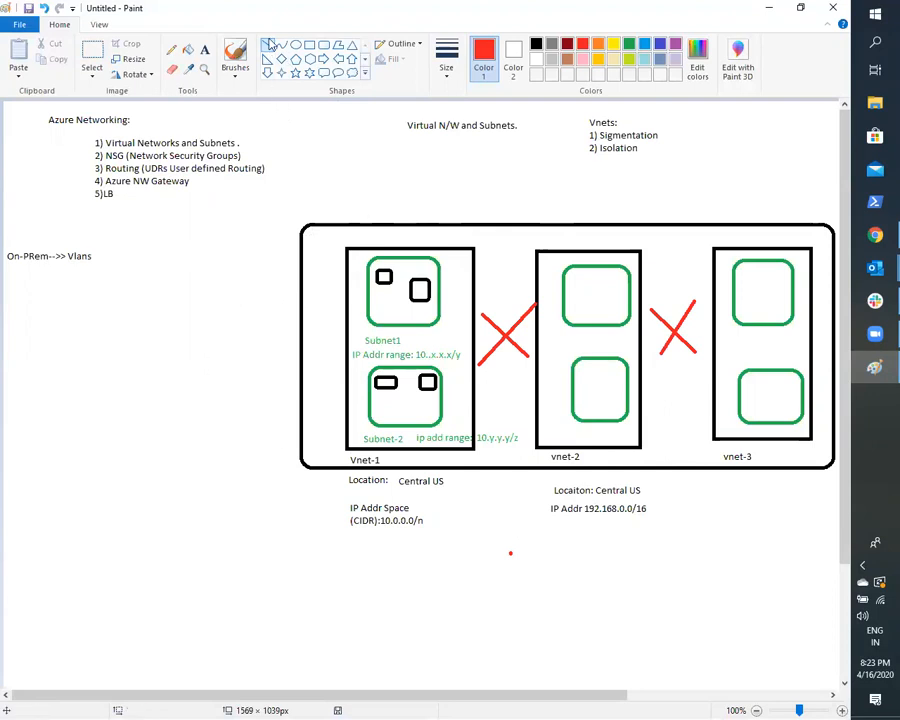
- Sketch a green freehand double-headed arrow between the Subnet1 and Subnet-2 boxes, and undo the green pencil strokes
{"action": "left_click", "coordinate": [268, 44]}
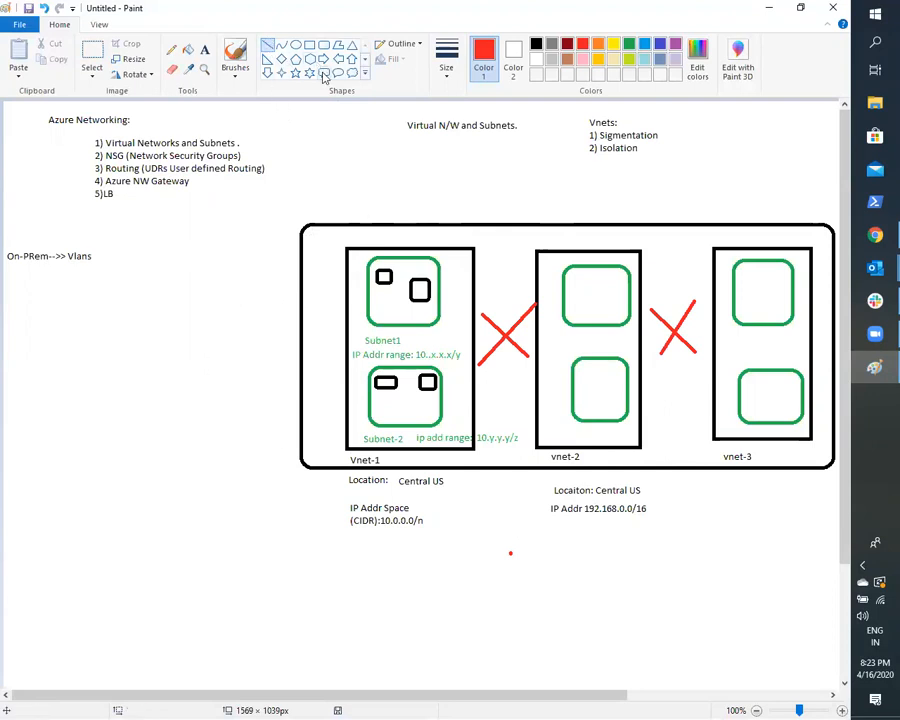
{"action": "left_click", "coordinate": [630, 45]}
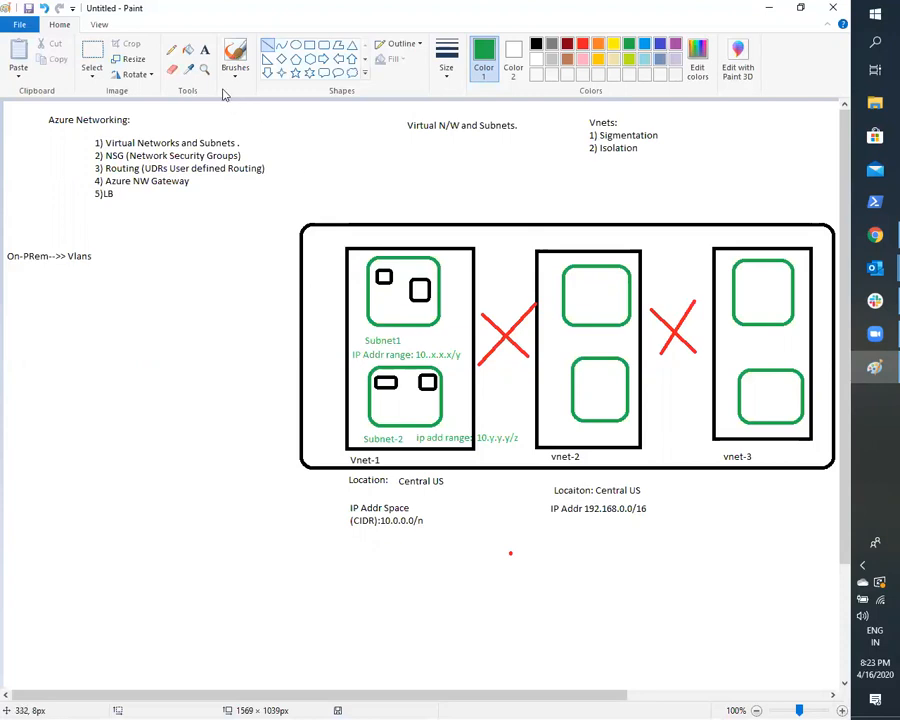
{"action": "left_click", "coordinate": [171, 49]}
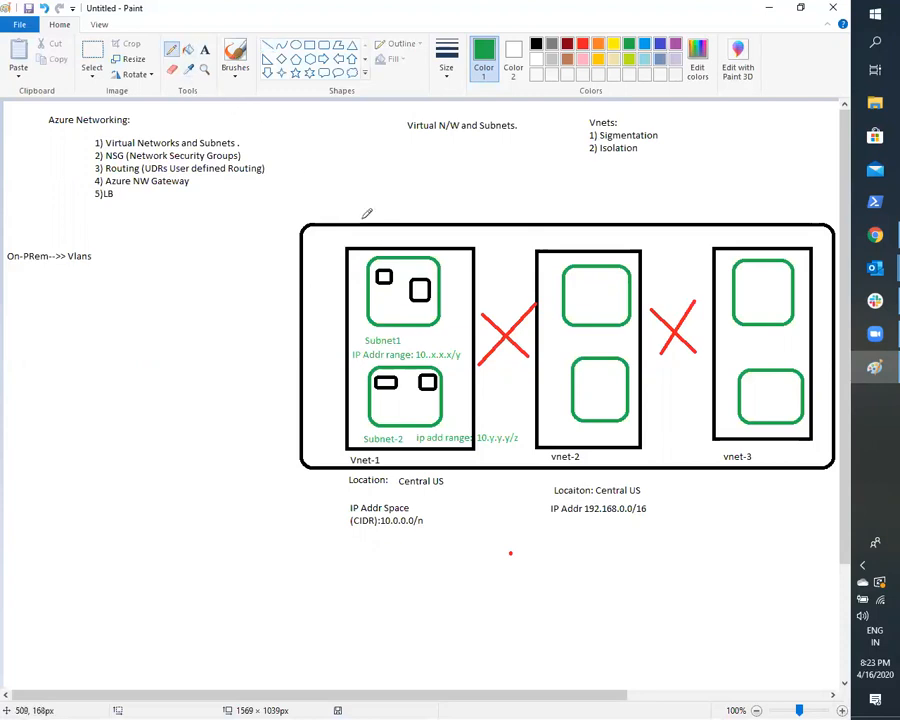
{"action": "mouse_move", "coordinate": [443, 291]}
{"action": "left_mouse_down"}
{"action": "mouse_move", "coordinate": [463, 300]}
{"action": "mouse_move", "coordinate": [474, 328]}
{"action": "mouse_move", "coordinate": [471, 365]}
{"action": "mouse_move", "coordinate": [452, 390]}
{"action": "left_mouse_up"}
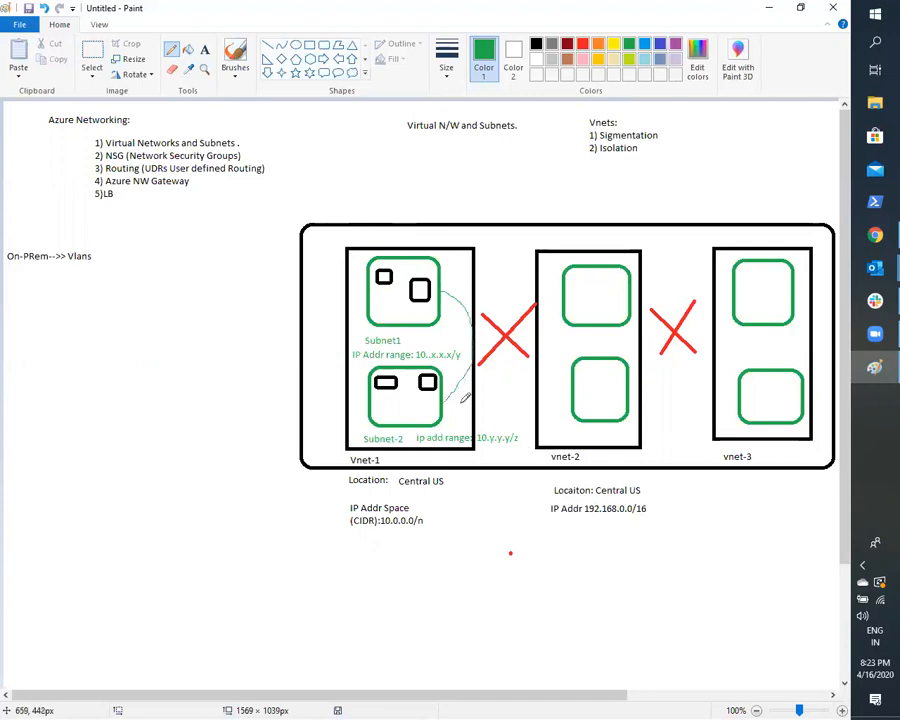
{"action": "left_click_drag", "start_coordinate": [451, 389], "coordinate": [446, 405]}
{"action": "mouse_move", "coordinate": [458, 271]}
{"action": "left_mouse_down"}
{"action": "mouse_move", "coordinate": [442, 292]}
{"action": "mouse_move", "coordinate": [453, 301]}
{"action": "left_mouse_up"}
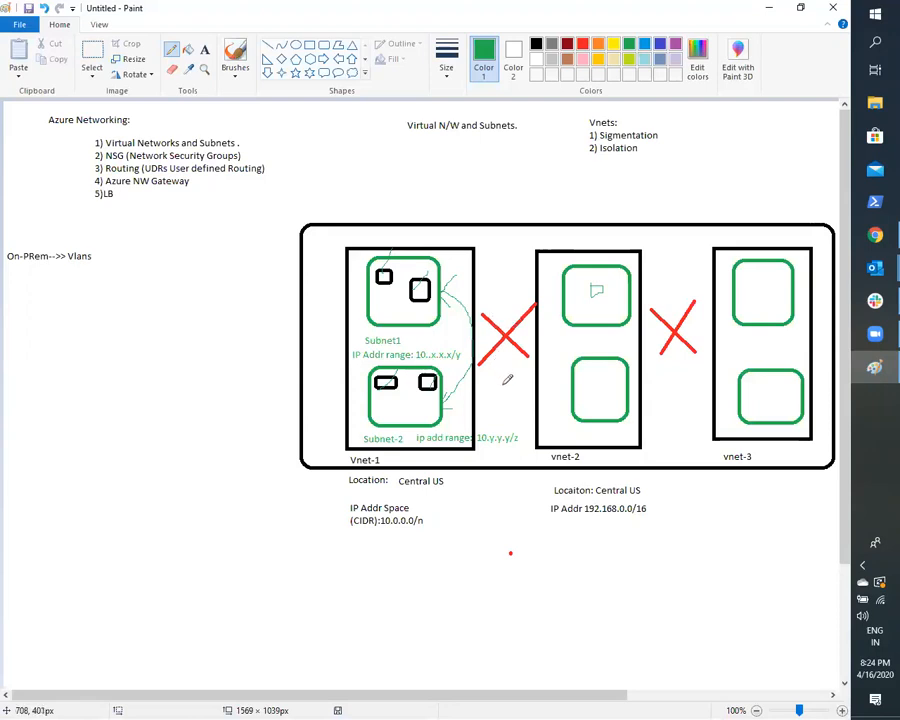
{"action": "key", "text": "ctrl+z"}
{"action": "key", "text": "ctrl+z"}
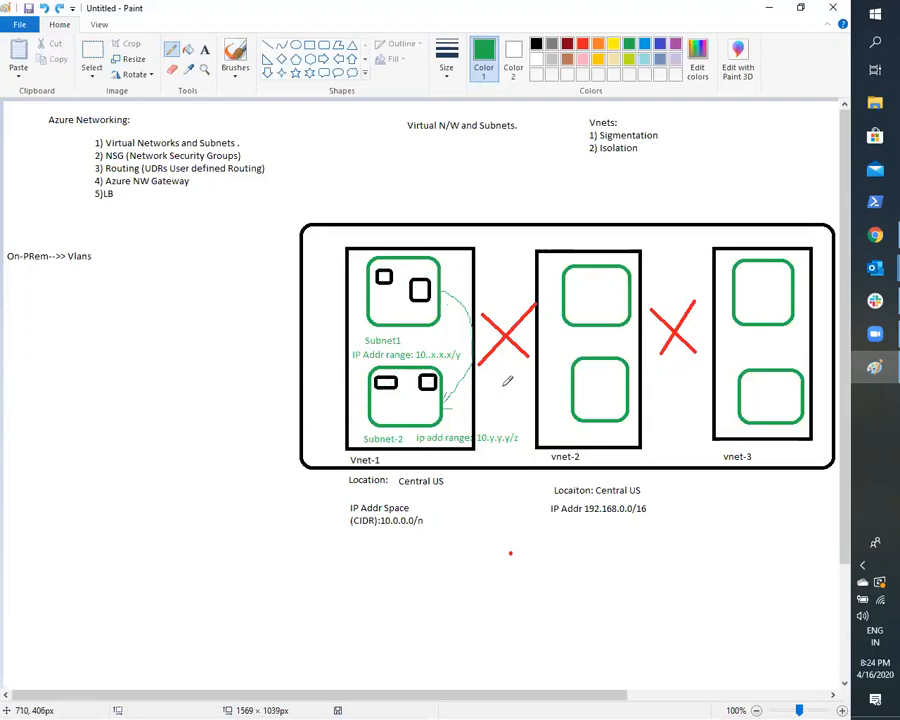
{"action": "key", "text": "ctrl+z"}
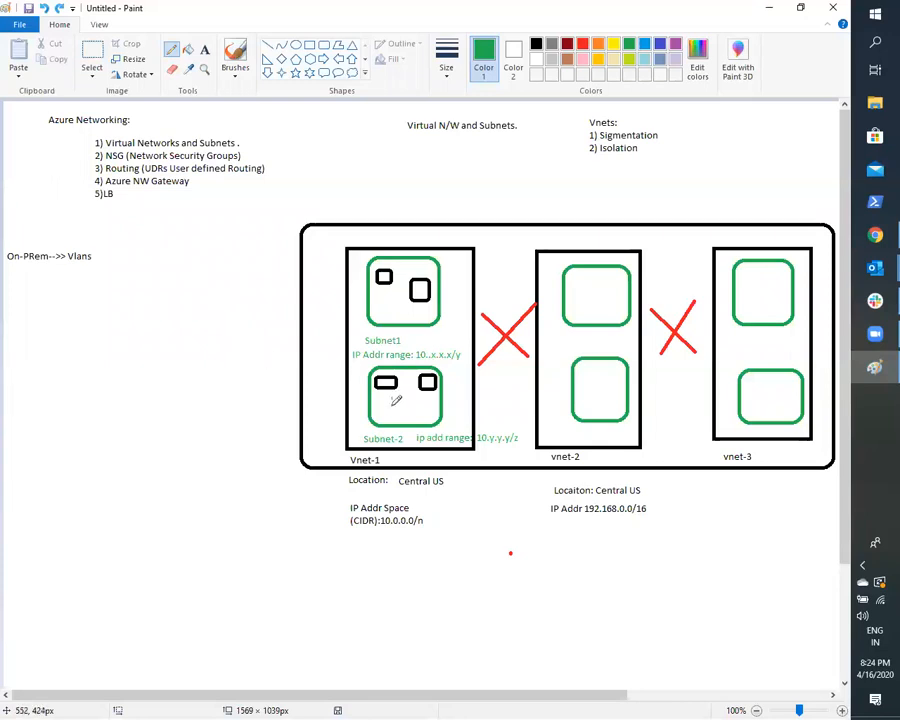
- Sketch green pencil marks at the small rectangles inside Subnet-2 and Subnet1, and undo them
{"action": "left_click_drag", "start_coordinate": [390, 403], "coordinate": [400, 392]}
{"action": "mouse_move", "coordinate": [395, 287]}
{"action": "left_mouse_down"}
{"action": "mouse_move", "coordinate": [386, 299]}
{"action": "mouse_move", "coordinate": [398, 289]}
{"action": "mouse_move", "coordinate": [391, 285]}
{"action": "left_mouse_up"}
{"action": "key", "text": "ctrl+z"}
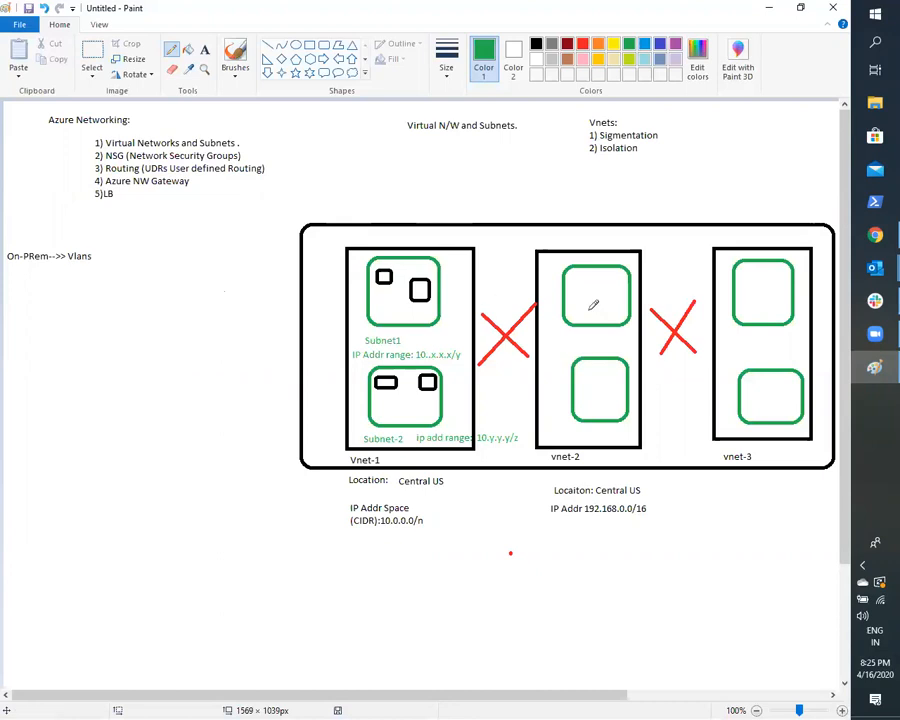
- Switch to the Azure portal, search for "virtual", open Virtual networks and start creating a new virtual network
{"action": "left_click", "coordinate": [877, 234]}
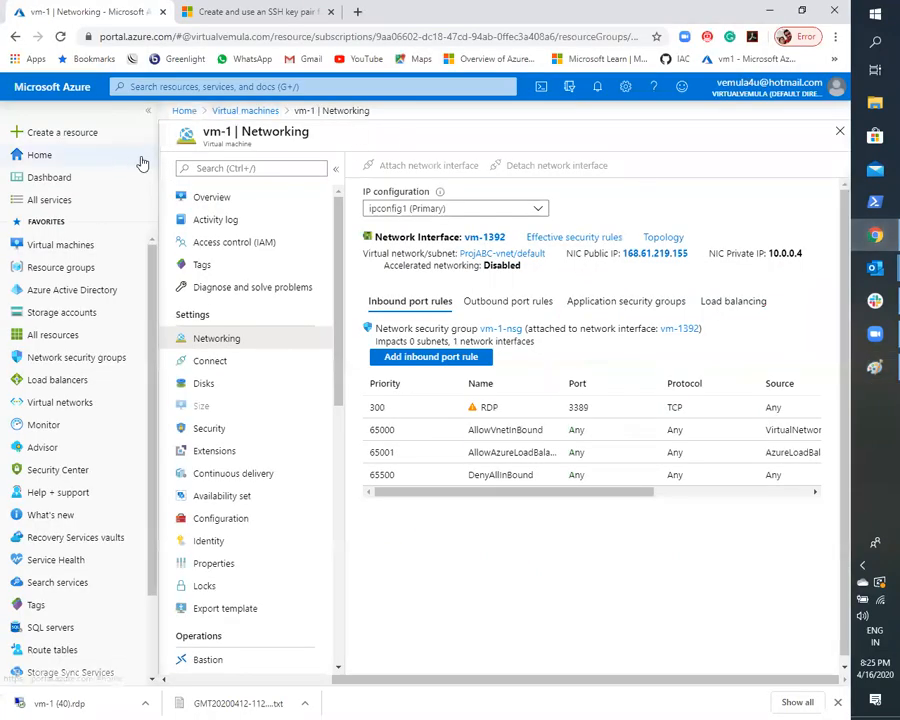
{"action": "left_click", "coordinate": [54, 157]}
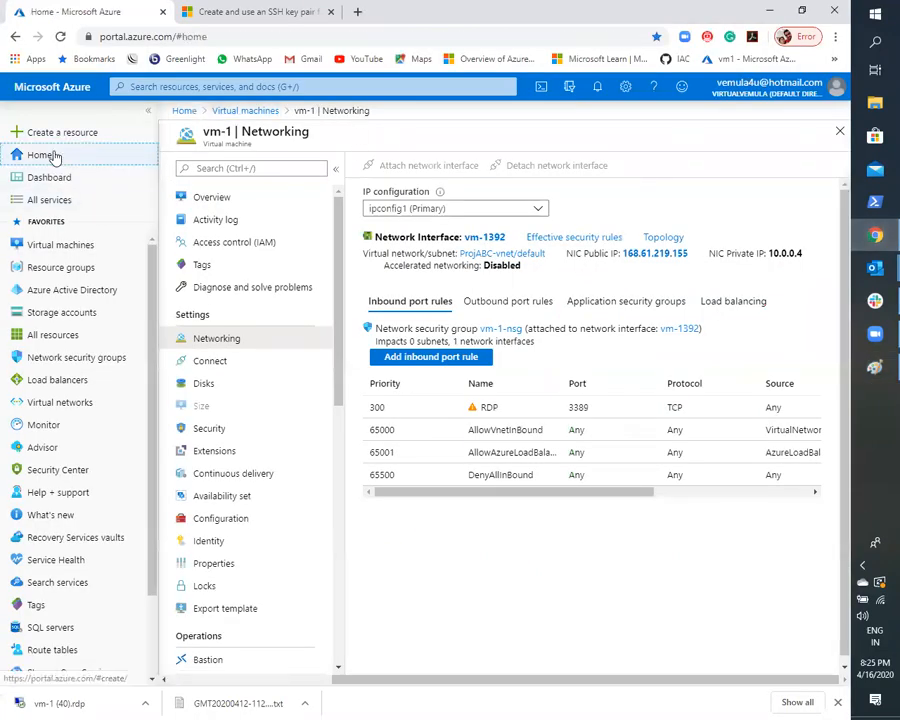
{"action": "left_click", "coordinate": [328, 87]}
{"action": "type", "text": "virtual"}
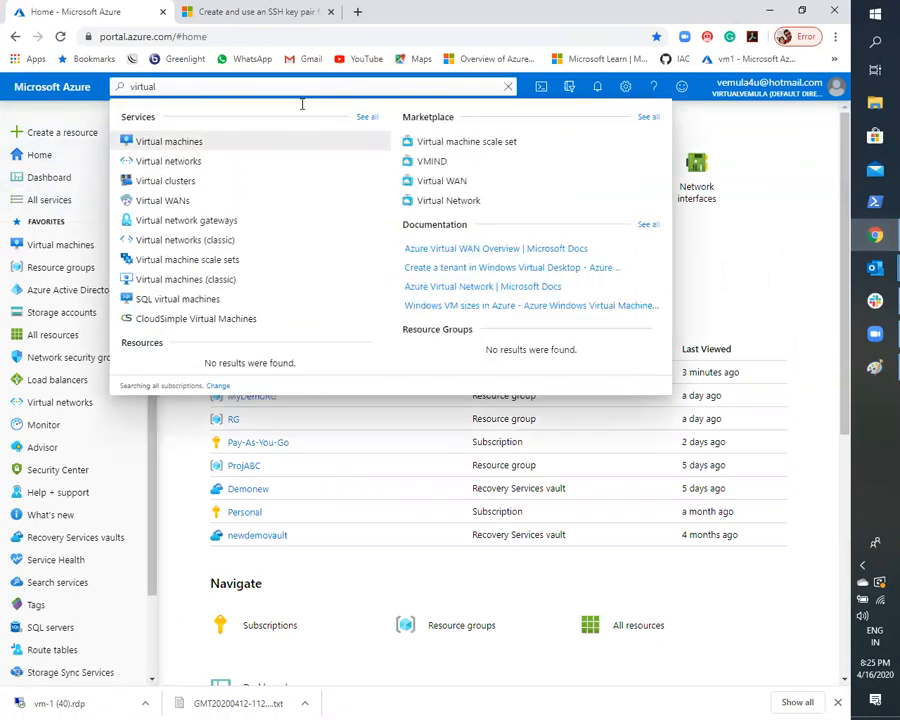
{"action": "left_click", "coordinate": [185, 161]}
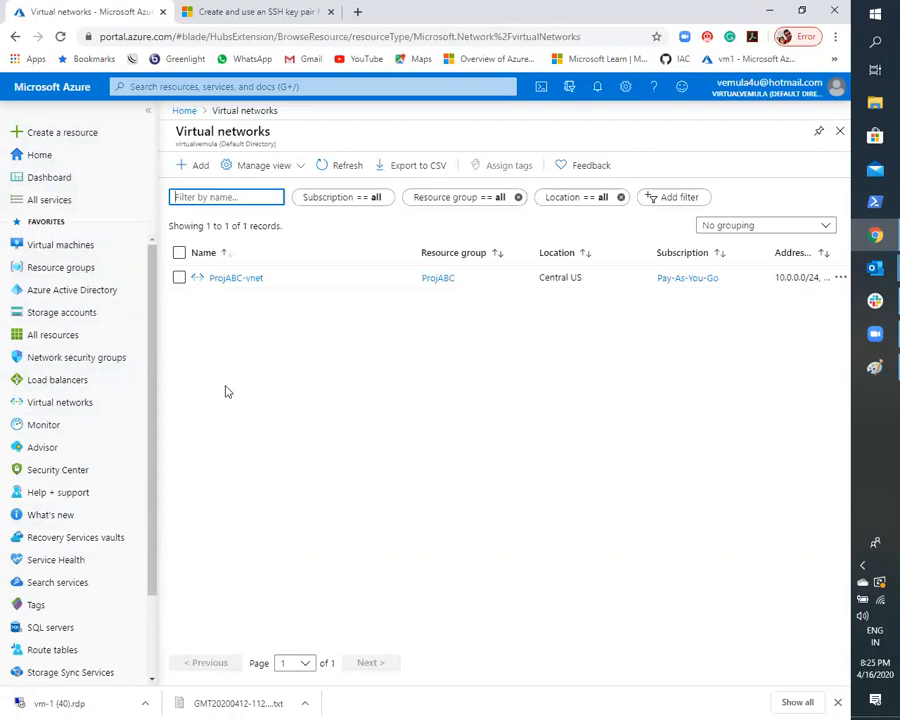
{"action": "left_click", "coordinate": [198, 166]}
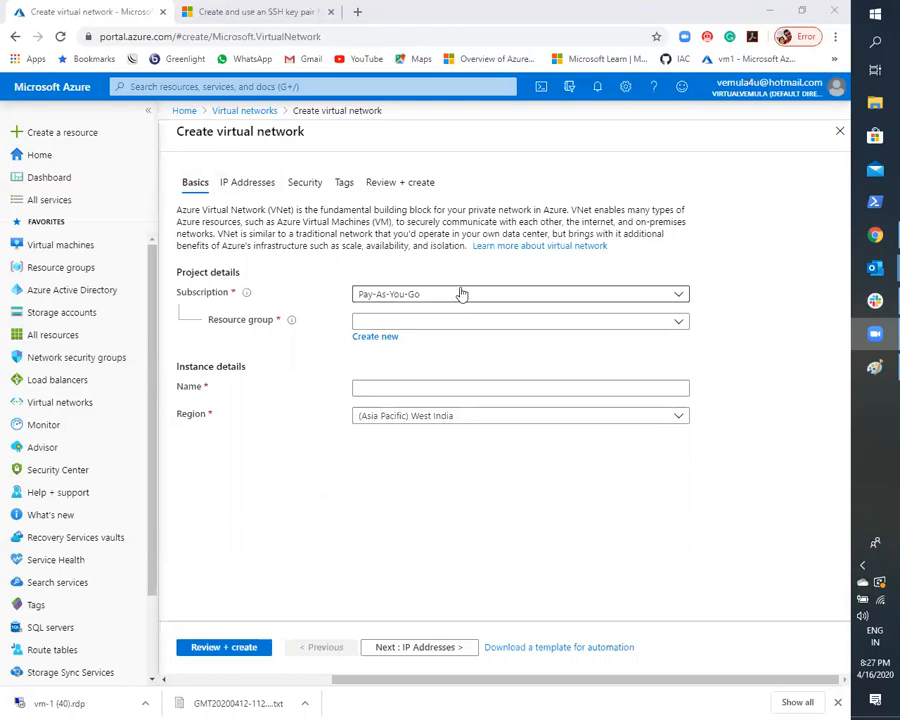
- Select ProjABC as the resource group and name the virtual network vnet-1
{"action": "left_click", "coordinate": [445, 323]}
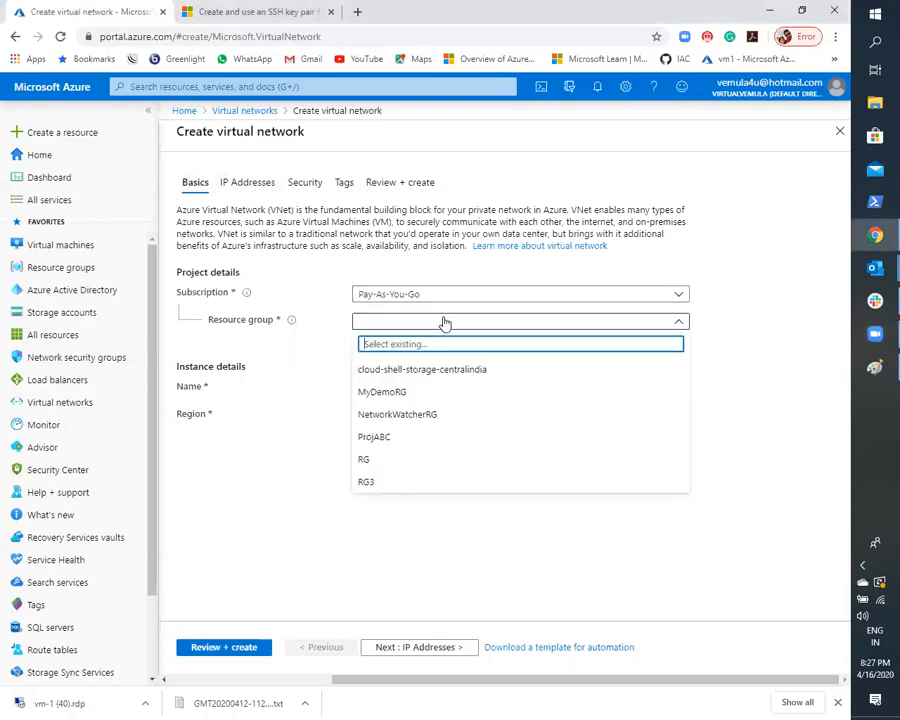
{"action": "left_click", "coordinate": [379, 441]}
{"action": "left_click", "coordinate": [377, 479]}
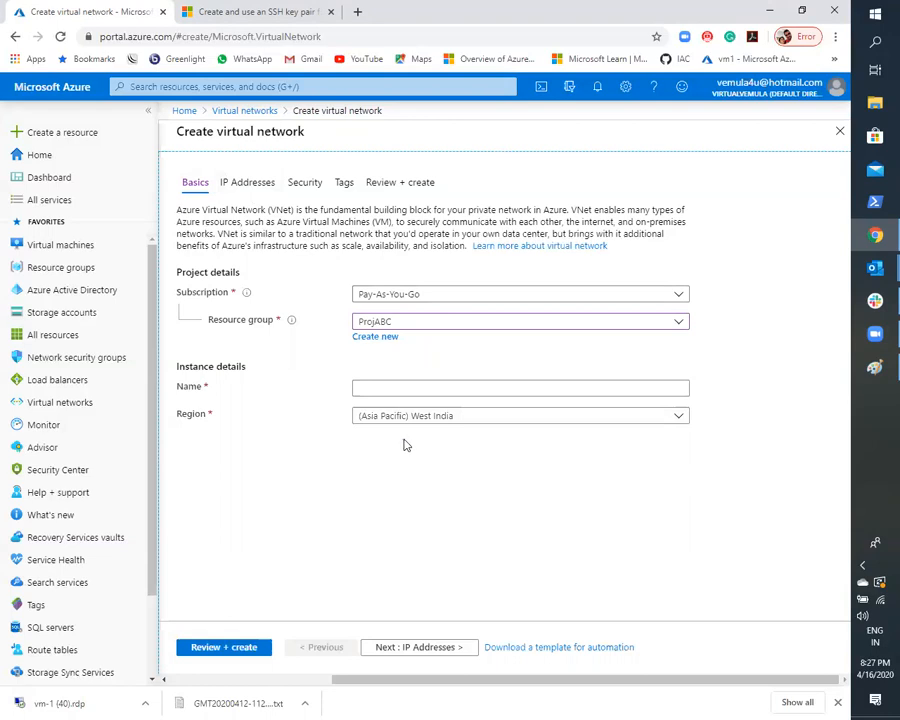
{"action": "left_click", "coordinate": [461, 395]}
{"action": "type", "text": "v"}
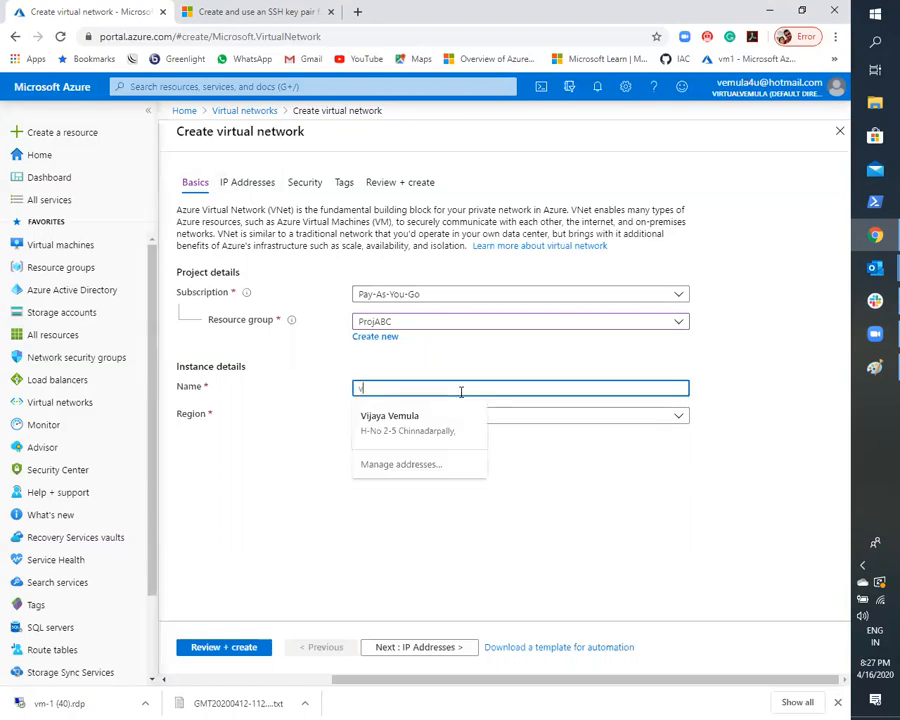
{"action": "type", "text": "net"}
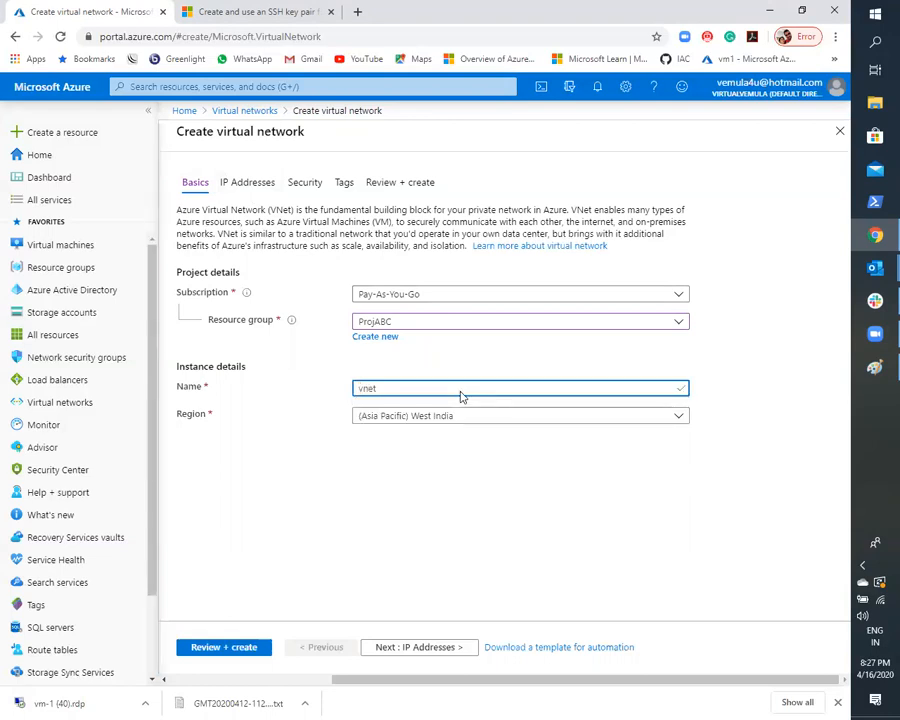
{"action": "type", "text": "-1"}
- Check the planned location in the Paint diagram, and set the virtual network's region to (US) Central US in the Azure portal
{"action": "left_click", "coordinate": [447, 424]}
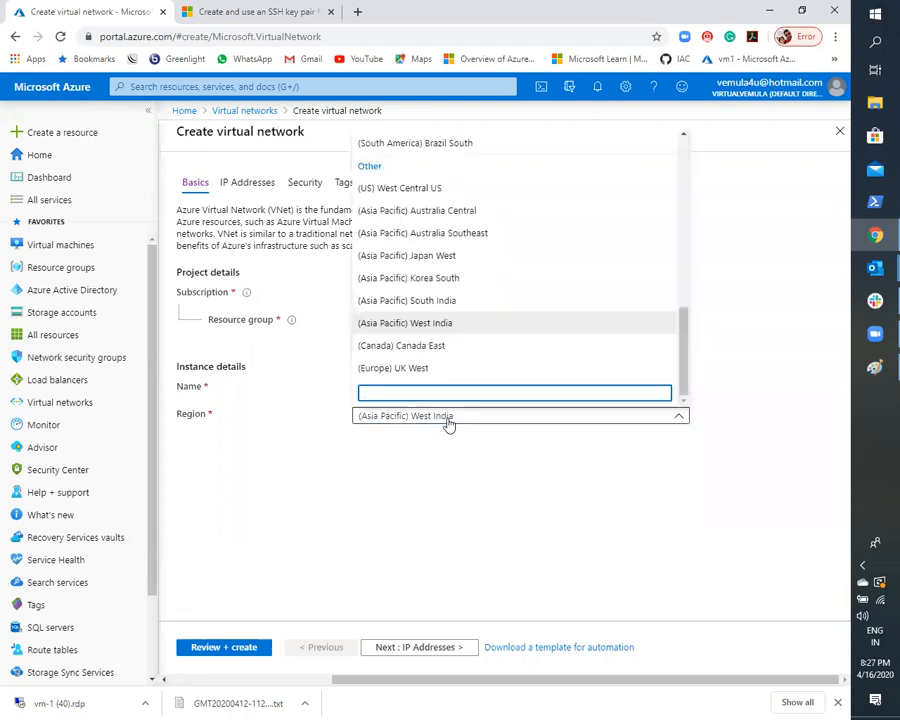
{"action": "left_click", "coordinate": [875, 367]}
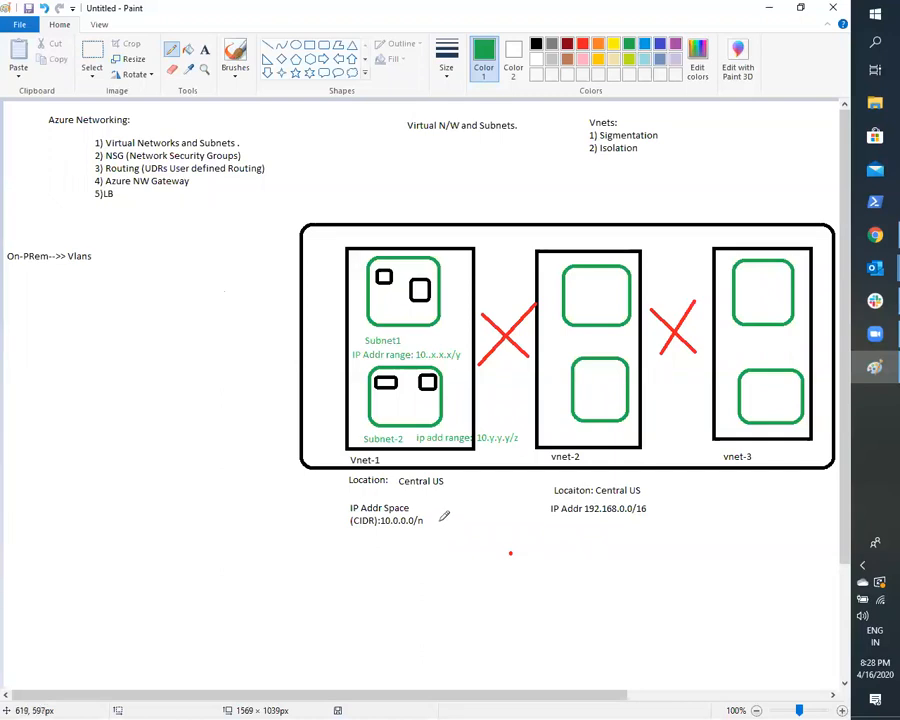
{"action": "left_click", "coordinate": [876, 237]}
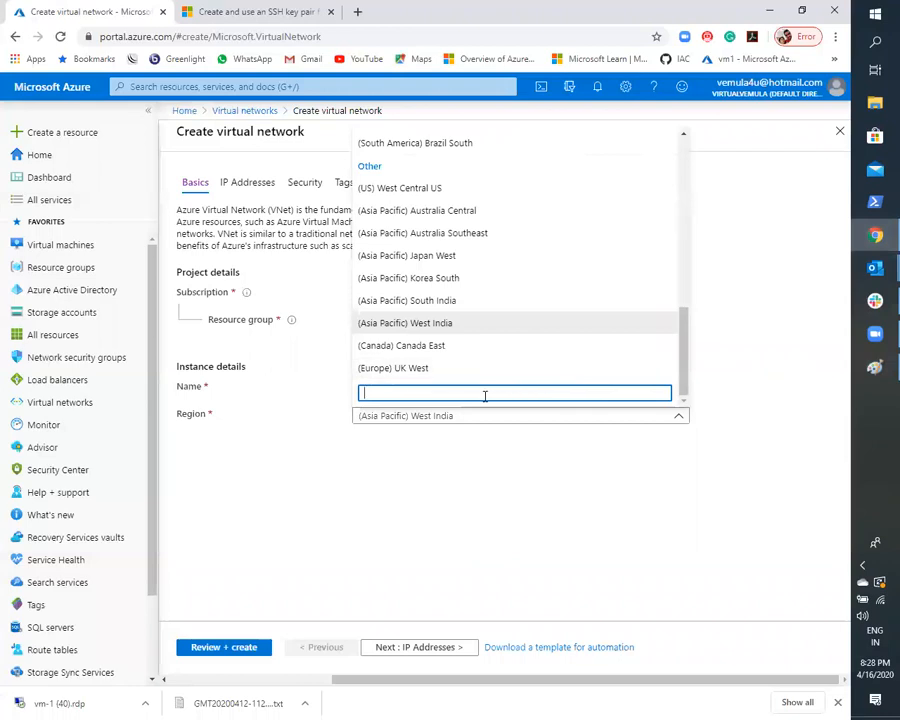
{"action": "type", "text": "central"}
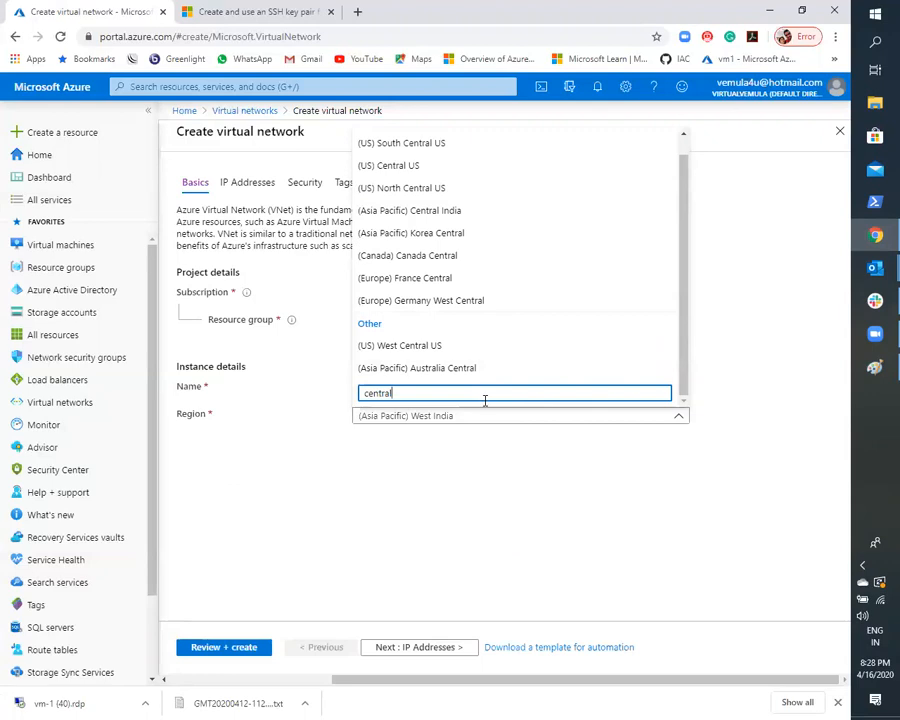
{"action": "left_click", "coordinate": [408, 166]}
{"action": "left_click", "coordinate": [367, 499]}
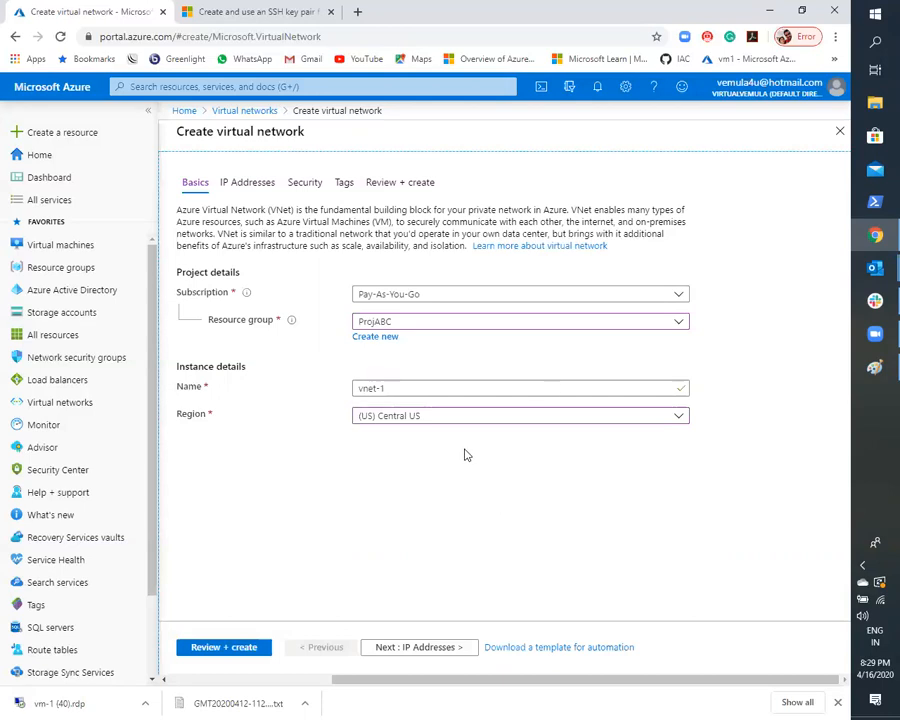
- Remove the default IPv4 address space, consult the Paint diagram, and enter 192.168.0.0/16 as the virtual network's IPv4 address space
{"action": "left_click", "coordinate": [259, 194]}
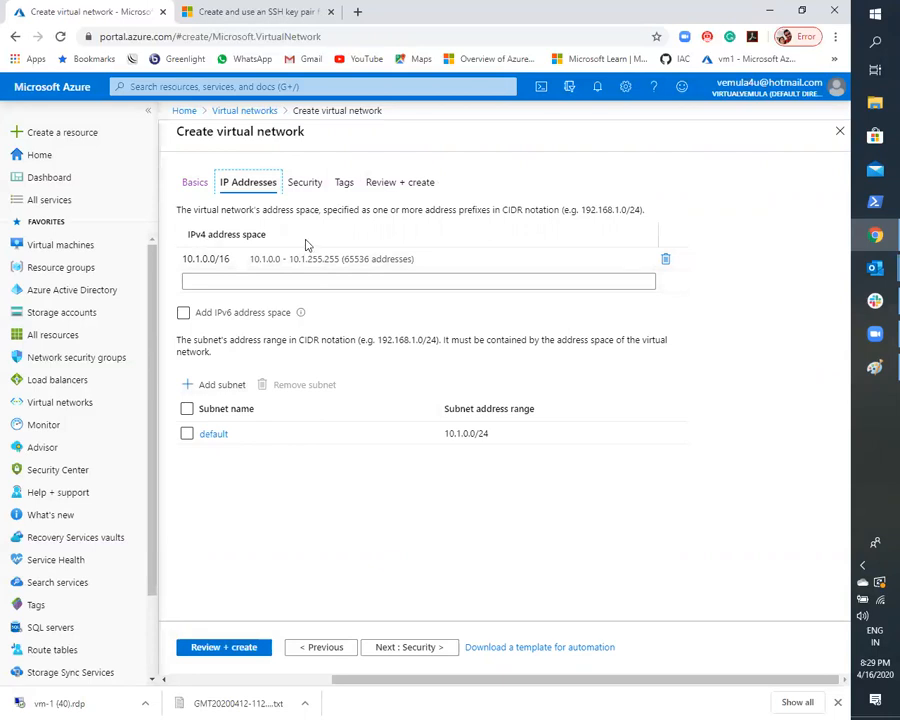
{"action": "left_click", "coordinate": [669, 260]}
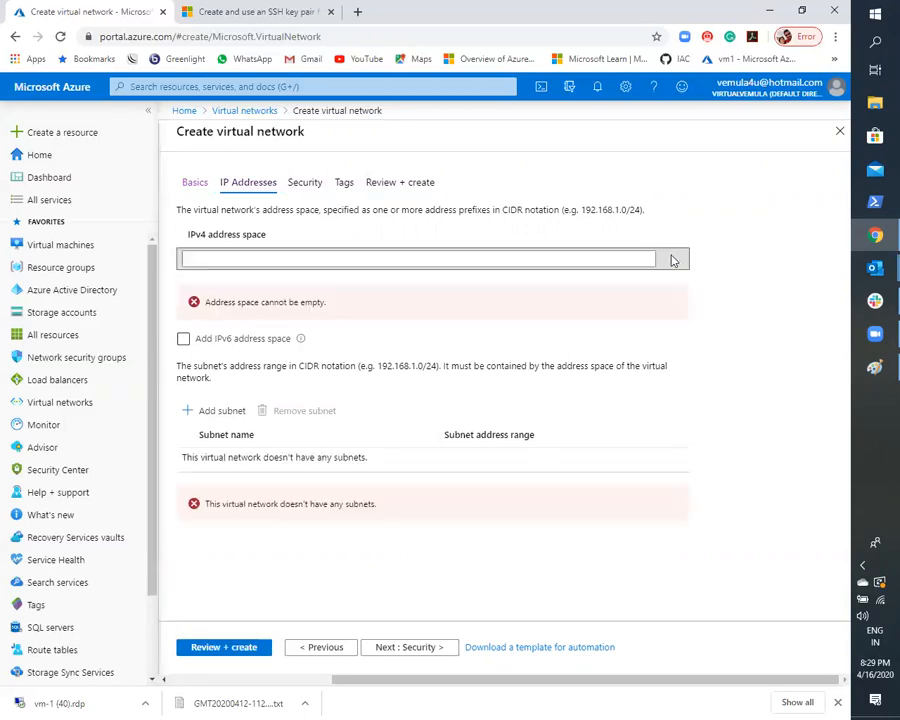
{"action": "left_click", "coordinate": [872, 368]}
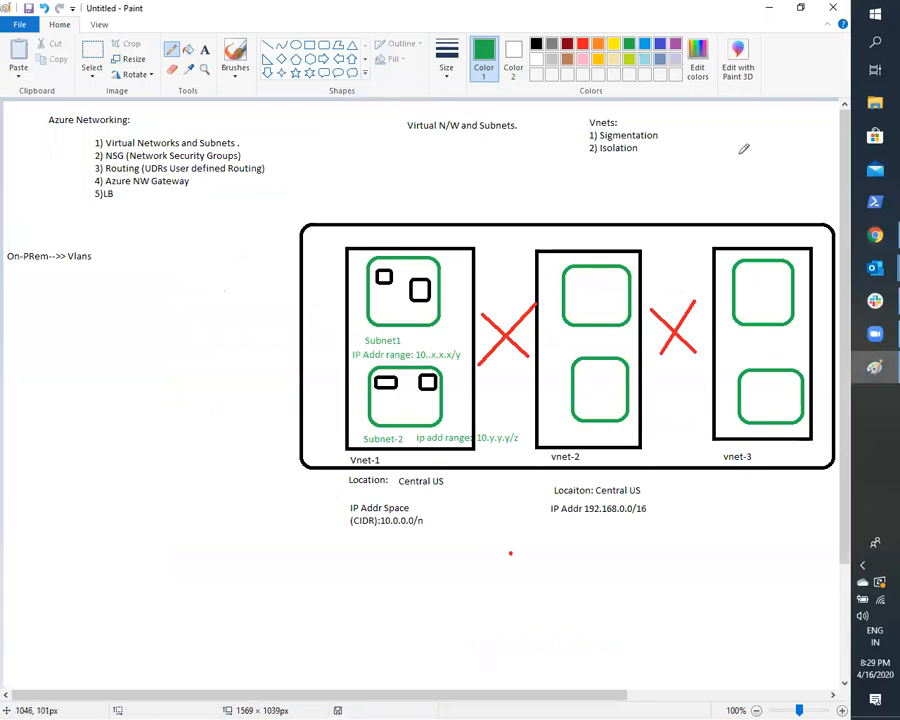
{"action": "left_click", "coordinate": [771, 7]}
{"action": "left_click", "coordinate": [418, 261]}
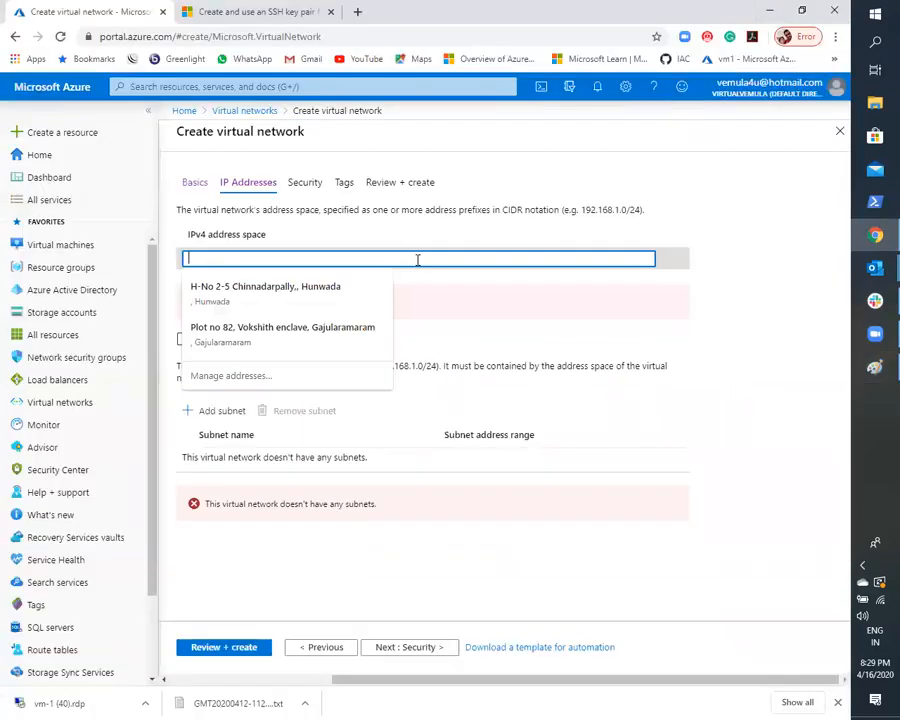
{"action": "type", "text": "192"}
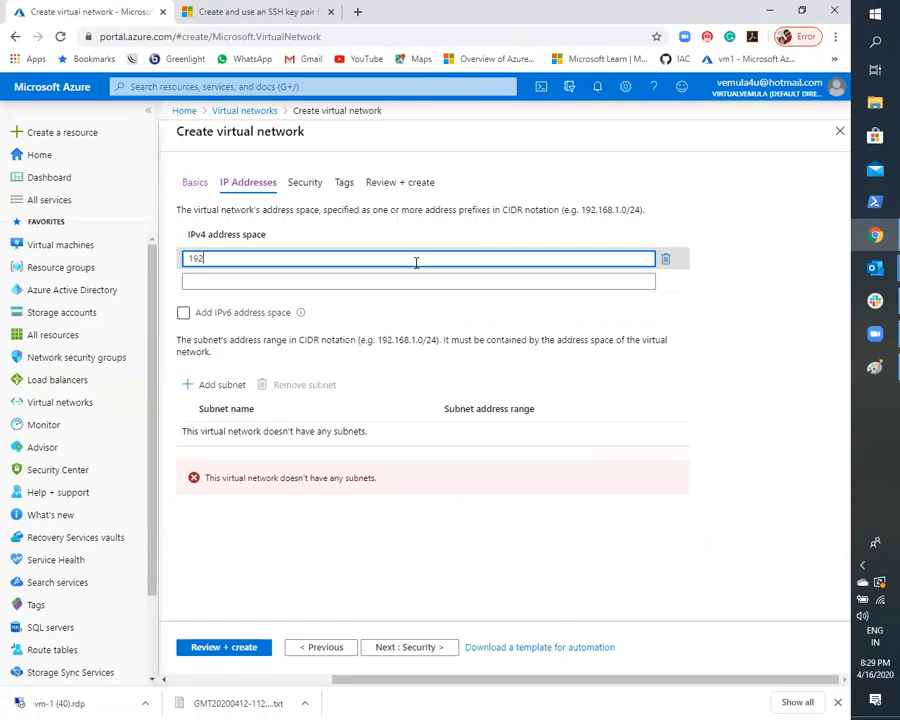
{"action": "type", "text": ".168.0.0"}
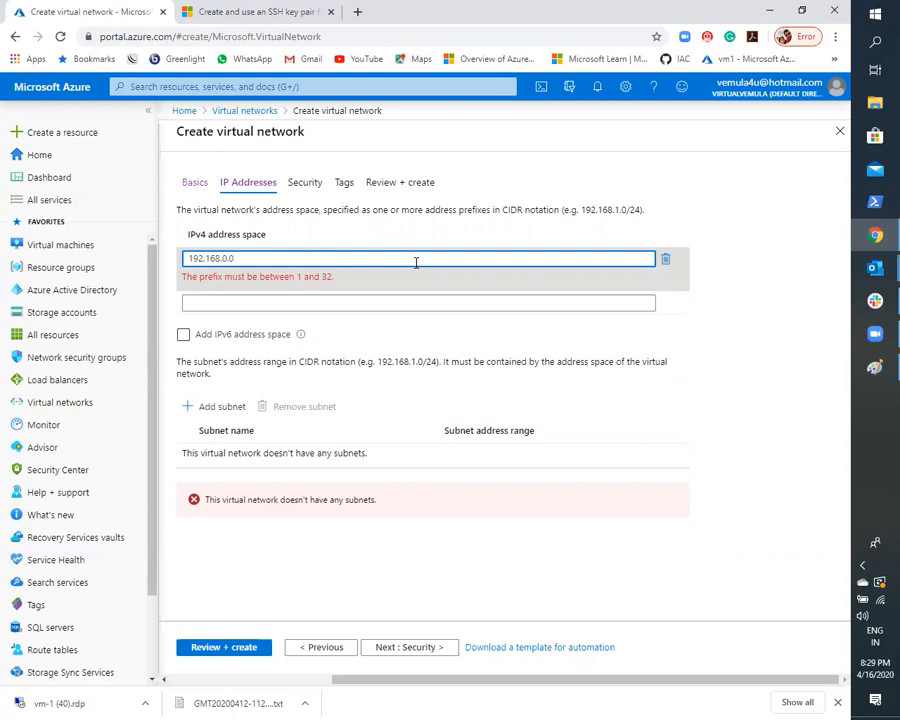
{"action": "type", "text": "/16"}
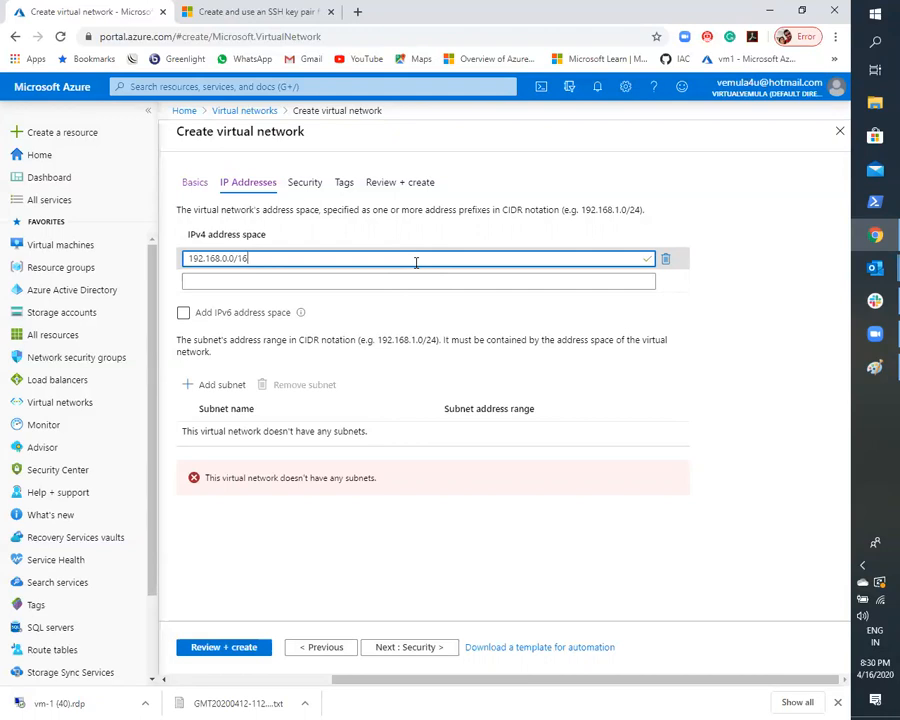
{"action": "left_click", "coordinate": [801, 276]}
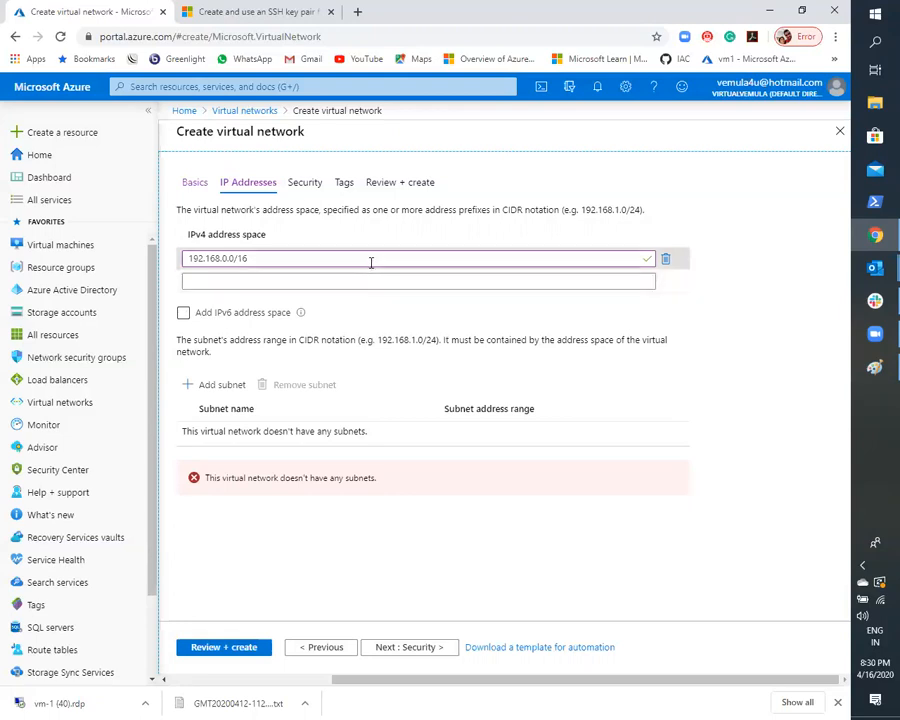
- Examine the 192.168.0.0/16 address space entry and the CIDR notation description above it
{"action": "left_click_drag", "start_coordinate": [370, 262], "coordinate": [176, 248]}
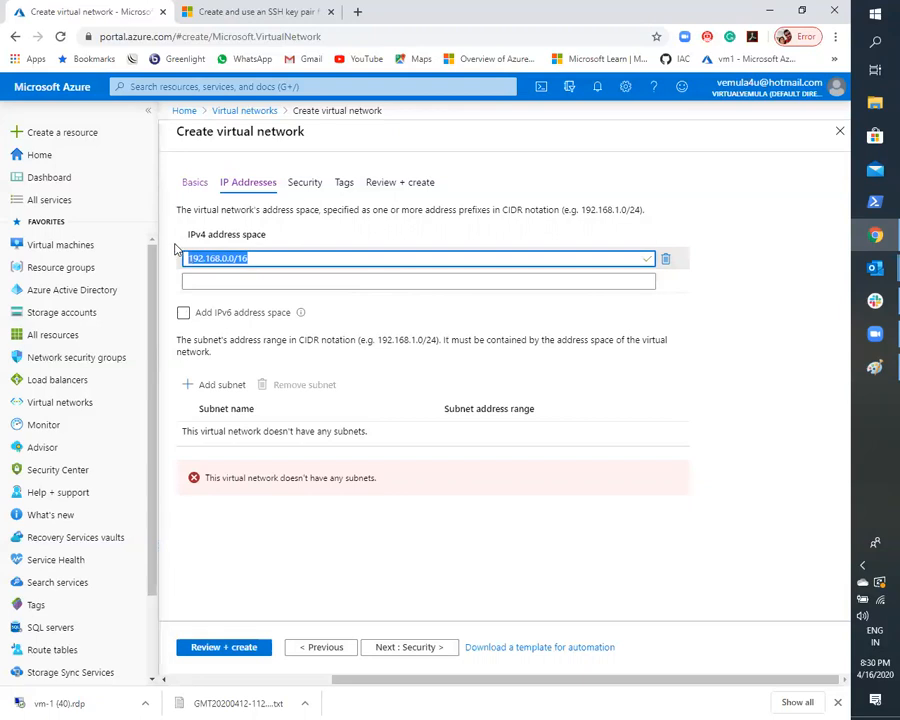
{"action": "left_click", "coordinate": [264, 262]}
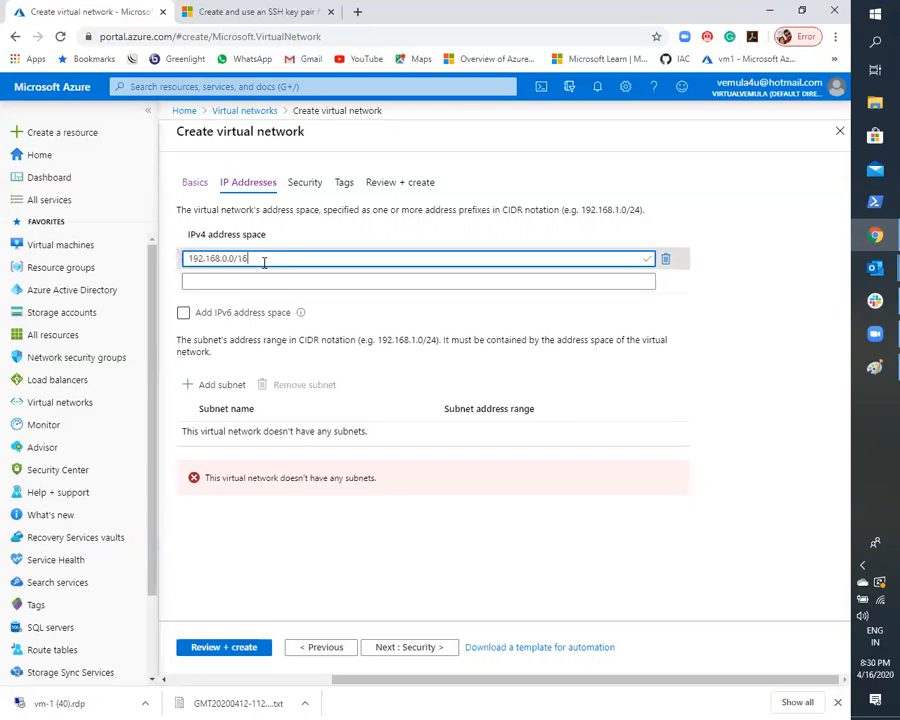
{"action": "left_click_drag", "start_coordinate": [249, 258], "coordinate": [185, 258]}
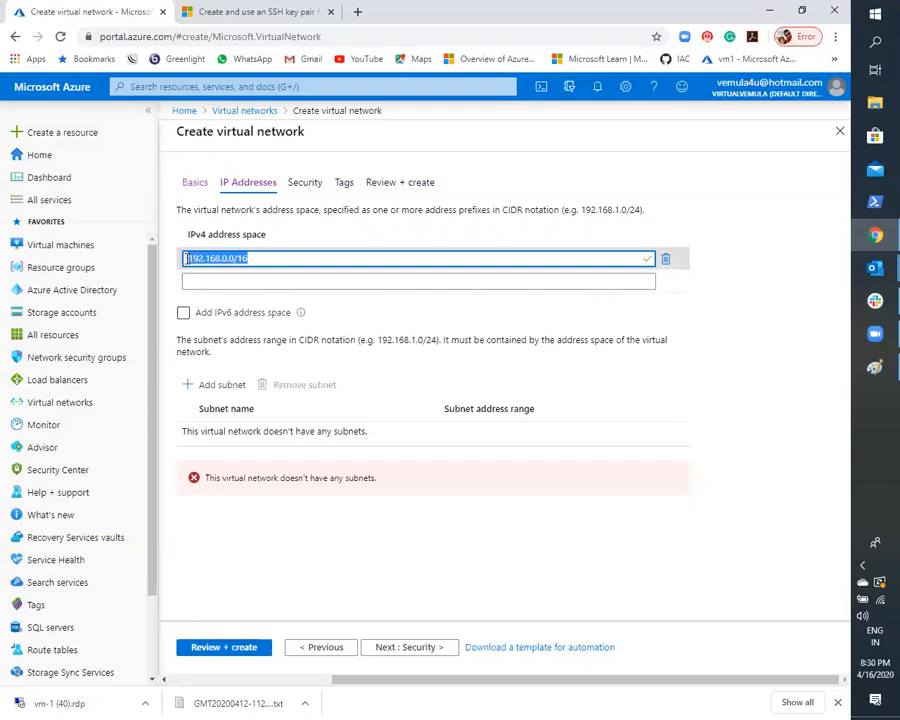
{"action": "left_click", "coordinate": [280, 259]}
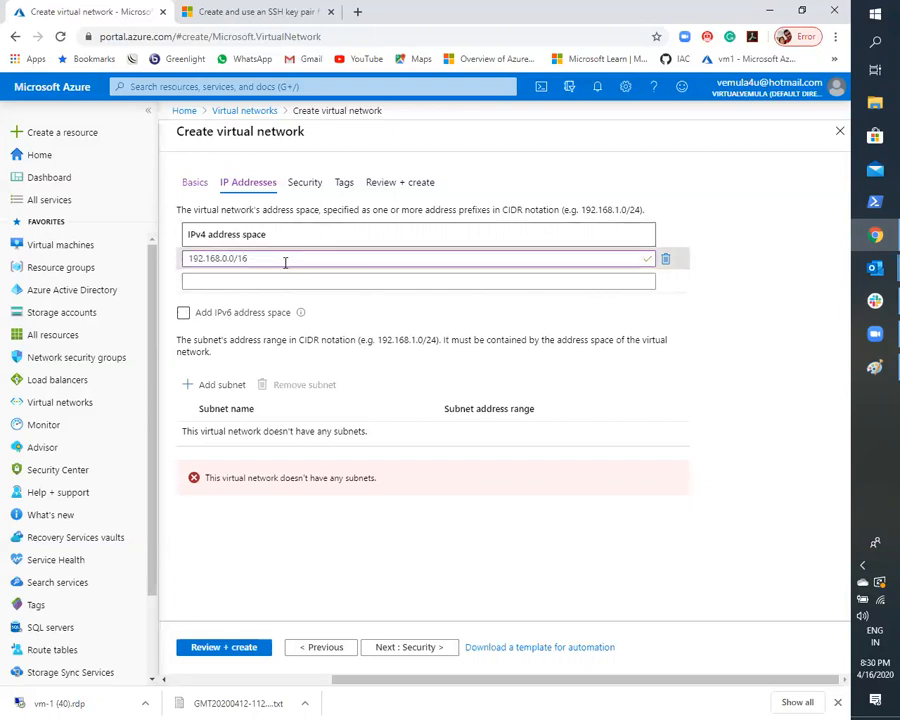
{"action": "left_click_drag", "start_coordinate": [201, 266], "coordinate": [187, 262]}
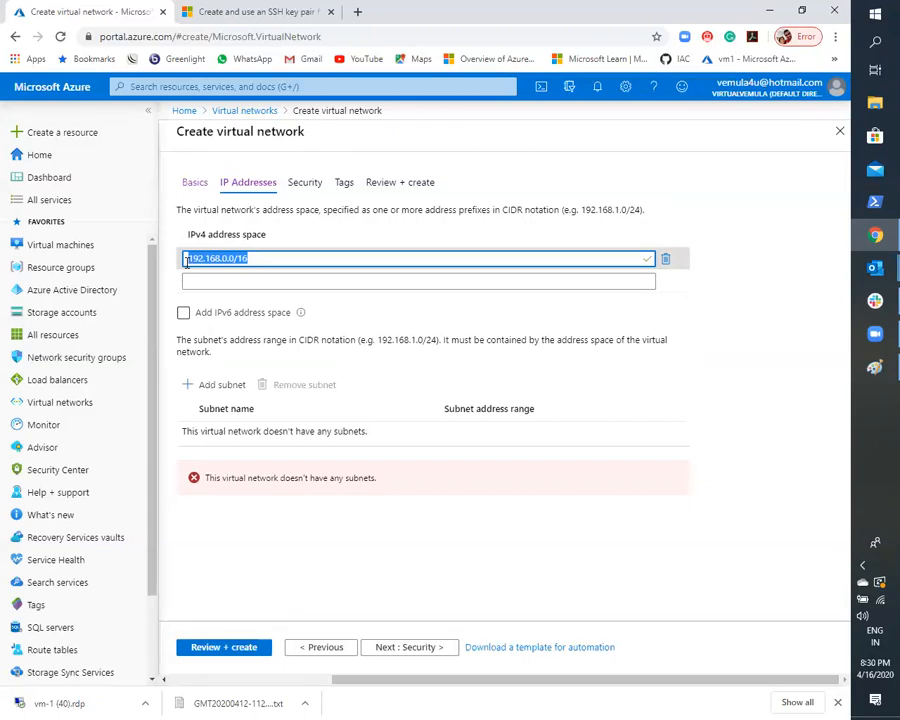
{"action": "left_click_drag", "start_coordinate": [194, 204], "coordinate": [691, 205]}
{"action": "left_click", "coordinate": [691, 205]}
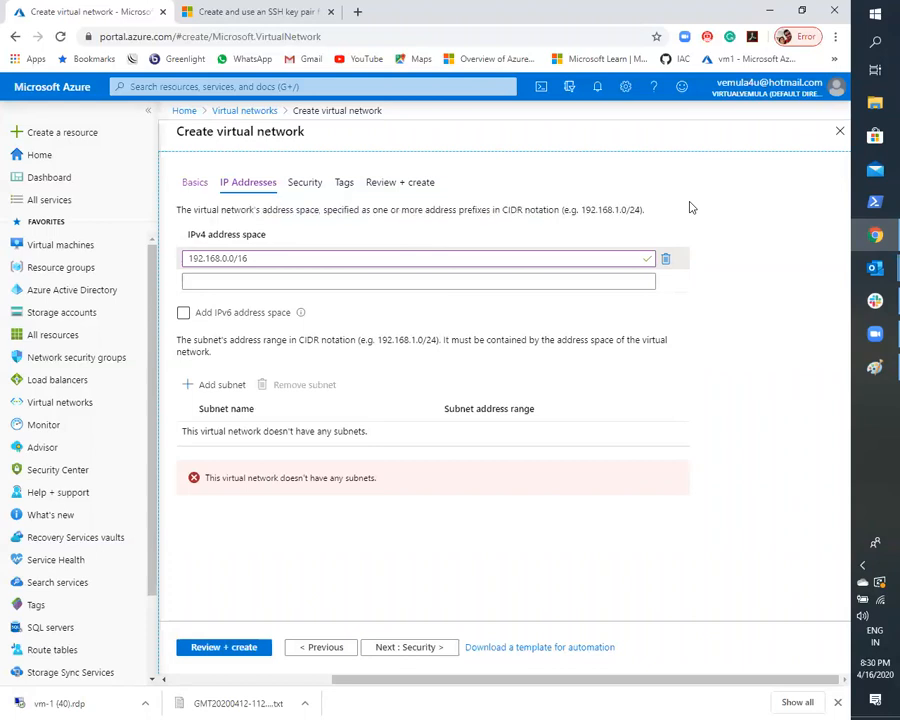
- Try a second IPv4 address space entry with 172..x.x.x, clear it, and delete that row
{"action": "left_click", "coordinate": [299, 284]}
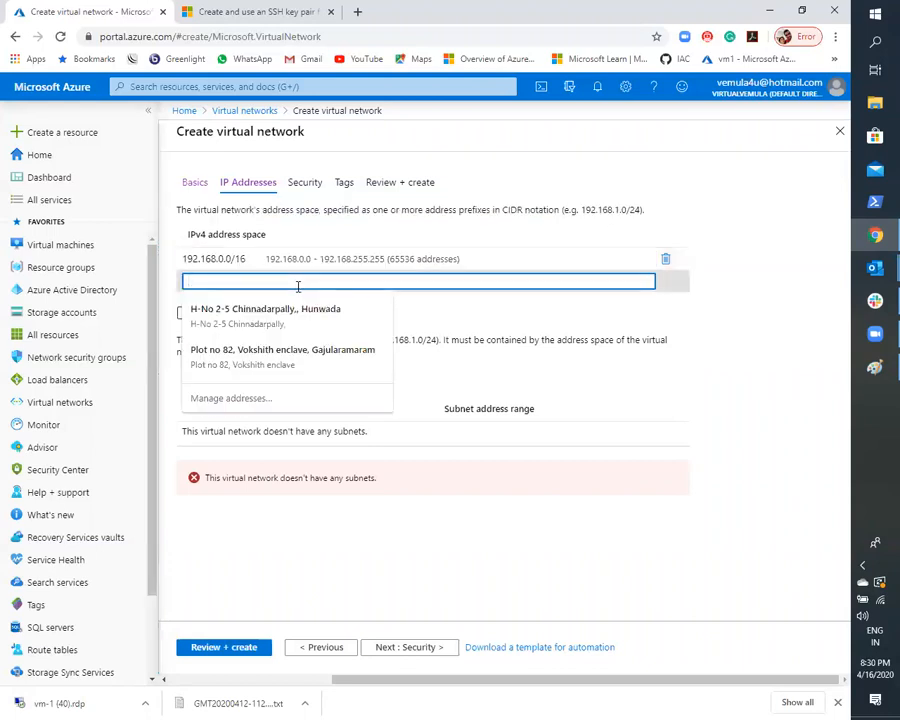
{"action": "type", "text": "10"}
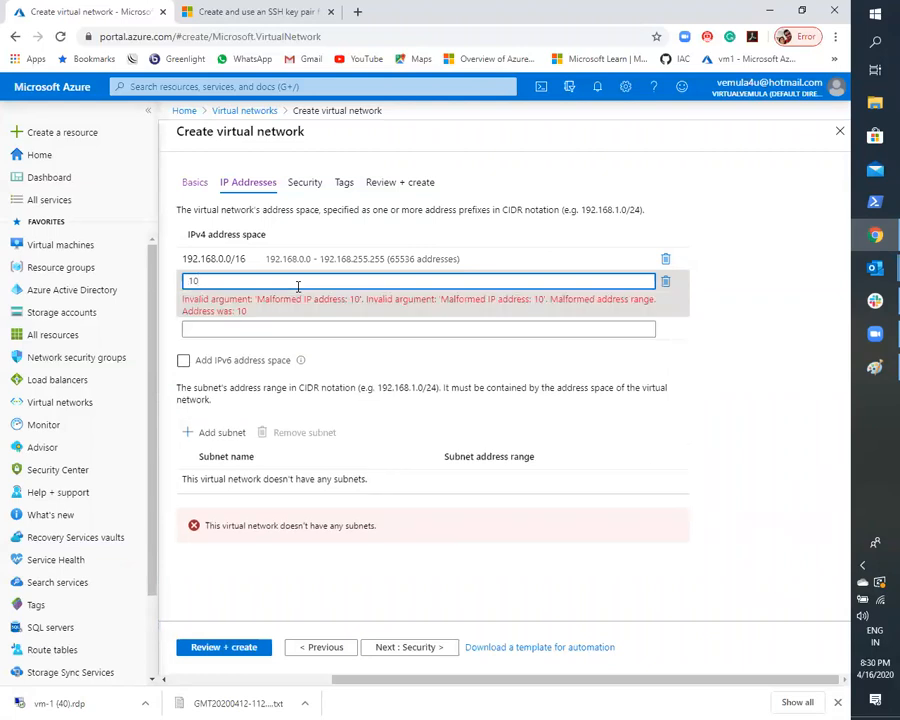
{"action": "type", "text": "72"}
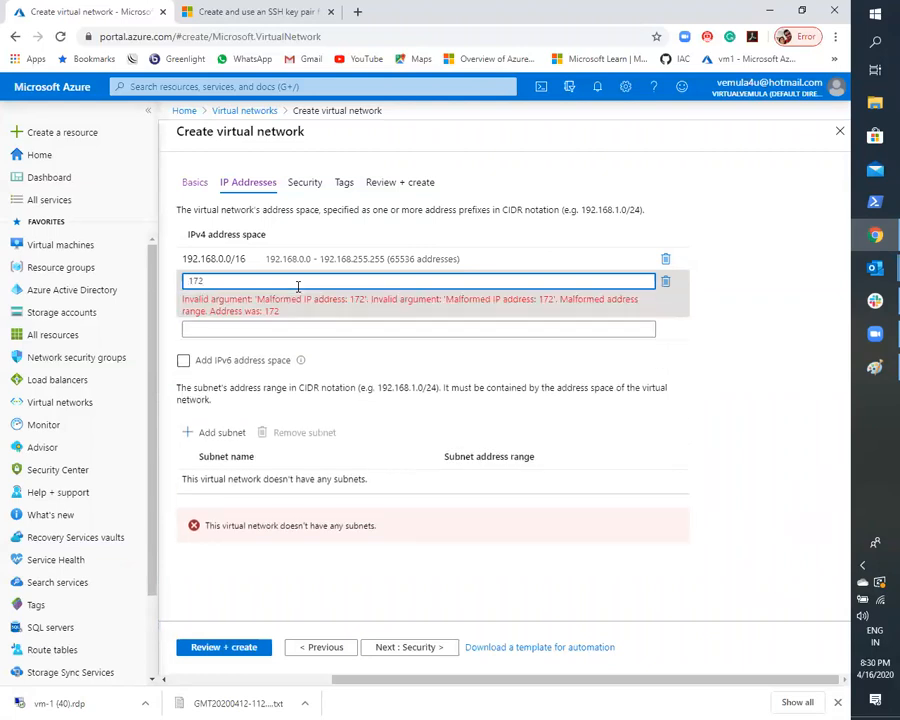
{"action": "type", "text": "..x.x.x"}
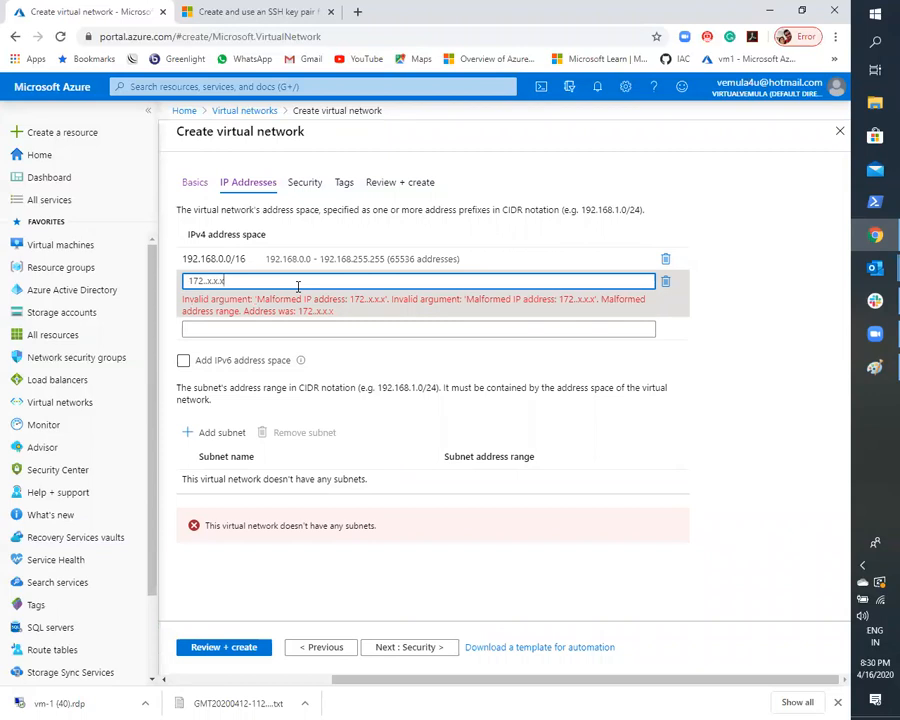
{"action": "key", "text": "BackSpace"}
{"action": "key", "text": "BackSpace"}
{"action": "key", "text": "BackSpace"}
{"action": "key", "text": "BackSpace"}
{"action": "key", "text": "BackSpace"}
{"action": "key", "text": "BackSpace"}
{"action": "key", "text": "BackSpace"}
{"action": "key", "text": "BackSpace"}
{"action": "key", "text": "BackSpace"}
{"action": "key", "text": "BackSpace"}
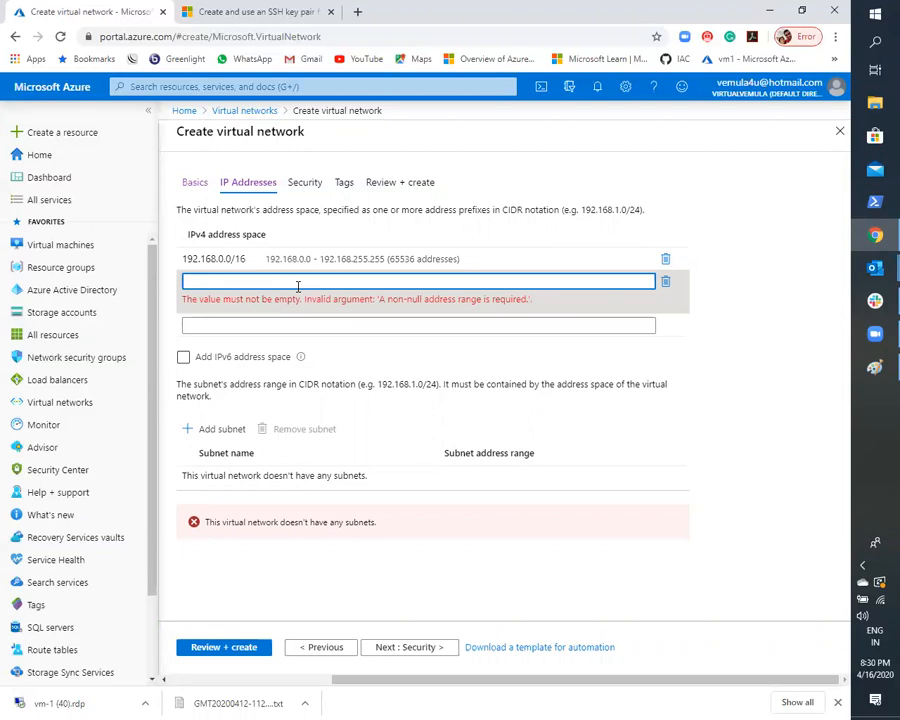
{"action": "left_click", "coordinate": [738, 358]}
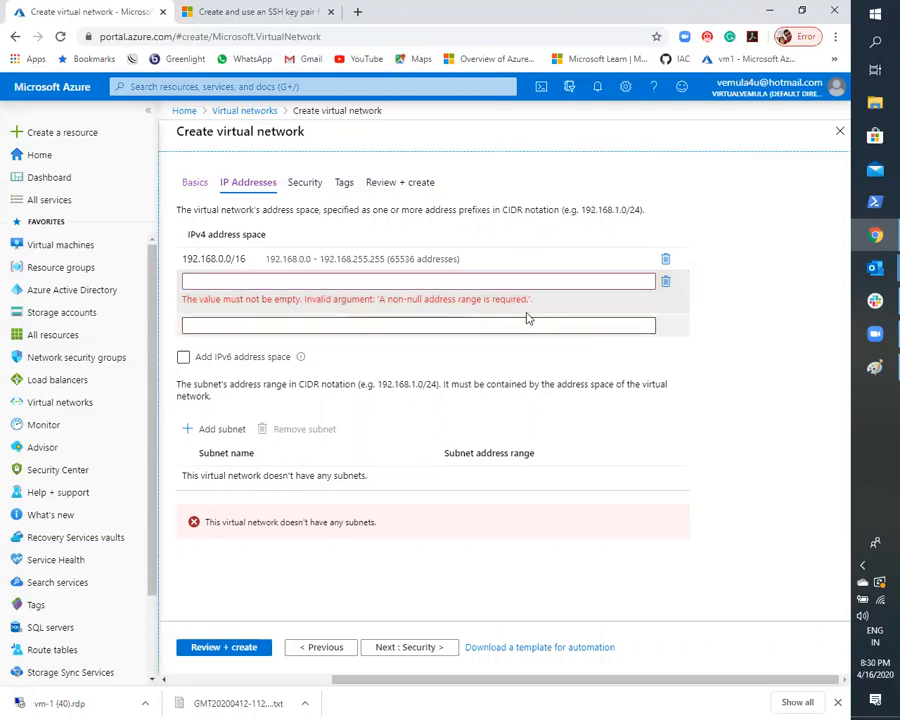
{"action": "left_click", "coordinate": [666, 281]}
{"action": "left_click", "coordinate": [790, 371]}
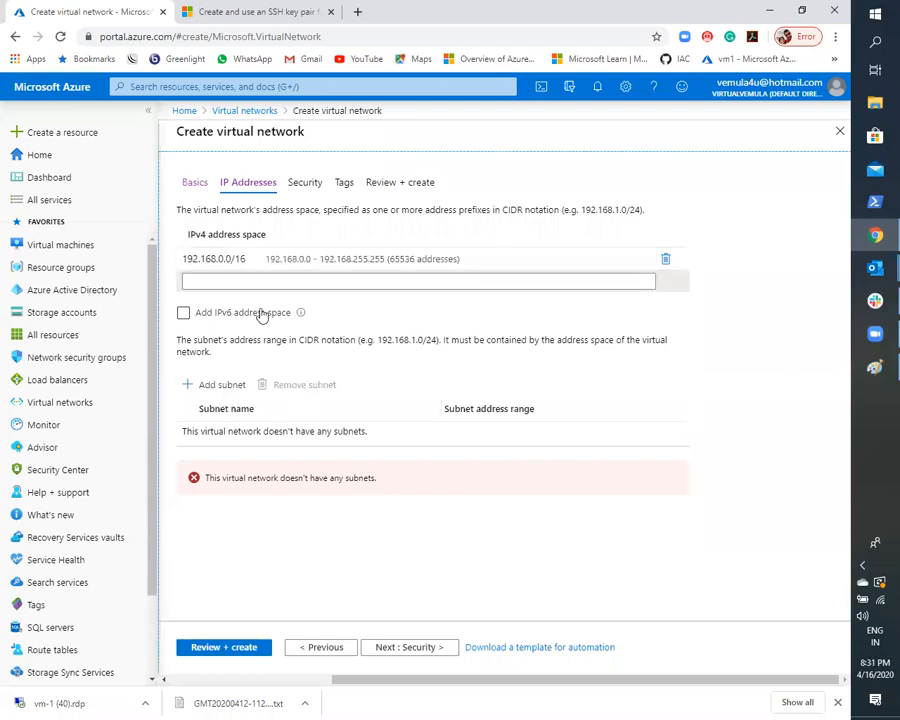
- Enable the IPv6 address space, disable it again, and highlight the note on the subnet's address range
{"action": "left_click", "coordinate": [299, 284]}
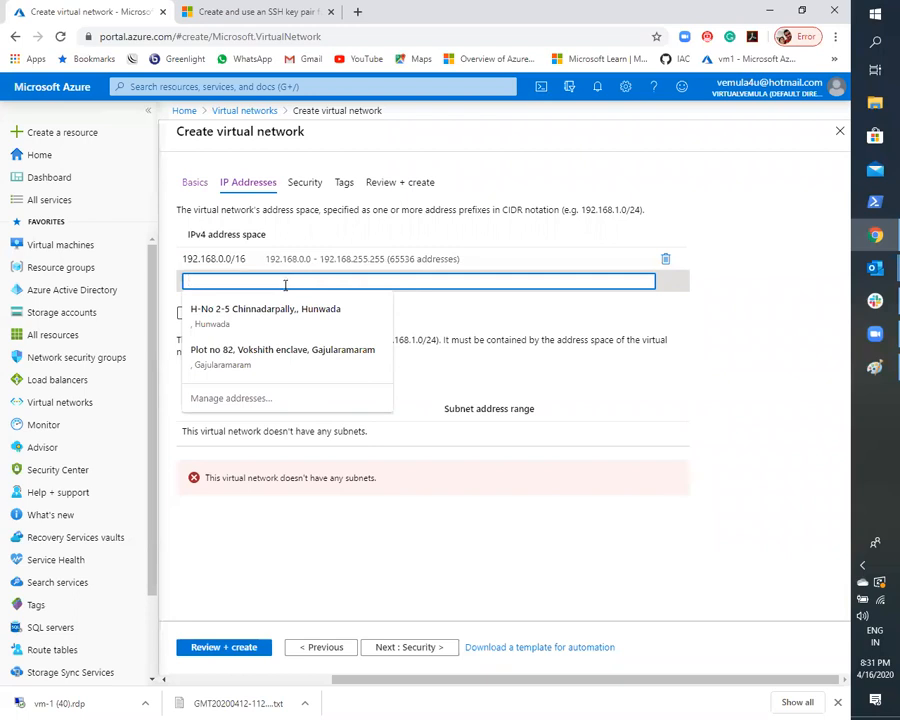
{"action": "left_click", "coordinate": [403, 565]}
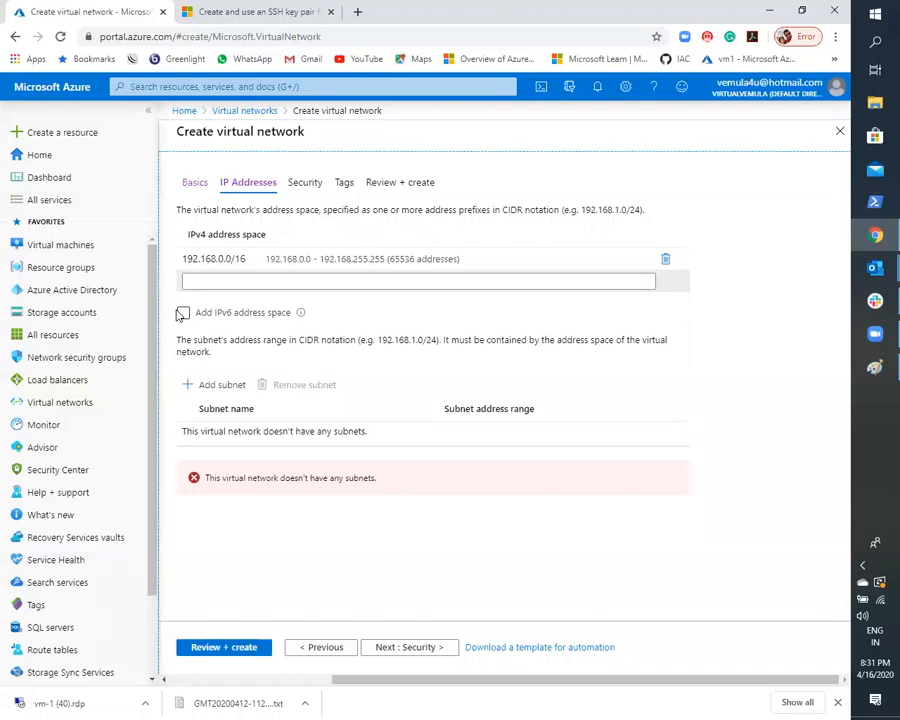
{"action": "left_click", "coordinate": [182, 313]}
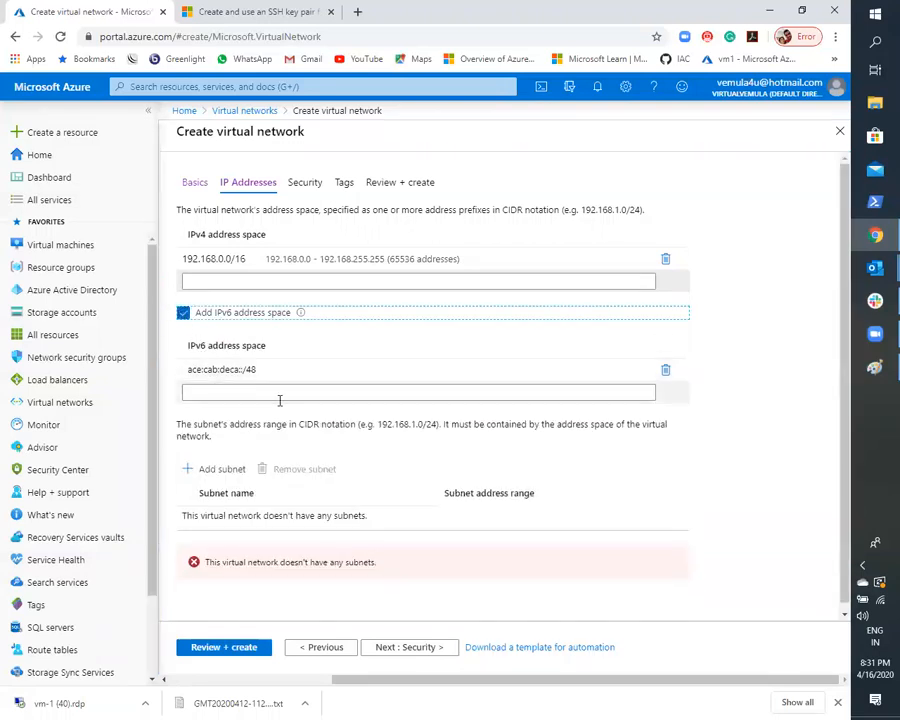
{"action": "left_click", "coordinate": [183, 313]}
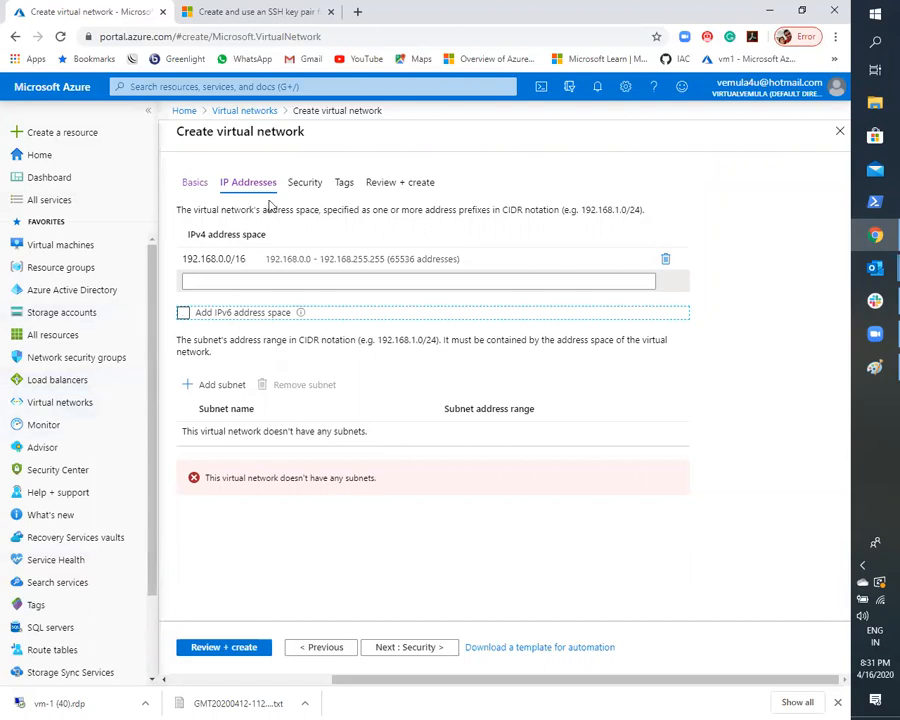
{"action": "triple_click", "coordinate": [175, 345]}
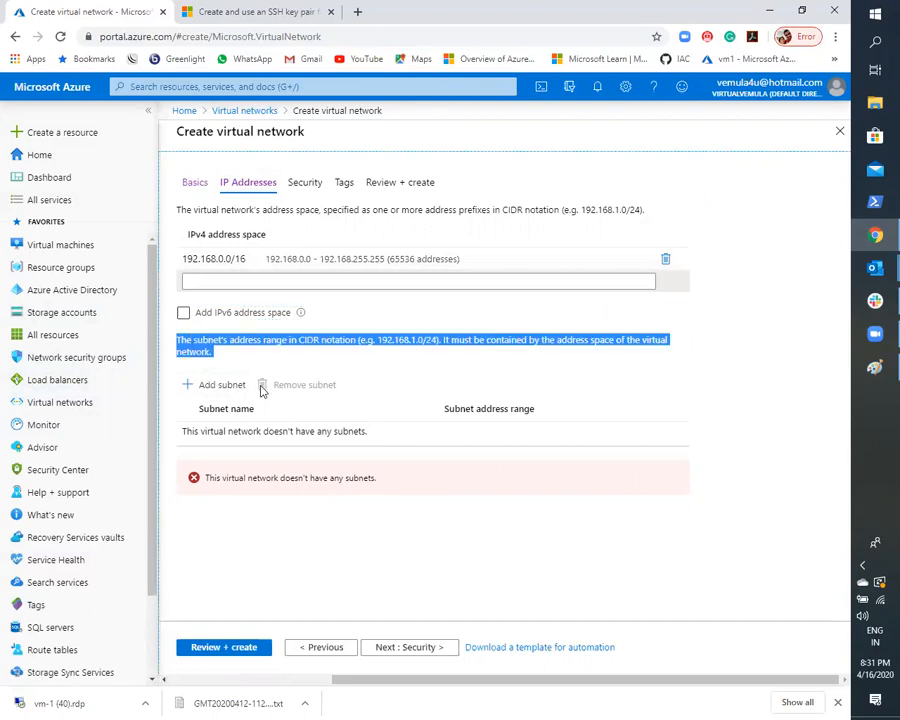
- Clear the text highlight, consult the virtual network and subnet diagram in Paint, and return to the Azure portal
{"action": "left_click", "coordinate": [562, 547]}
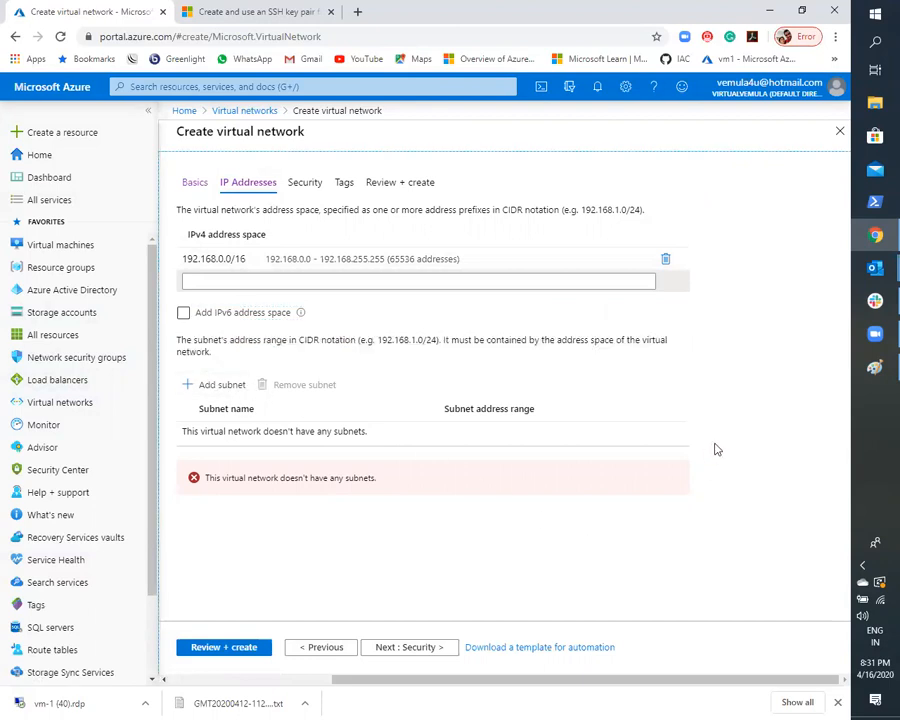
{"action": "left_click", "coordinate": [875, 367]}
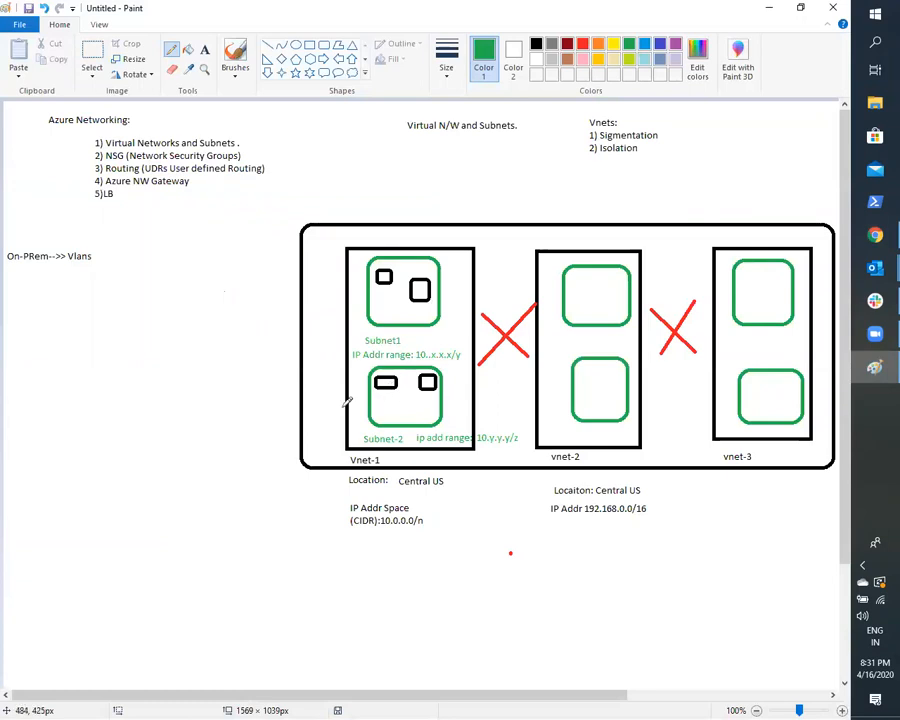
{"action": "left_click", "coordinate": [766, 8]}
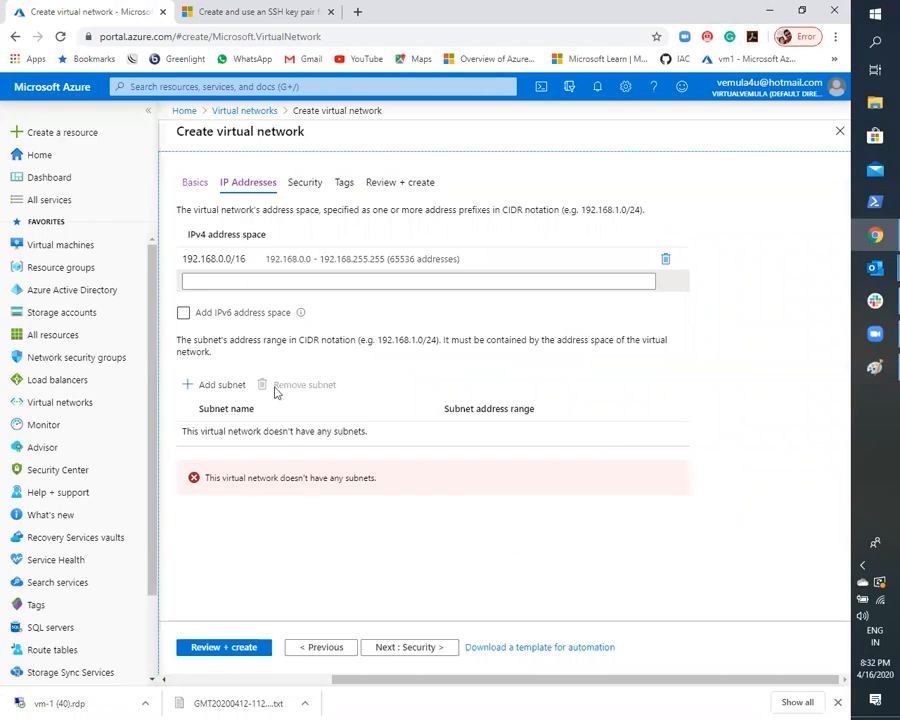
- Start a new subnet for the virtual network and name it Subnet-1
{"action": "left_click", "coordinate": [224, 387]}
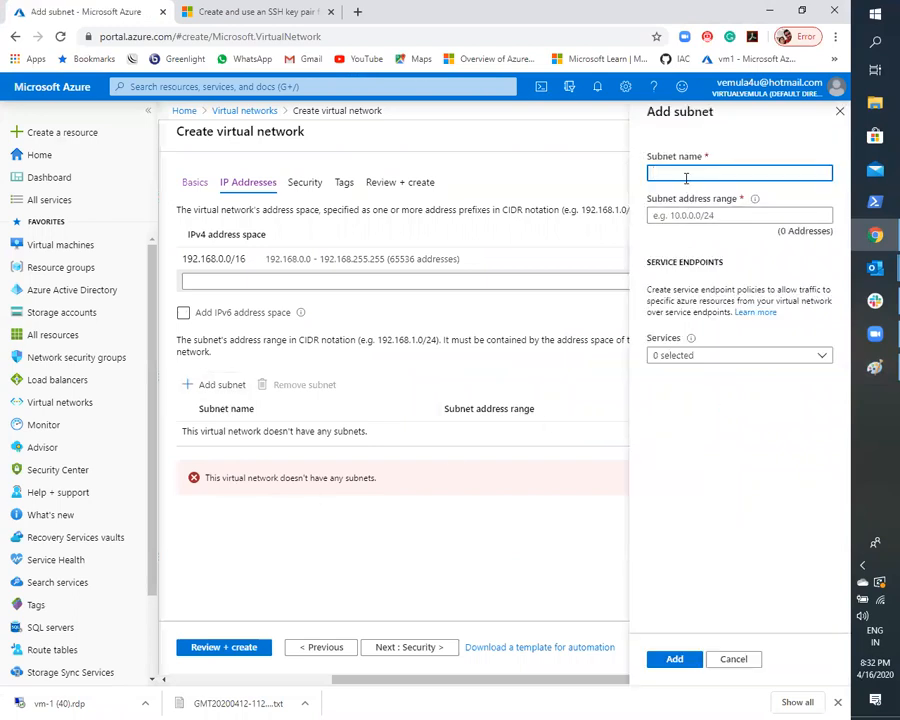
{"action": "type", "text": "Subnet-1"}
{"action": "left_click", "coordinate": [741, 441]}
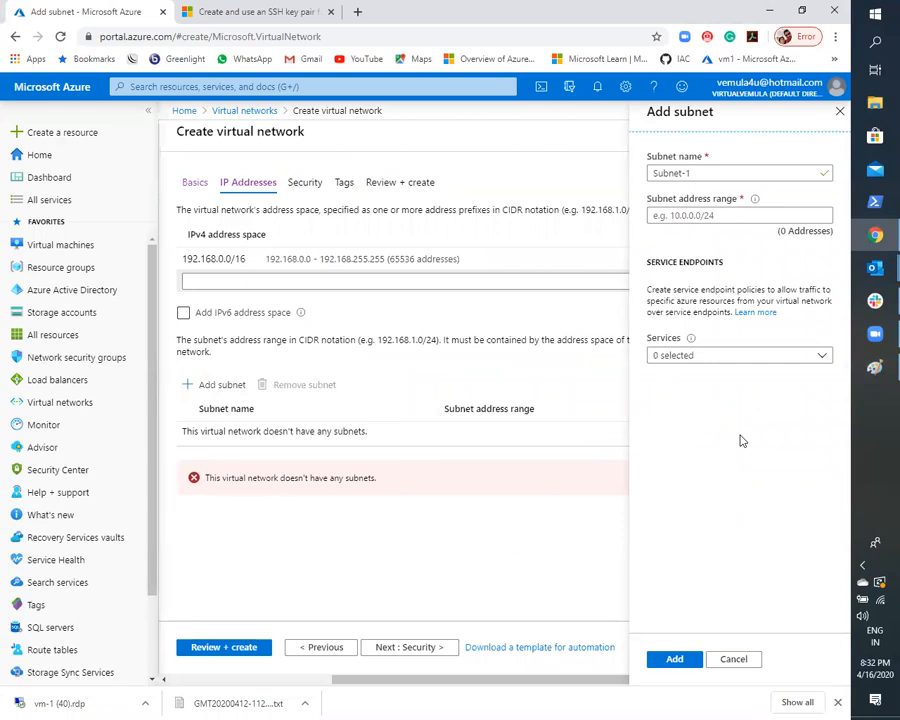
- Try 10.0.0.0/24 as the address range of Subnet-1
{"action": "left_click", "coordinate": [668, 222]}
{"action": "left_click", "coordinate": [668, 222]}
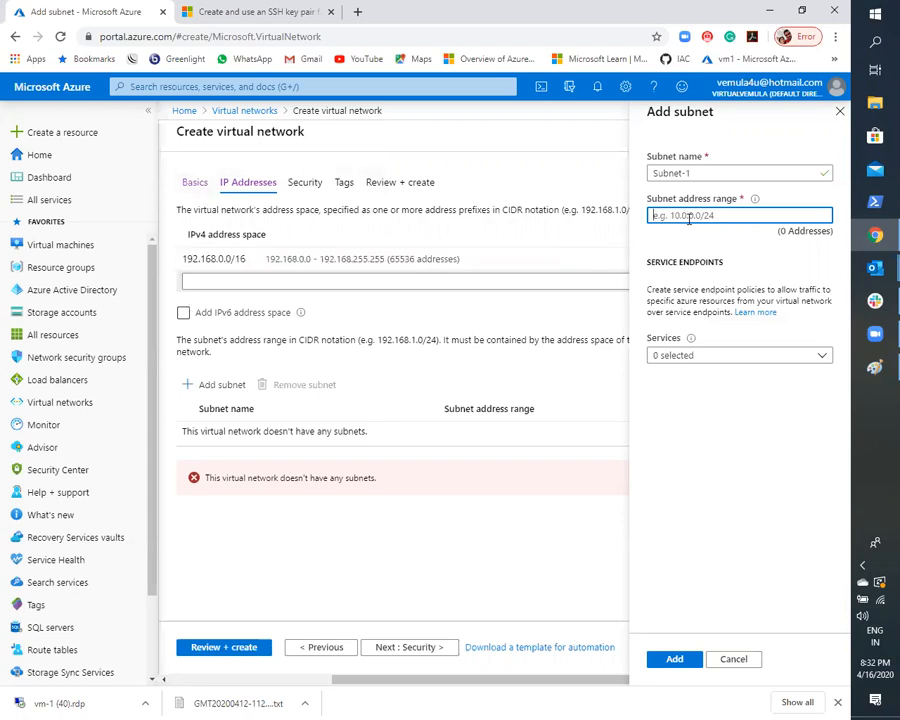
{"action": "type", "text": "10.0.0.0"}
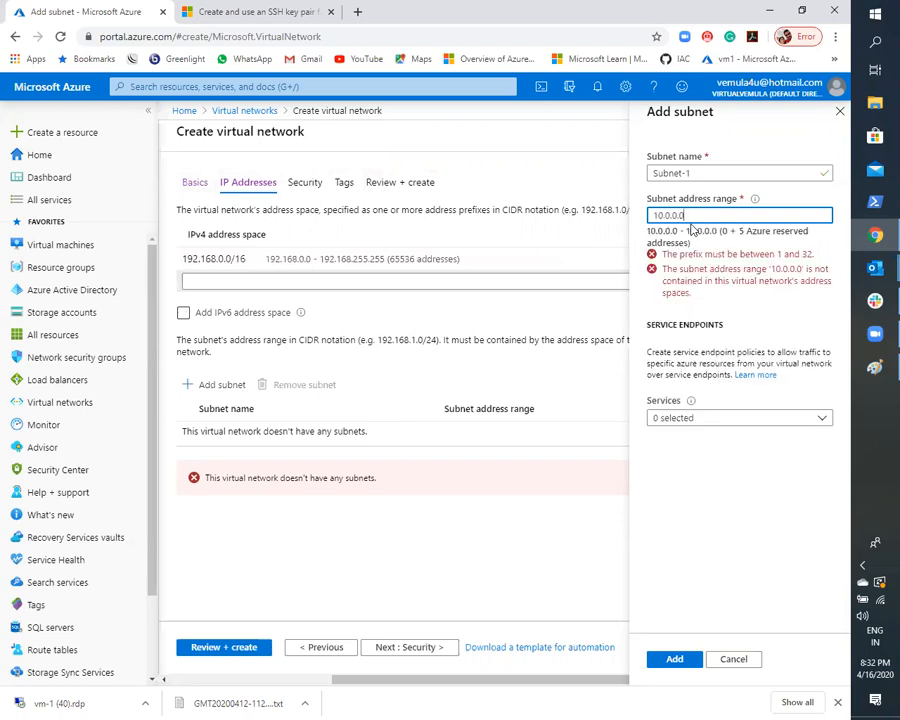
{"action": "type", "text": "/12"}
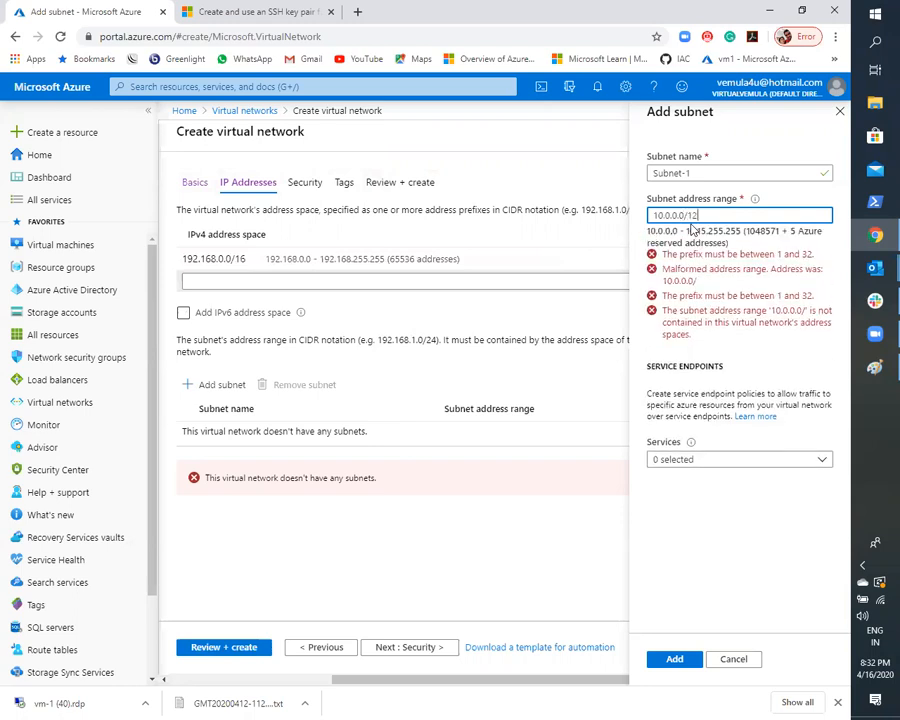
{"action": "key", "text": "BackSpace"}
{"action": "key", "text": "BackSpace"}
{"action": "type", "text": "24"}
{"action": "left_click", "coordinate": [716, 463]}
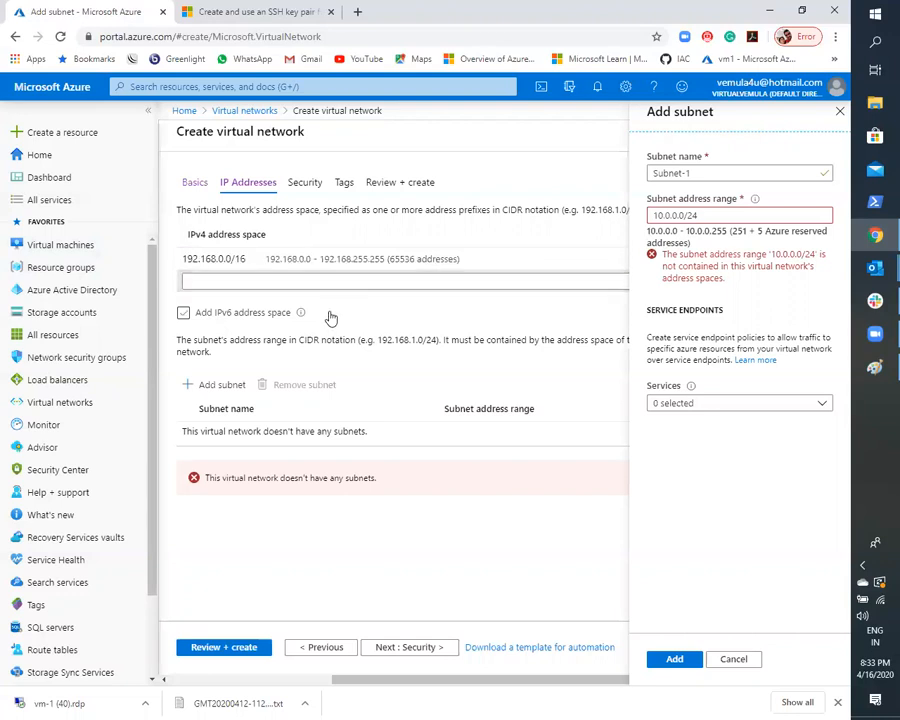
- Set the address range of Subnet-1 to 192.168.0.0/24 and add the subnet to the virtual network
{"action": "triple_click", "coordinate": [697, 216]}
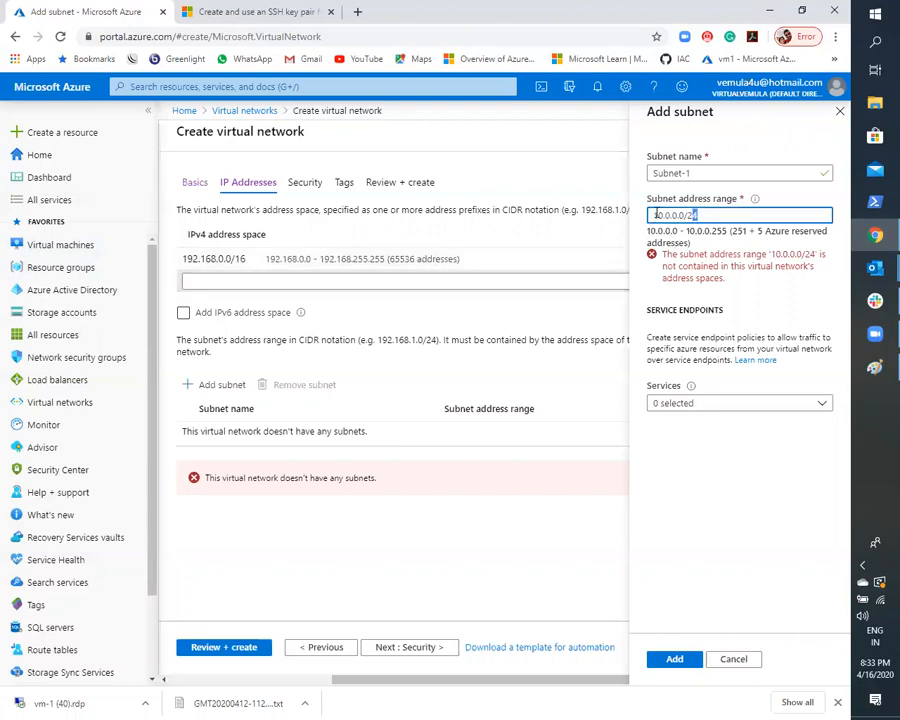
{"action": "key", "text": "BackSpace"}
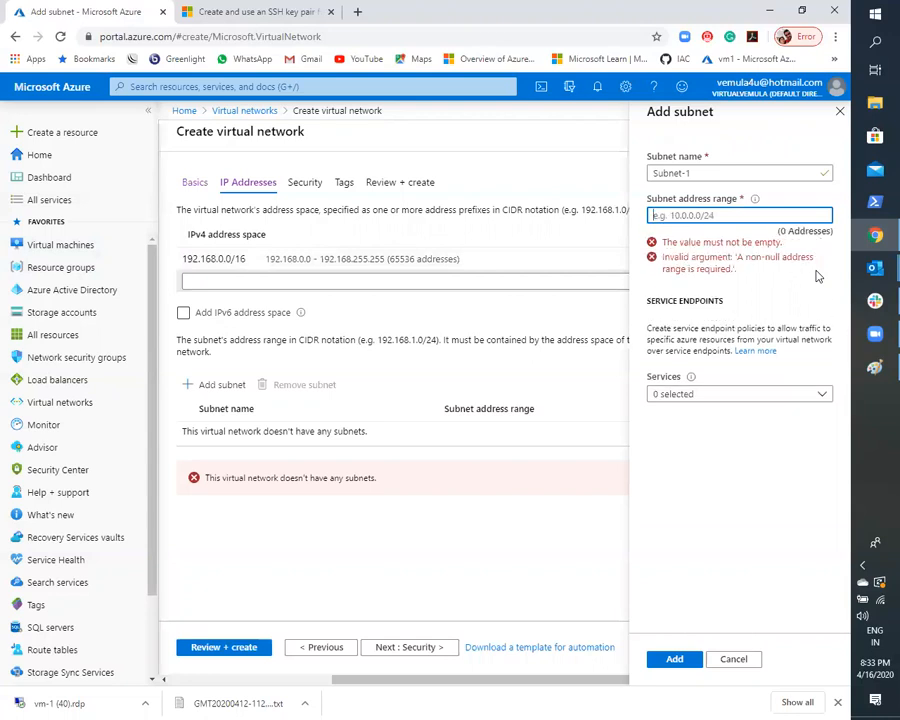
{"action": "type", "text": "192.168.0.0/24"}
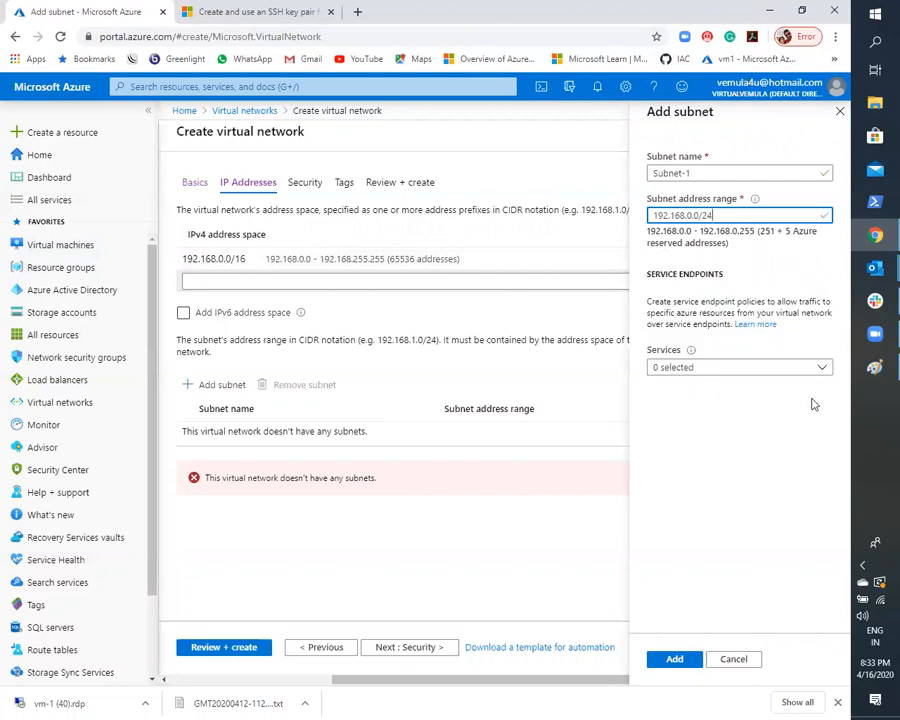
{"action": "left_click", "coordinate": [792, 449]}
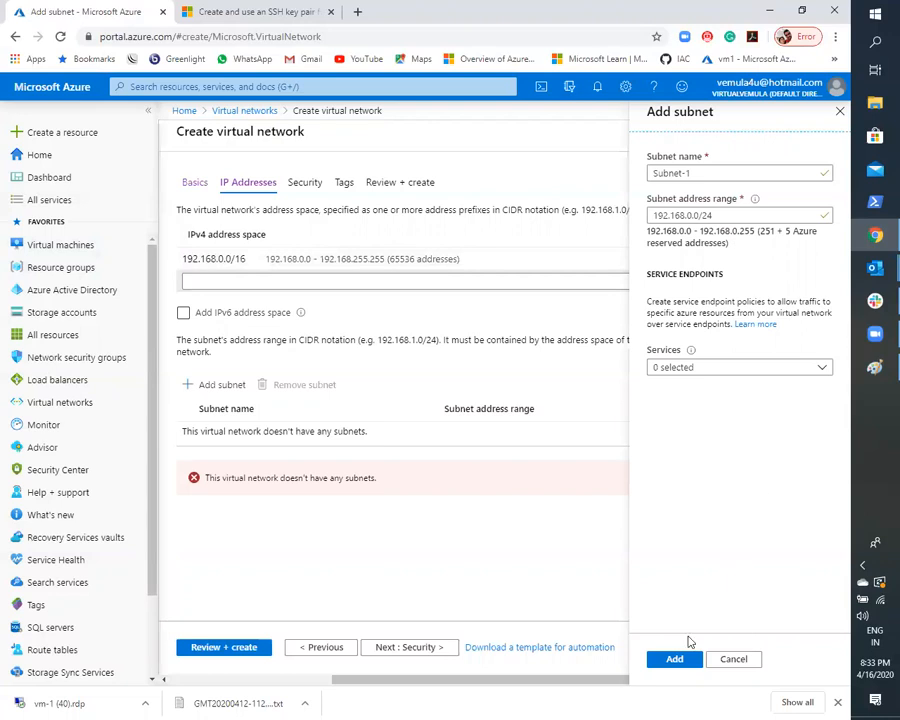
{"action": "left_click", "coordinate": [677, 658]}
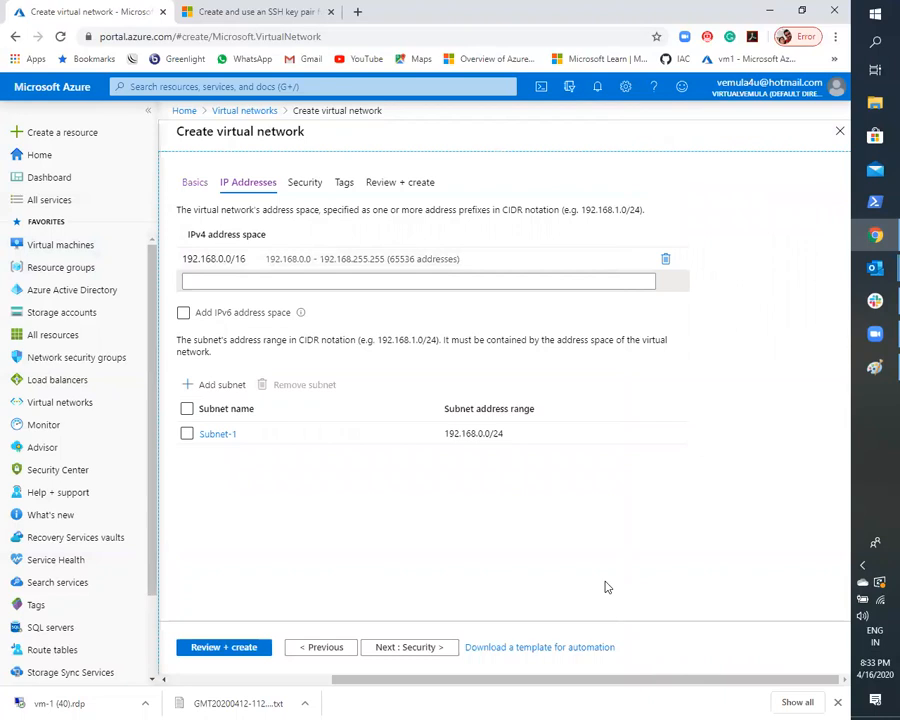
- Open a blank form for another subnet, cancel it, and proceed to the virtual network's security settings
{"action": "left_click", "coordinate": [211, 389]}
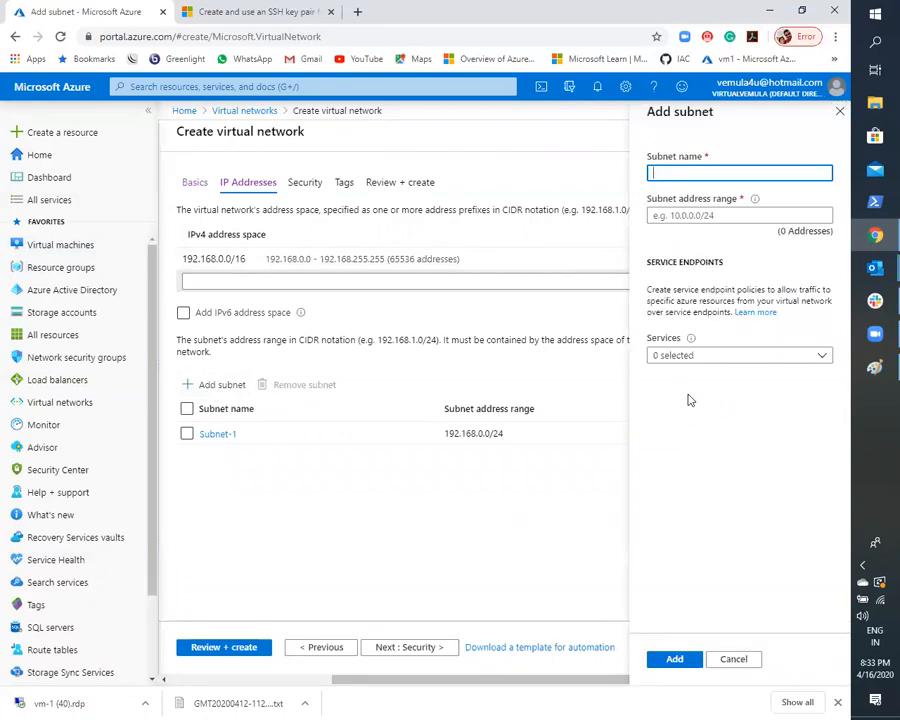
{"action": "left_click", "coordinate": [733, 659]}
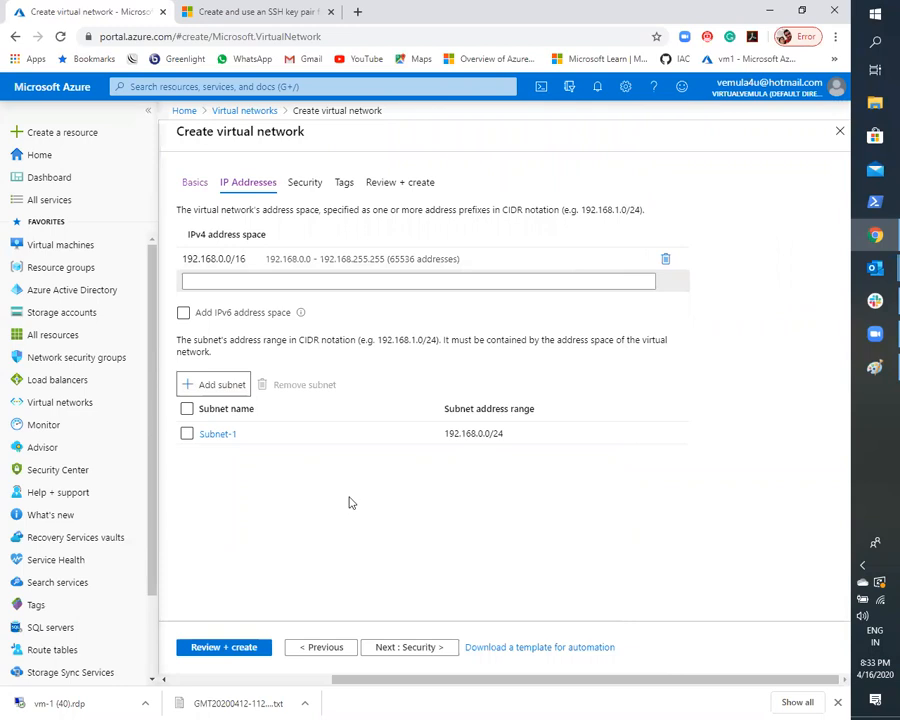
{"action": "left_click", "coordinate": [429, 646]}
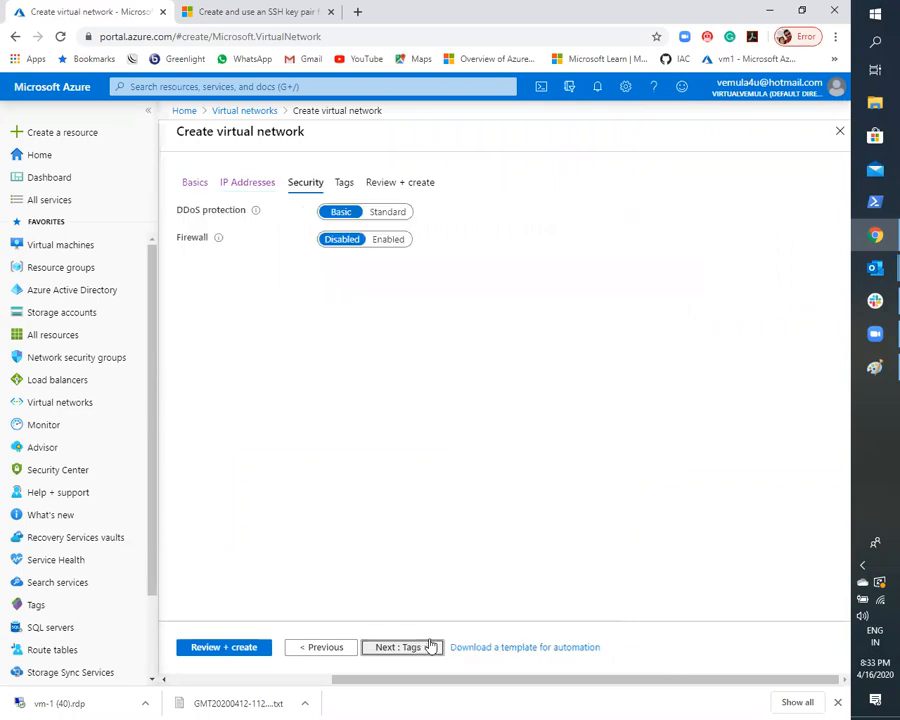
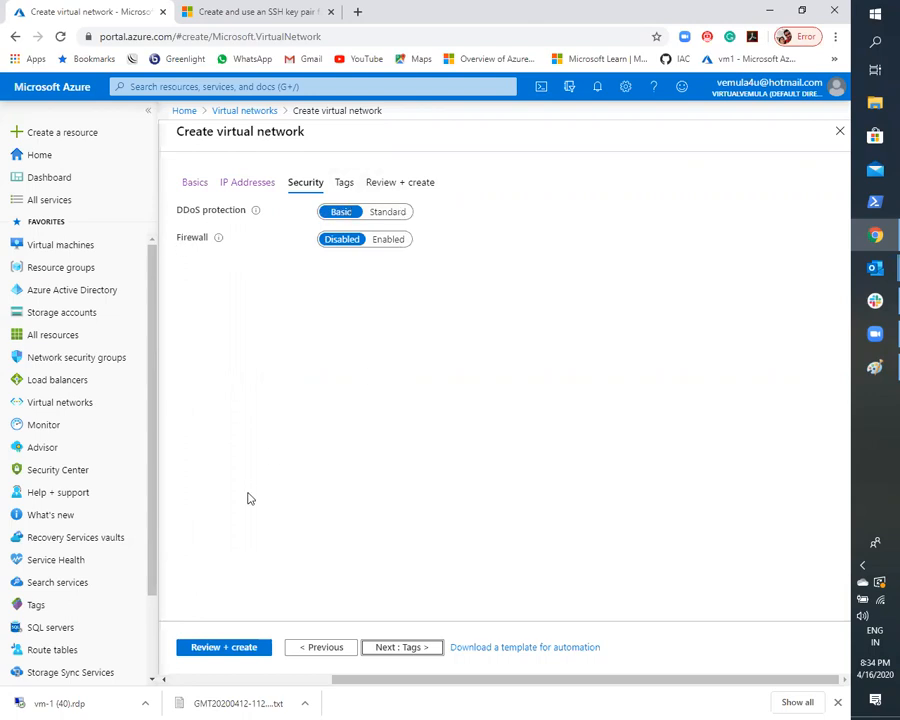
- Proceed to the virtual network's tags and add a tag named Prod with the value Web
{"action": "left_click", "coordinate": [366, 648]}
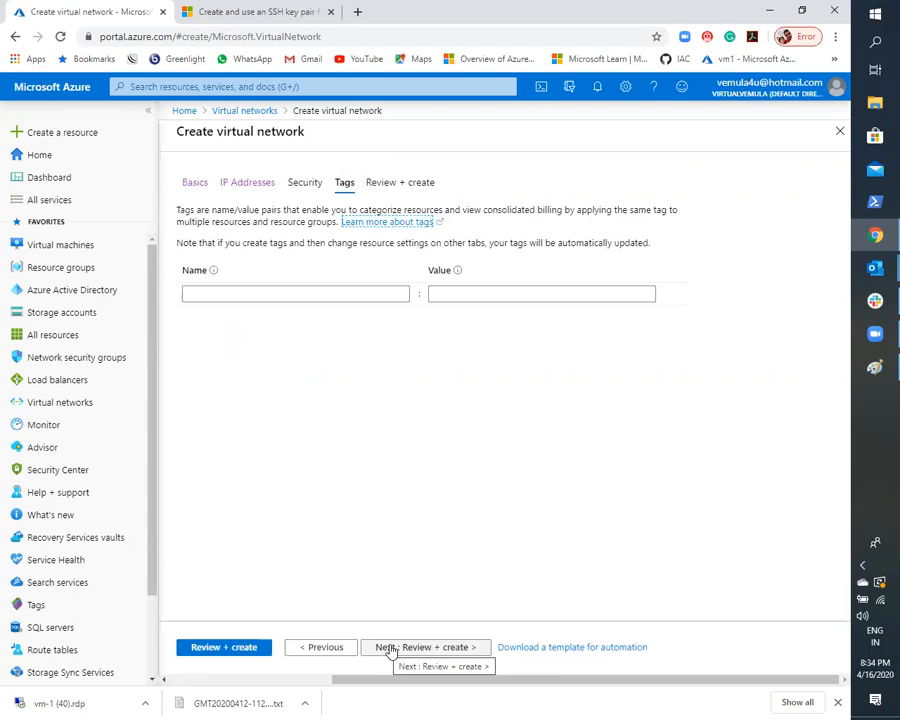
{"action": "left_click", "coordinate": [327, 292]}
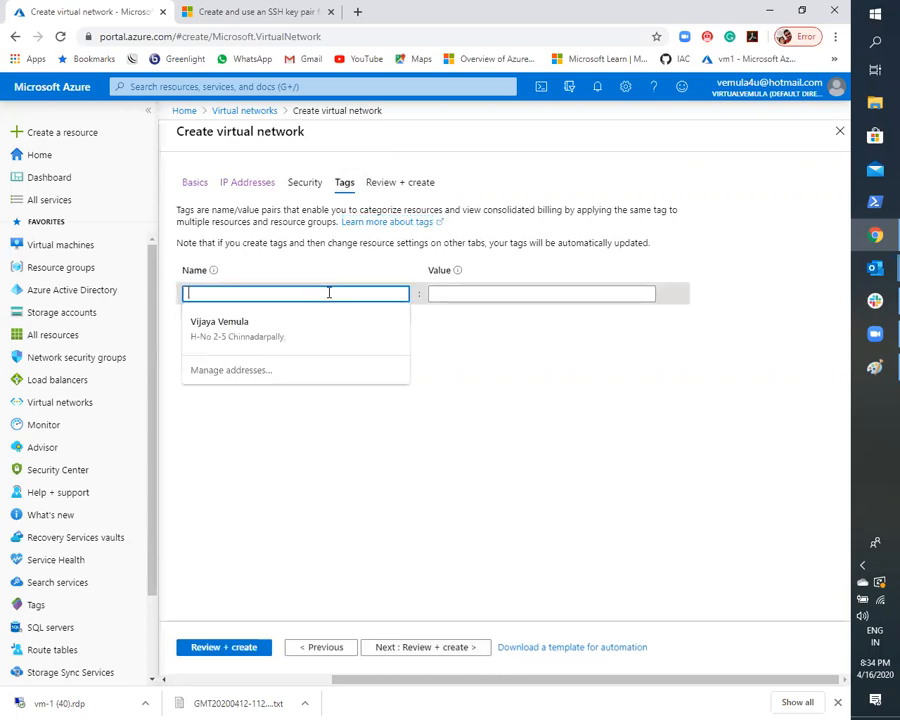
{"action": "left_click", "coordinate": [462, 288]}
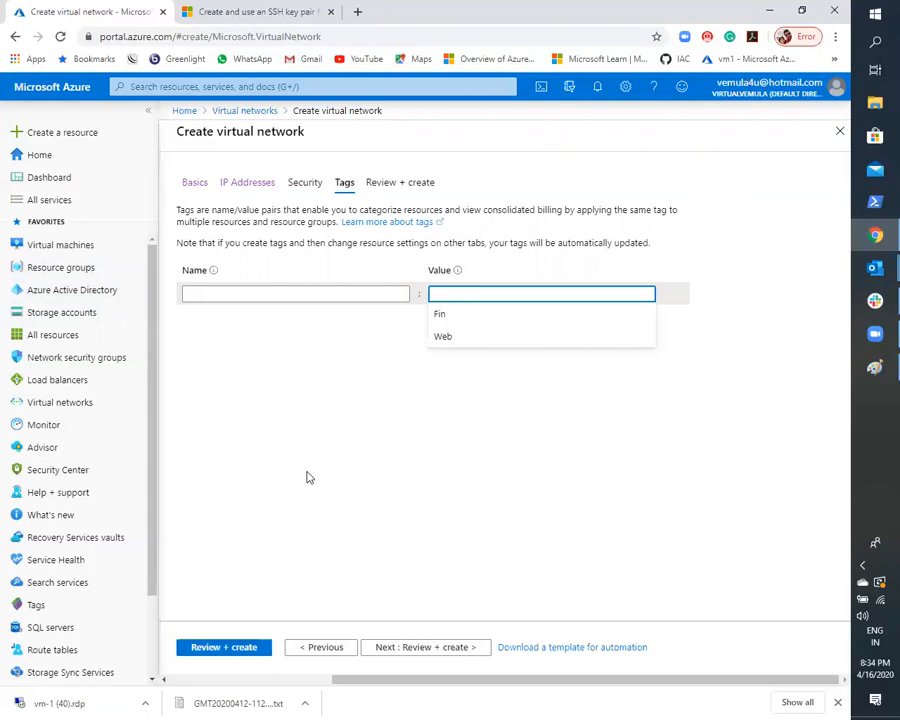
{"action": "left_click", "coordinate": [244, 288]}
{"action": "type", "text": "Prod"}
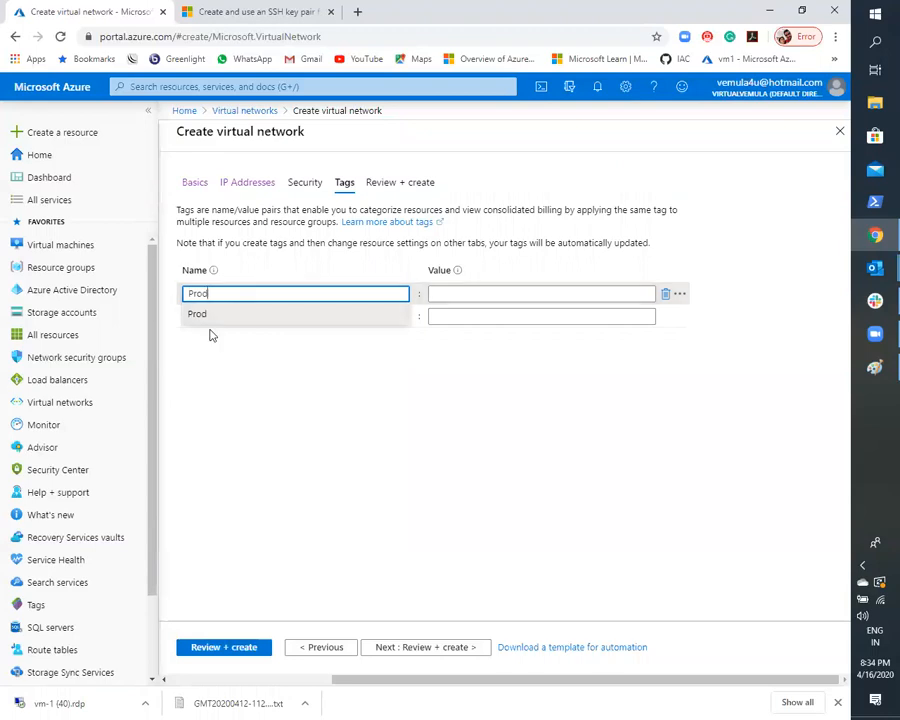
{"action": "left_click", "coordinate": [243, 313]}
{"action": "left_click", "coordinate": [497, 295]}
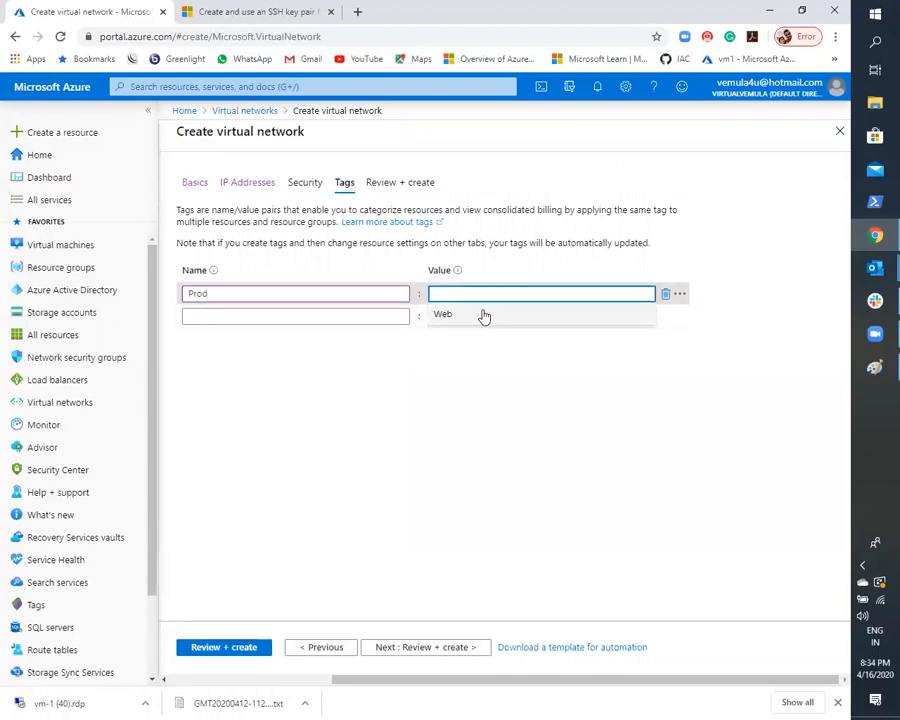
{"action": "left_click", "coordinate": [482, 313]}
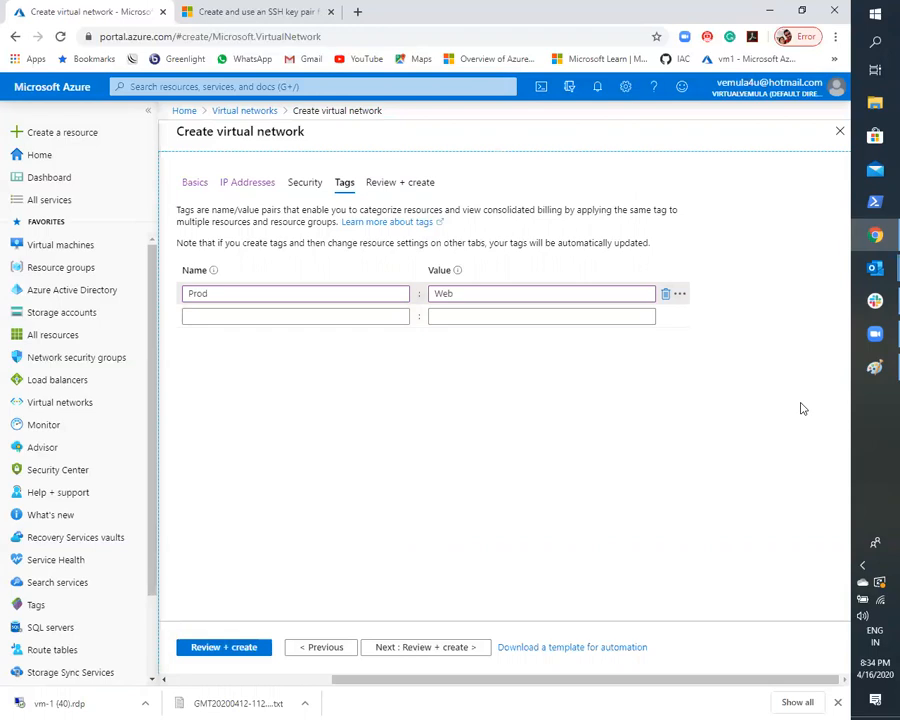
- Add a second tag named App with the value HR to the virtual network
{"action": "left_click", "coordinate": [314, 316]}
{"action": "type", "text": "App"}
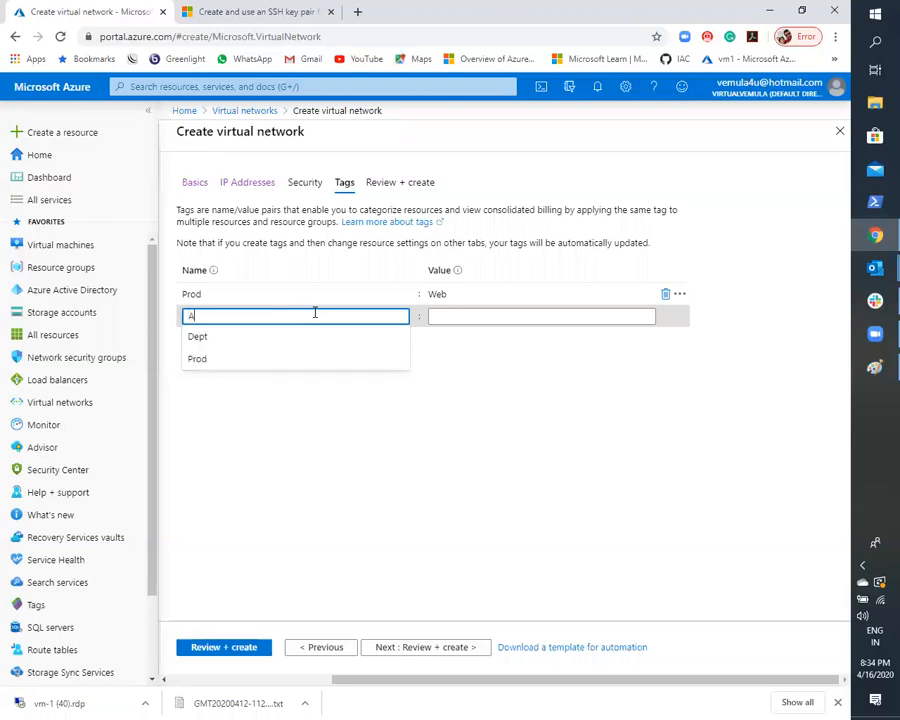
{"action": "left_click", "coordinate": [446, 315]}
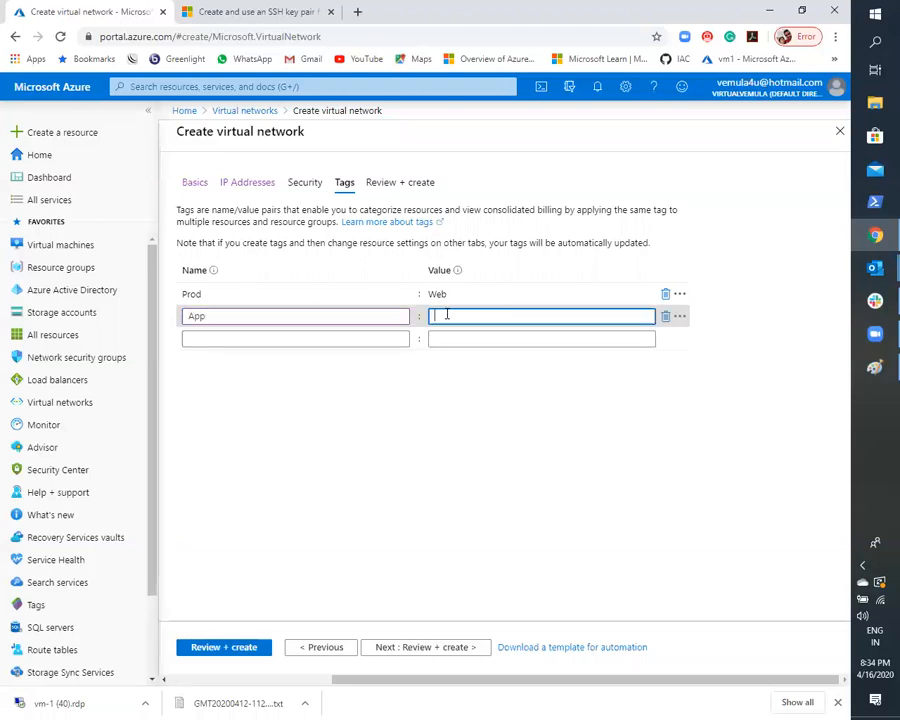
{"action": "type", "text": "HR"}
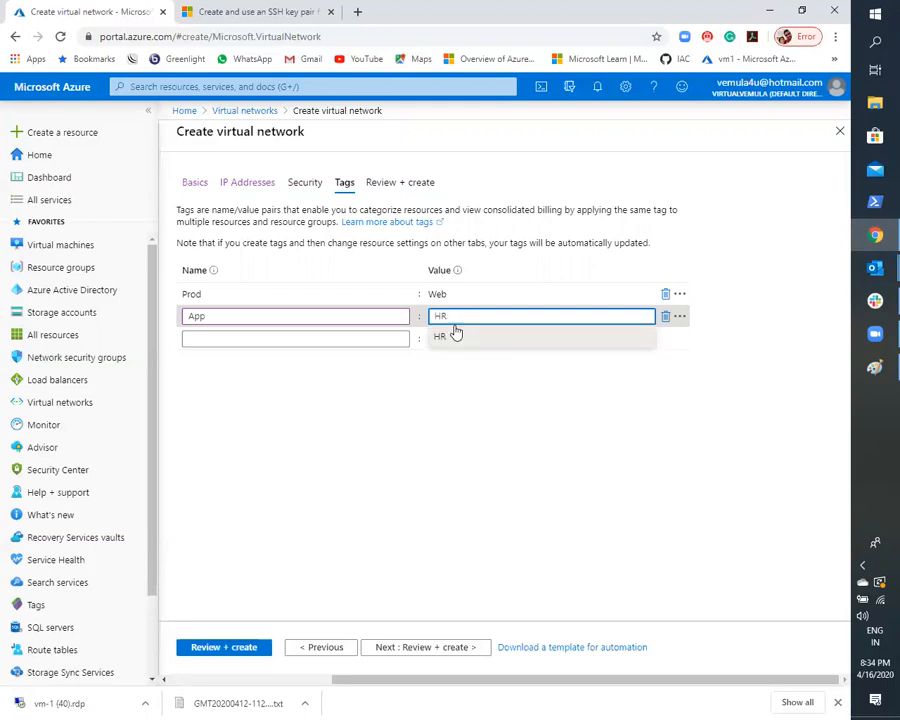
{"action": "left_click", "coordinate": [452, 336]}
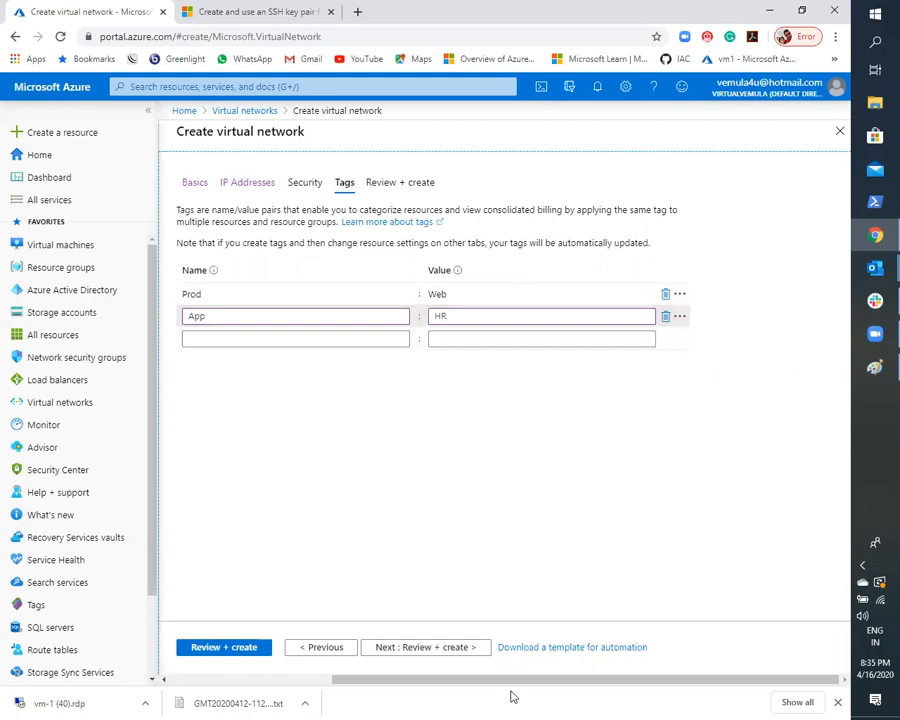
- Validate and create the virtual network, and open vnet-1 from the list of virtual networks
{"action": "left_click", "coordinate": [454, 647]}
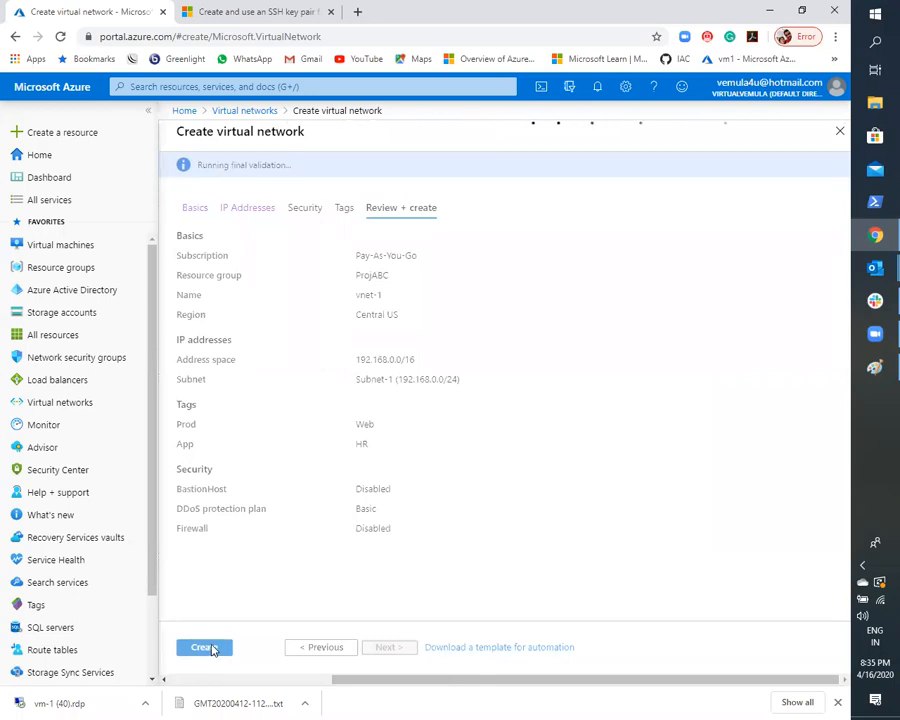
{"action": "left_click", "coordinate": [204, 648]}
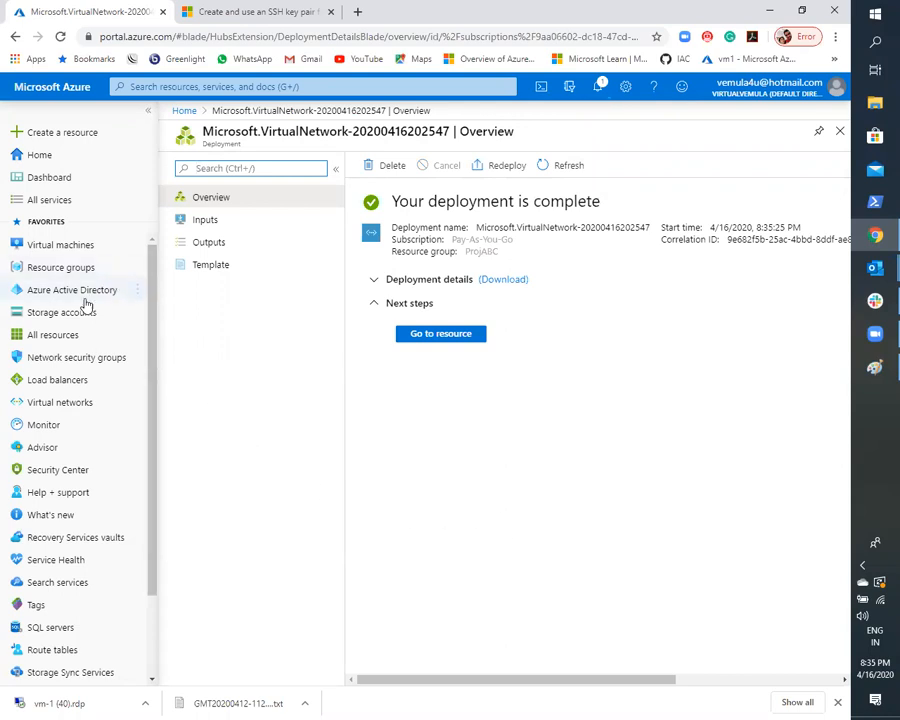
{"action": "left_click", "coordinate": [211, 86]}
{"action": "type", "text": "v"}
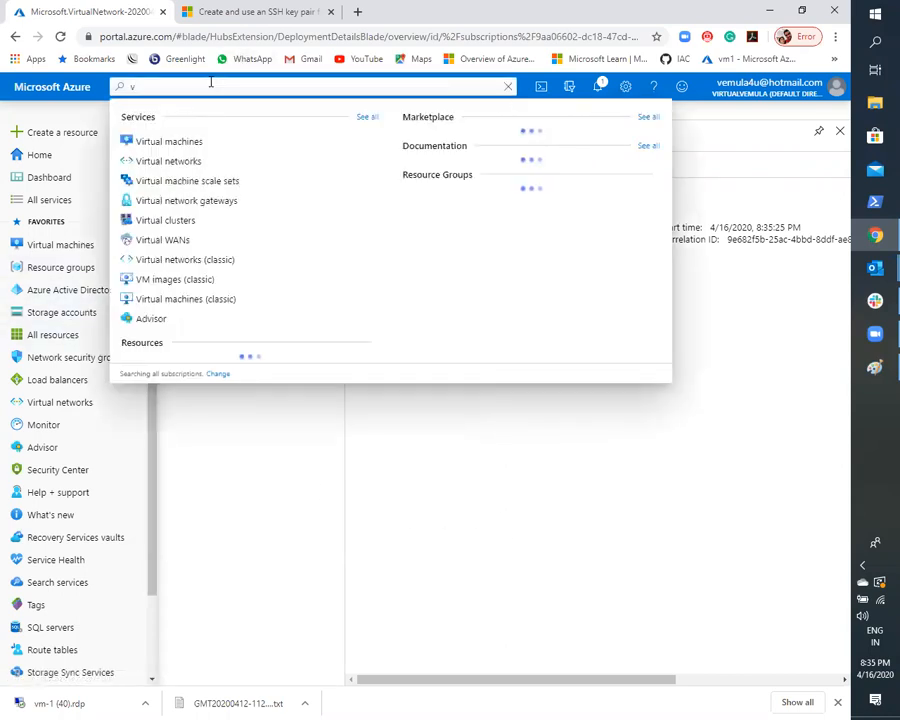
{"action": "left_click", "coordinate": [168, 160]}
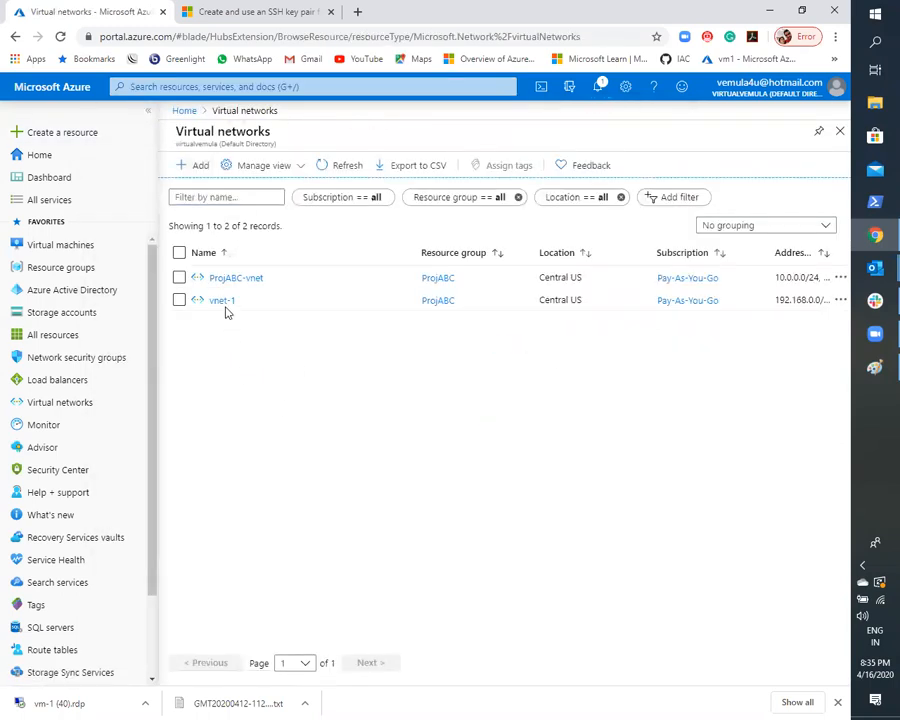
{"action": "left_click", "coordinate": [218, 302]}
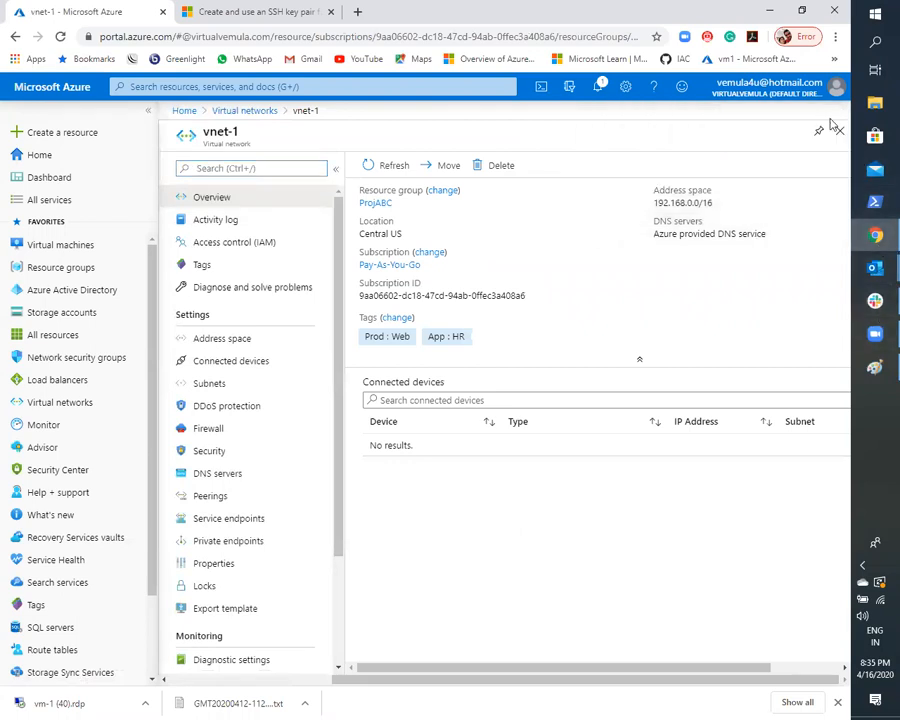
- Examine the address space and DNS servers in the overview of vnet-1
{"action": "left_click", "coordinate": [658, 203]}
{"action": "left_click_drag", "start_coordinate": [658, 203], "coordinate": [710, 204]}
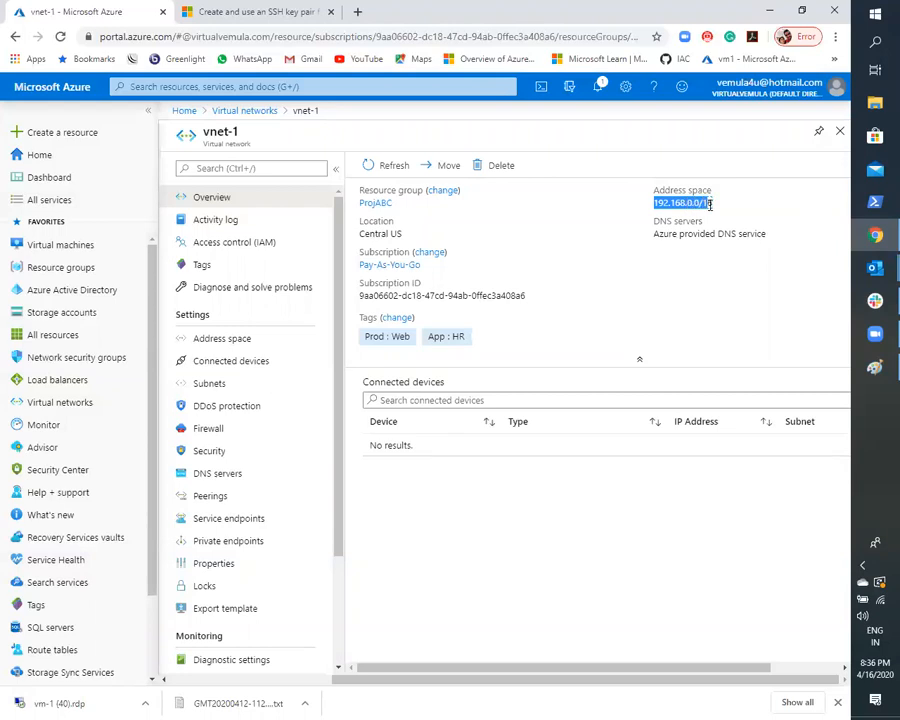
{"action": "left_click", "coordinate": [662, 235]}
{"action": "left_click_drag", "start_coordinate": [653, 222], "coordinate": [705, 220]}
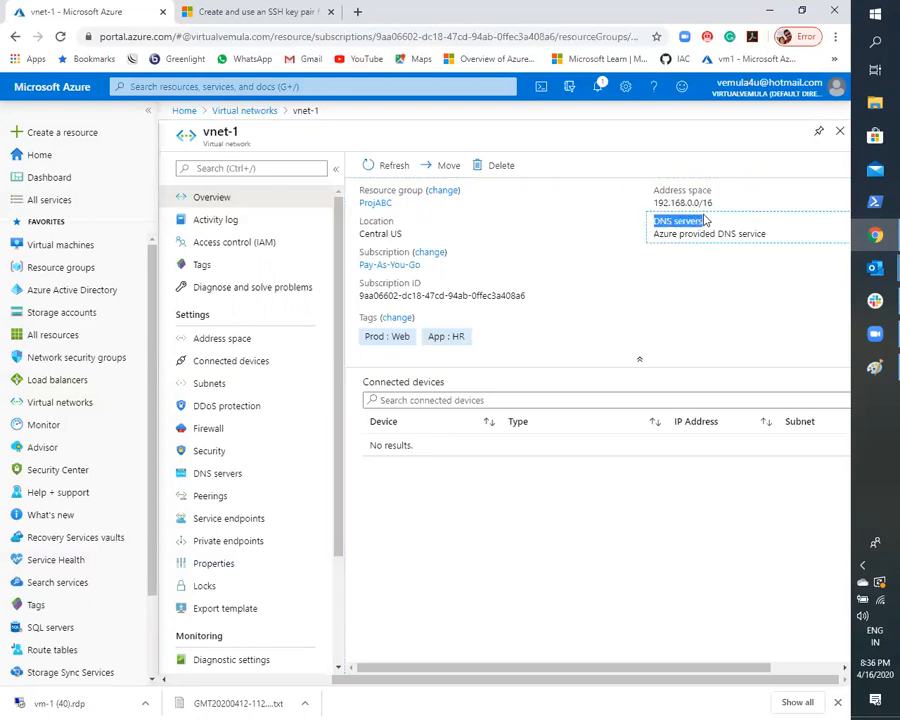
{"action": "left_click", "coordinate": [678, 288]}
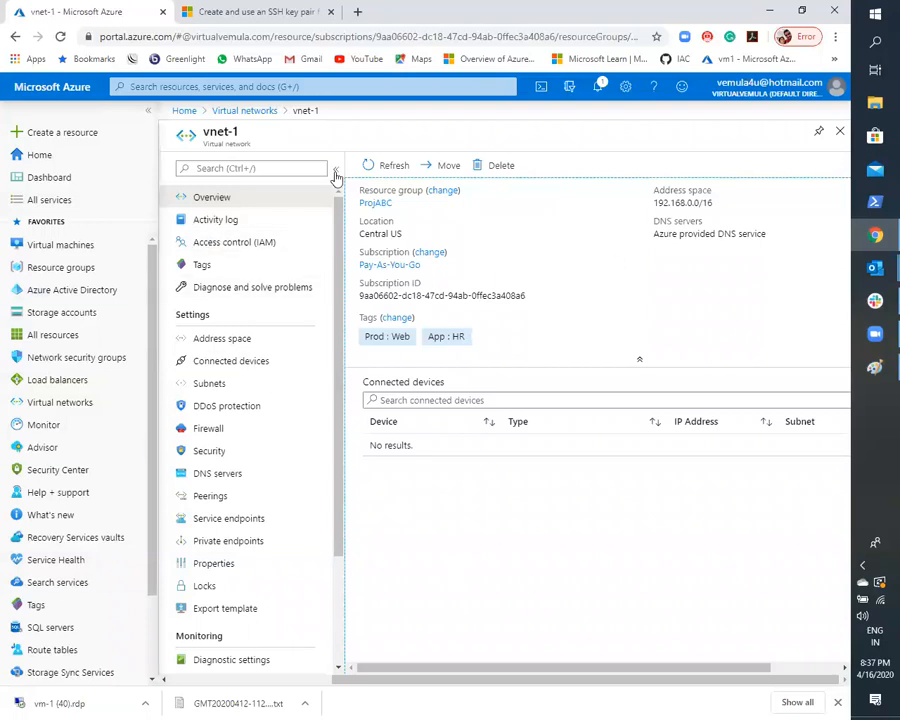
- Add the additional address range 172.13.0.0/16 to the address space of vnet-1 and save it
{"action": "left_click", "coordinate": [210, 340]}
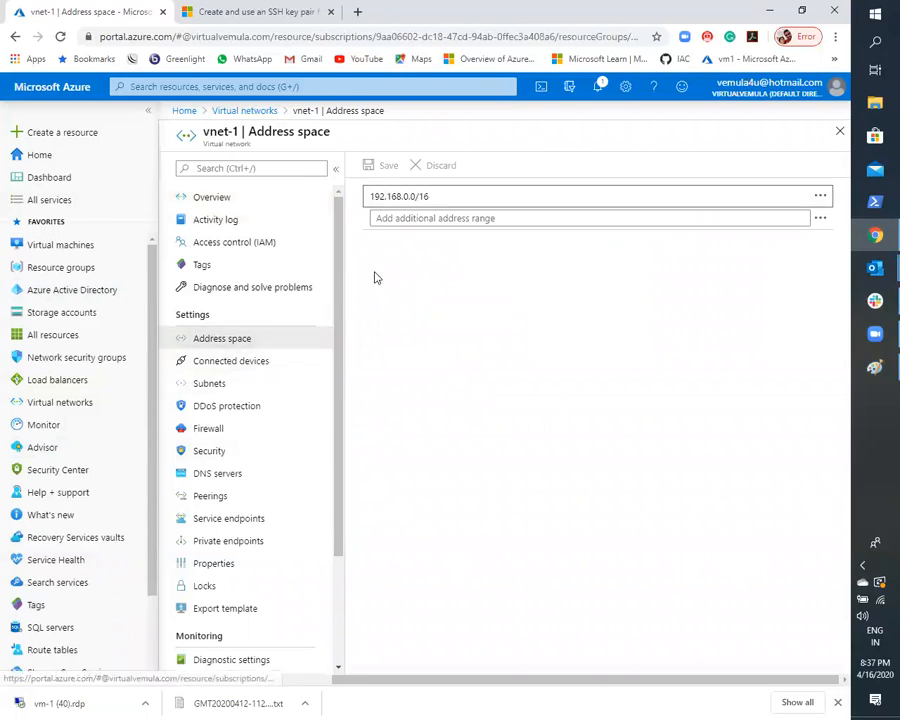
{"action": "left_click", "coordinate": [405, 219]}
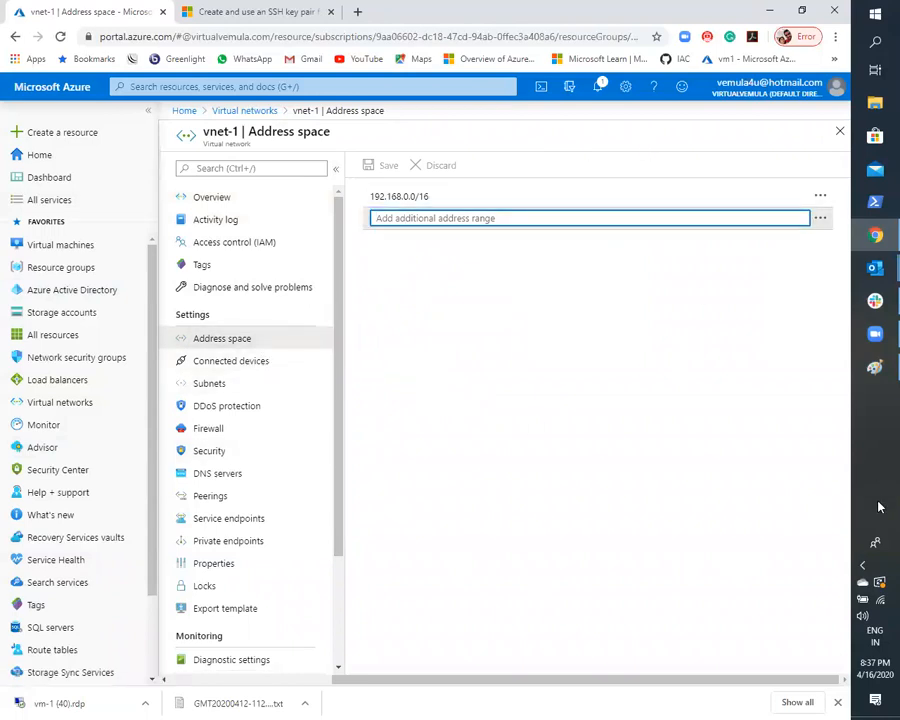
{"action": "type", "text": "172.13.0.0"}
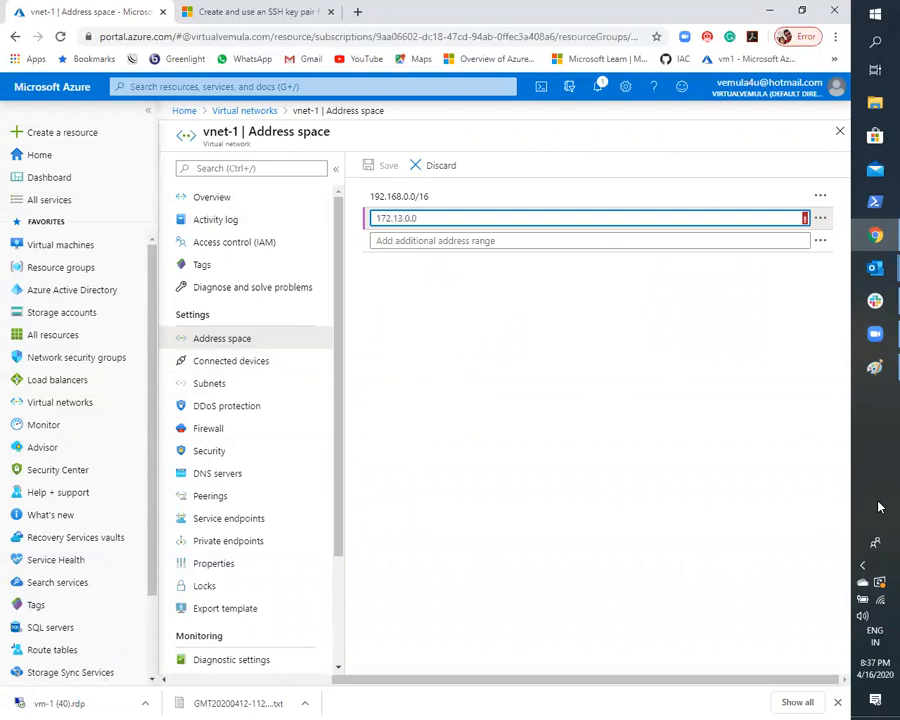
{"action": "type", "text": "/1"}
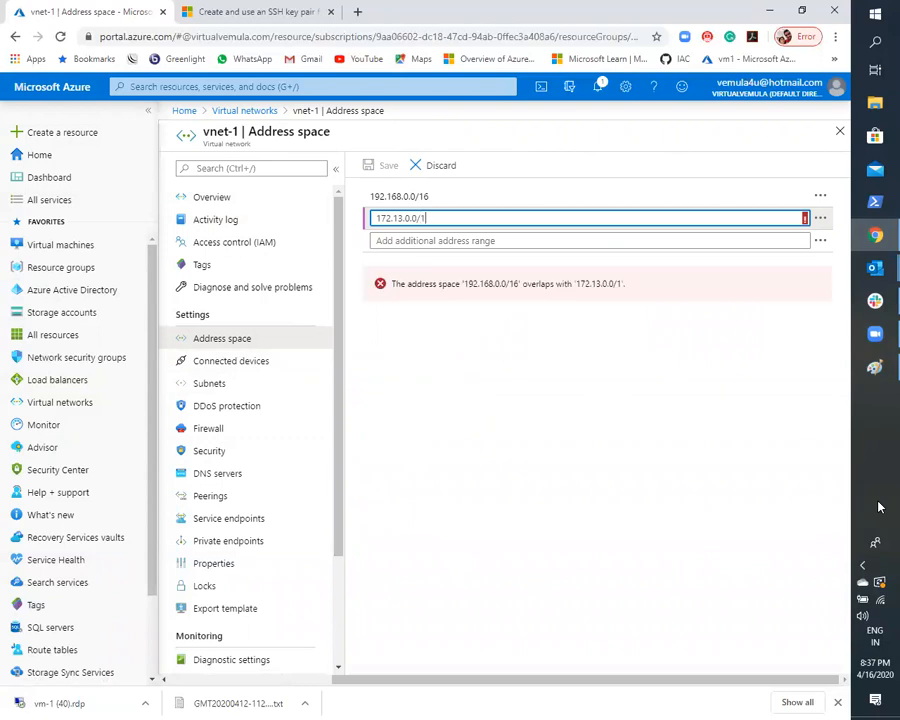
{"action": "type", "text": "6"}
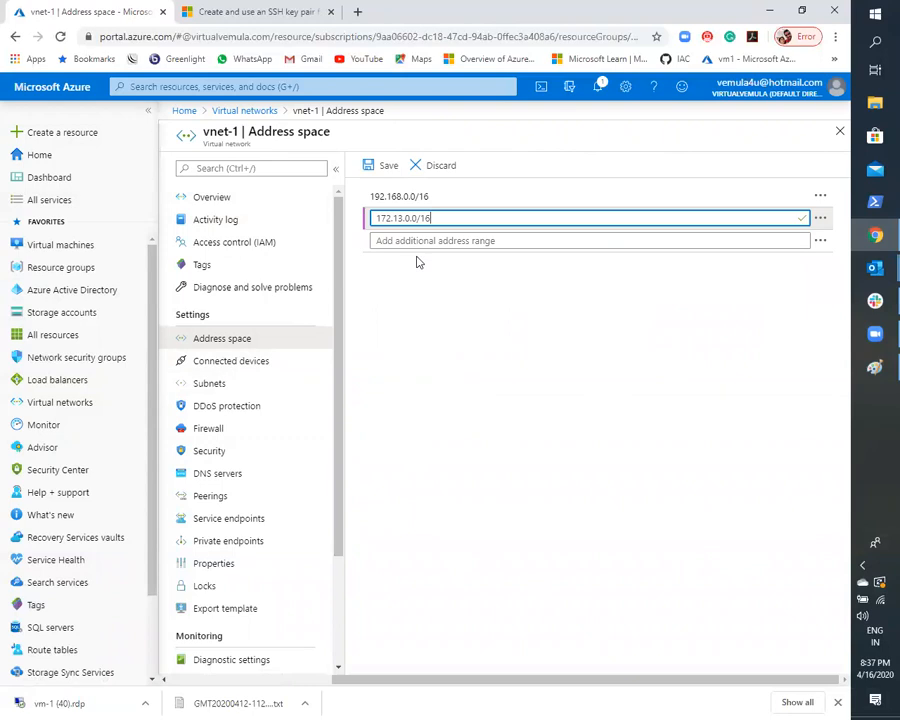
{"action": "left_click", "coordinate": [388, 166]}
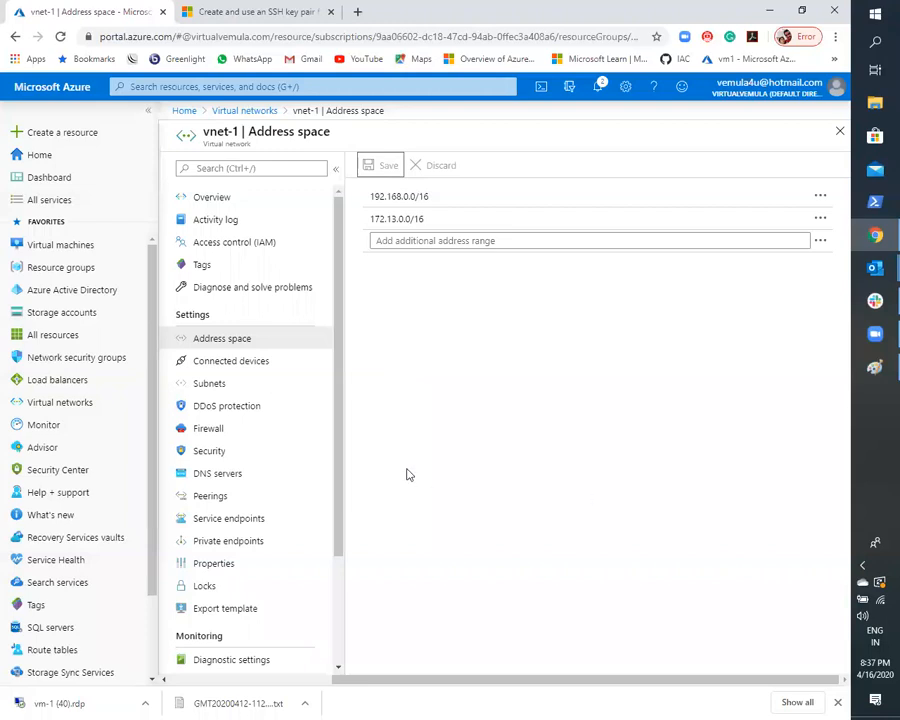
- Review vnet-1's connected devices and address space, and inspect the suggested address range on a blank subnet form without adding the subnet
{"action": "left_click", "coordinate": [236, 366]}
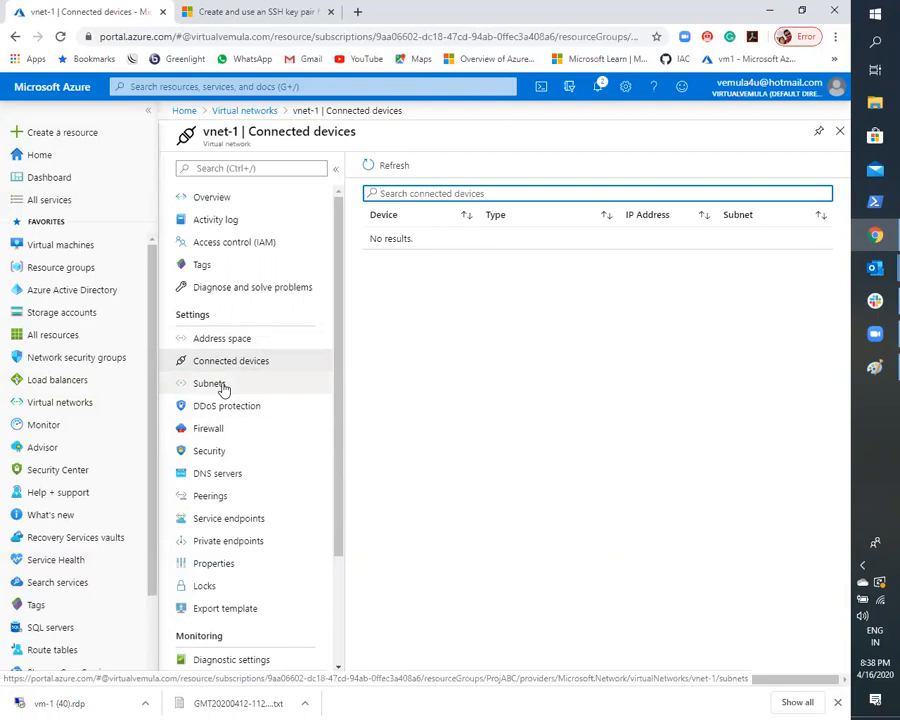
{"action": "left_click", "coordinate": [221, 340]}
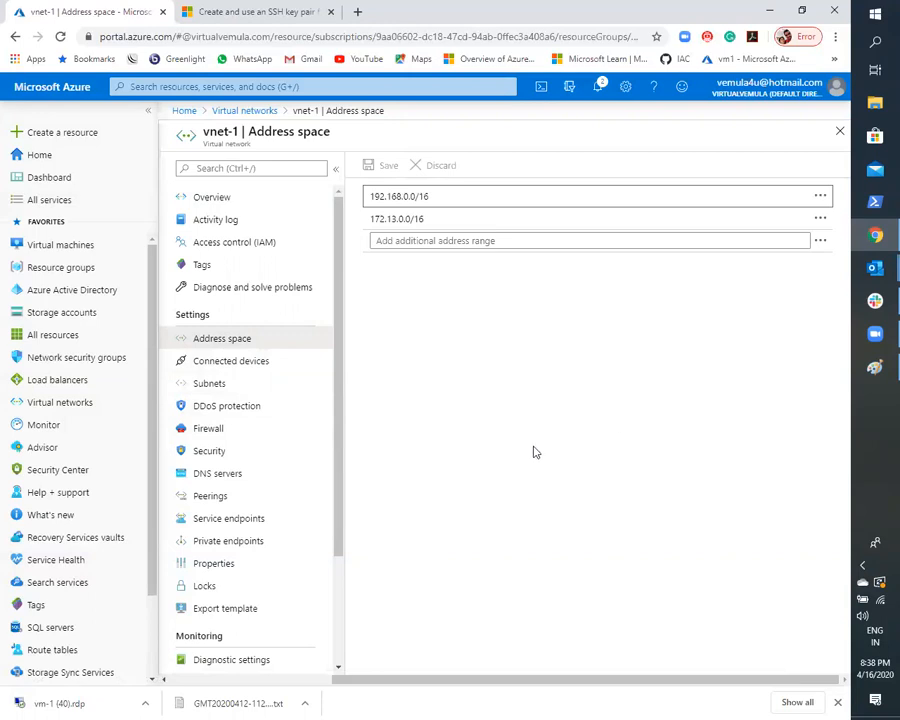
{"action": "left_click", "coordinate": [221, 379]}
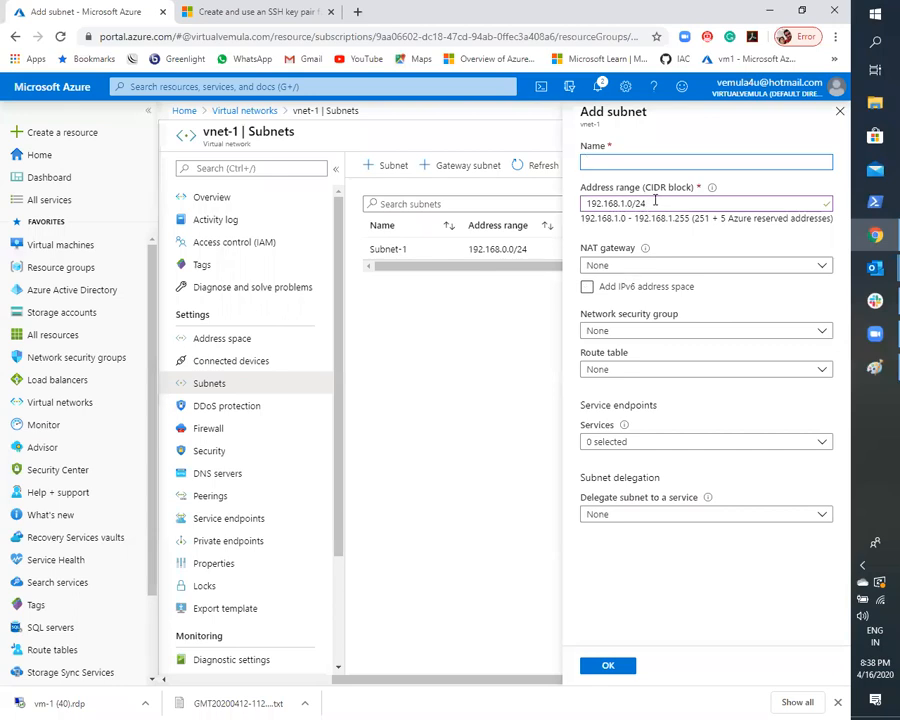
{"action": "triple_click", "coordinate": [648, 204]}
{"action": "left_click", "coordinate": [698, 205]}
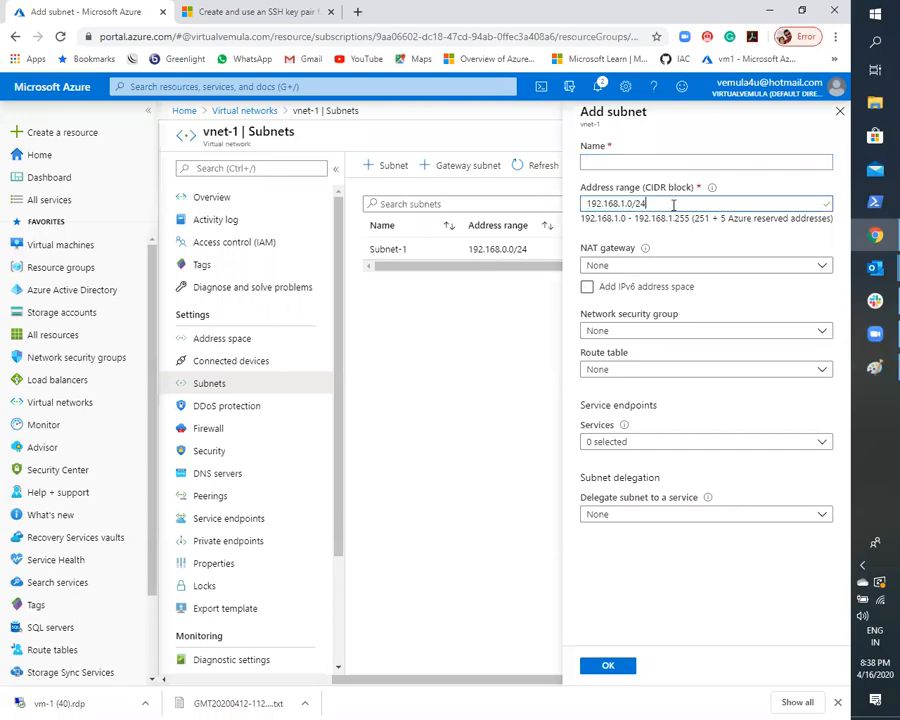
{"action": "left_click_drag", "start_coordinate": [675, 203], "coordinate": [551, 200]}
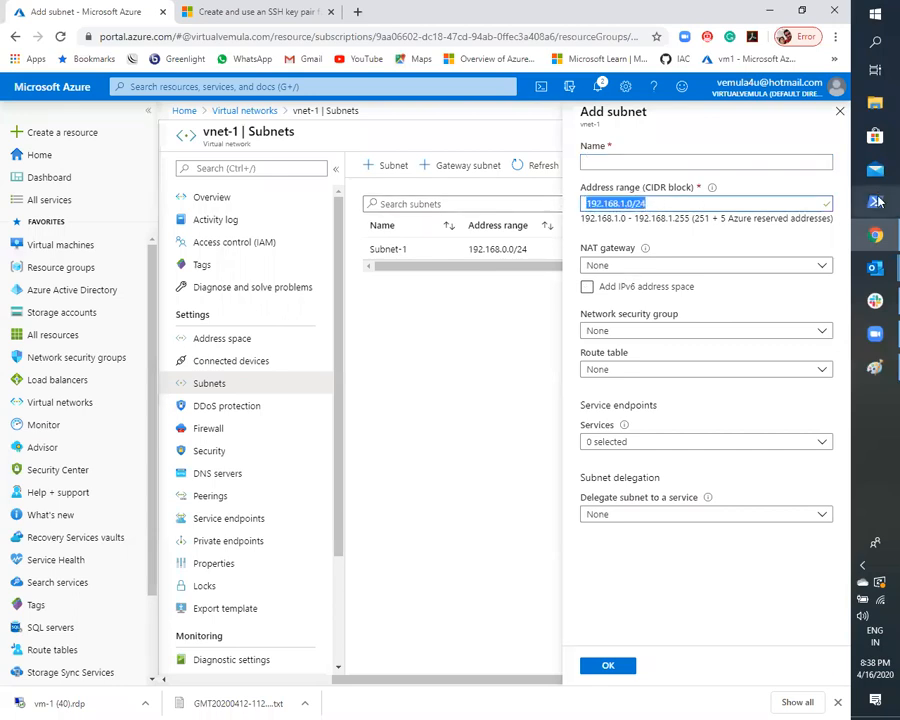
{"action": "left_click_drag", "start_coordinate": [681, 203], "coordinate": [515, 182]}
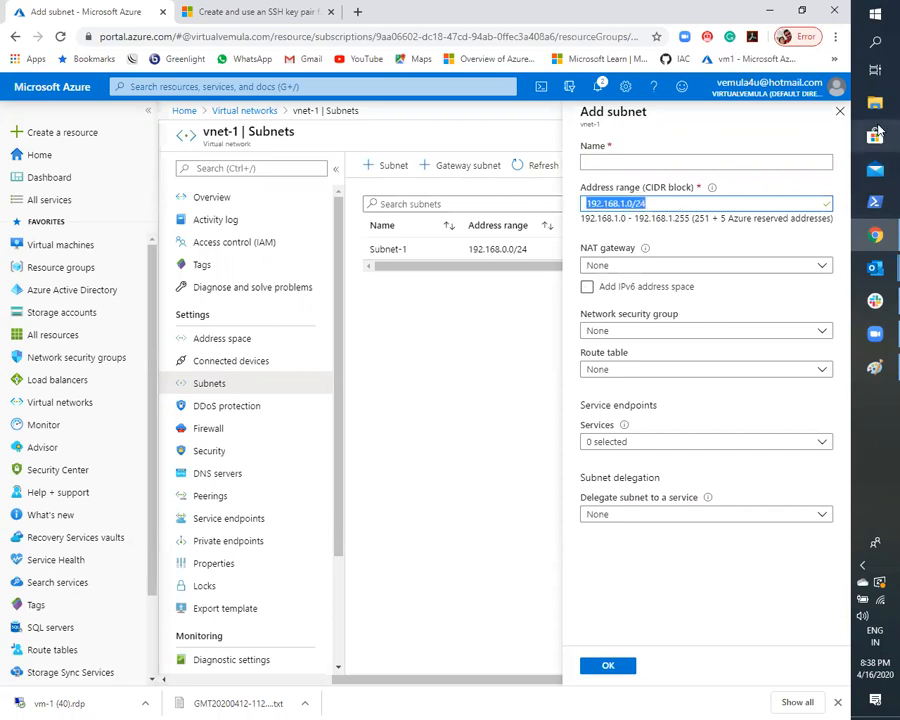
{"action": "left_click", "coordinate": [840, 112]}
{"action": "left_click", "coordinate": [574, 448]}
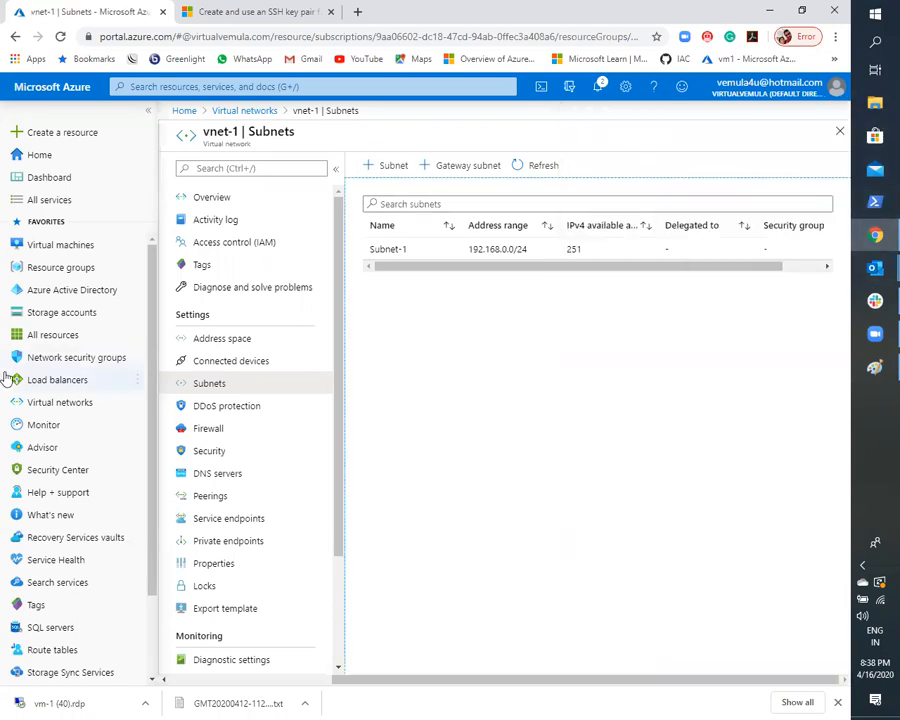
- Go back over the connected devices, subnets and address space of vnet-1
{"action": "left_click", "coordinate": [207, 360]}
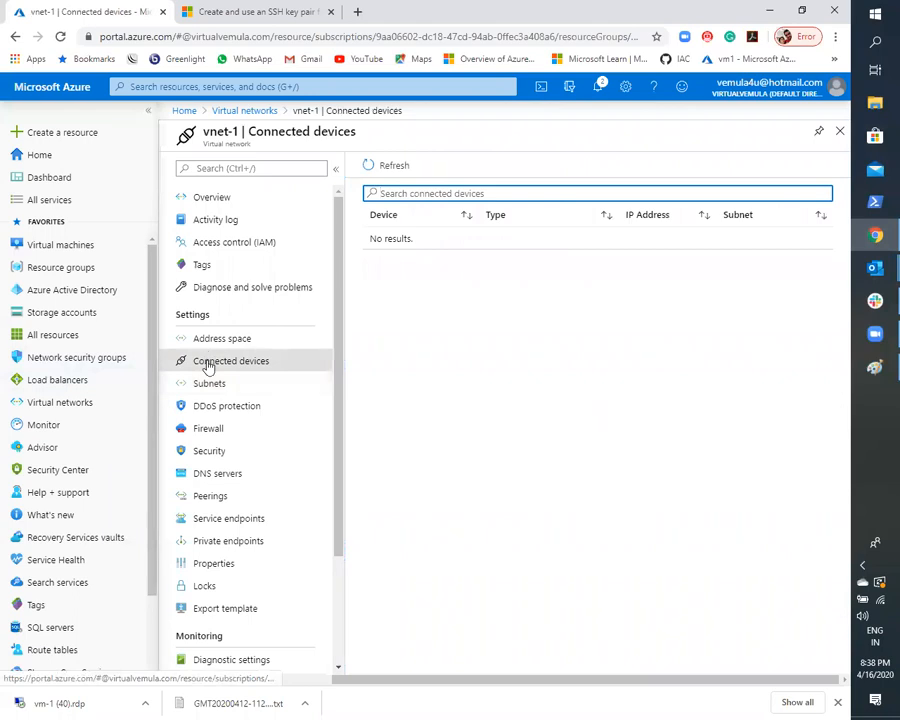
{"action": "left_click", "coordinate": [203, 390]}
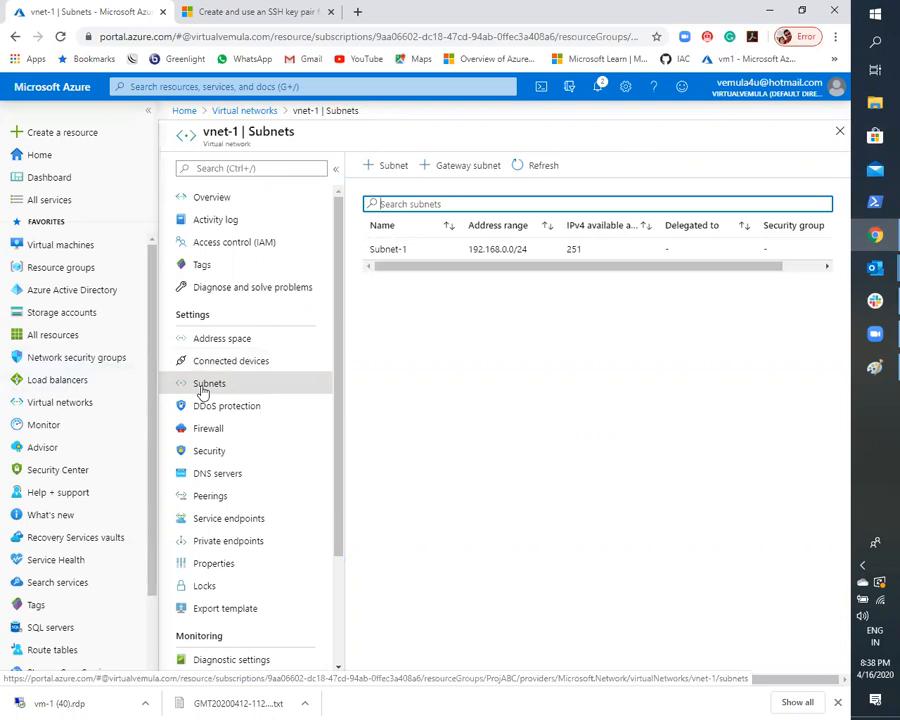
{"action": "left_click", "coordinate": [212, 344]}
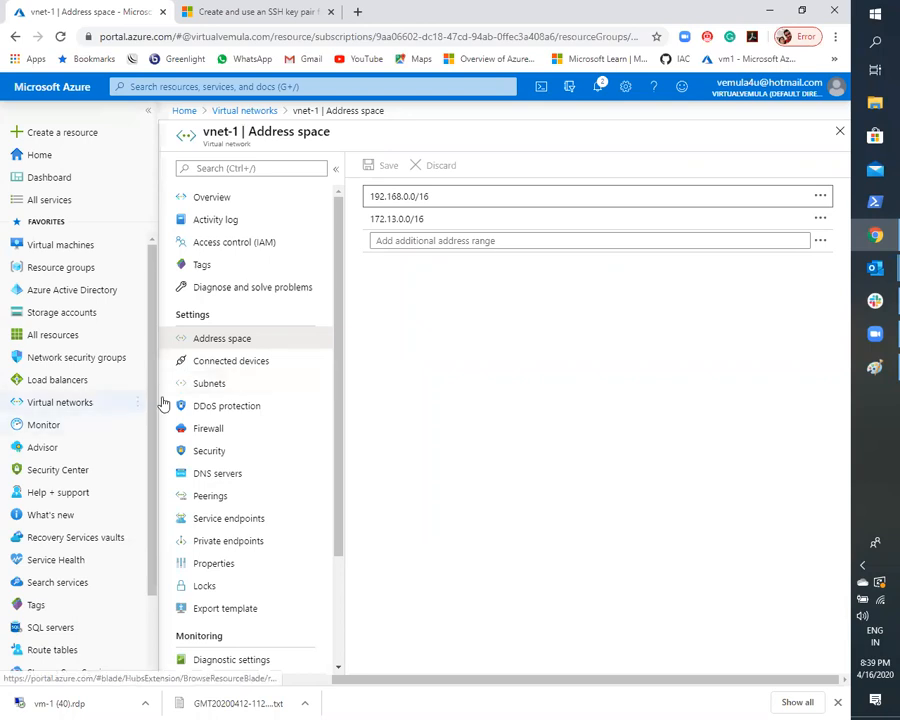
{"action": "left_click", "coordinate": [216, 368]}
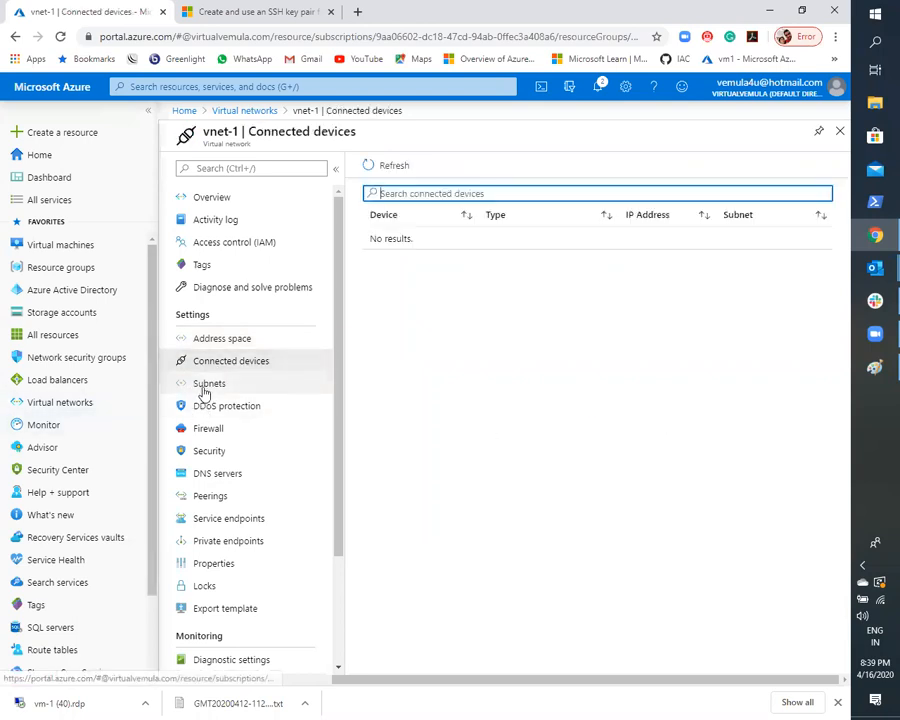
- Add a subnet named subnet-2 to vnet-1, keeping the suggested address range 192.168.1.0/24
{"action": "left_click", "coordinate": [205, 388]}
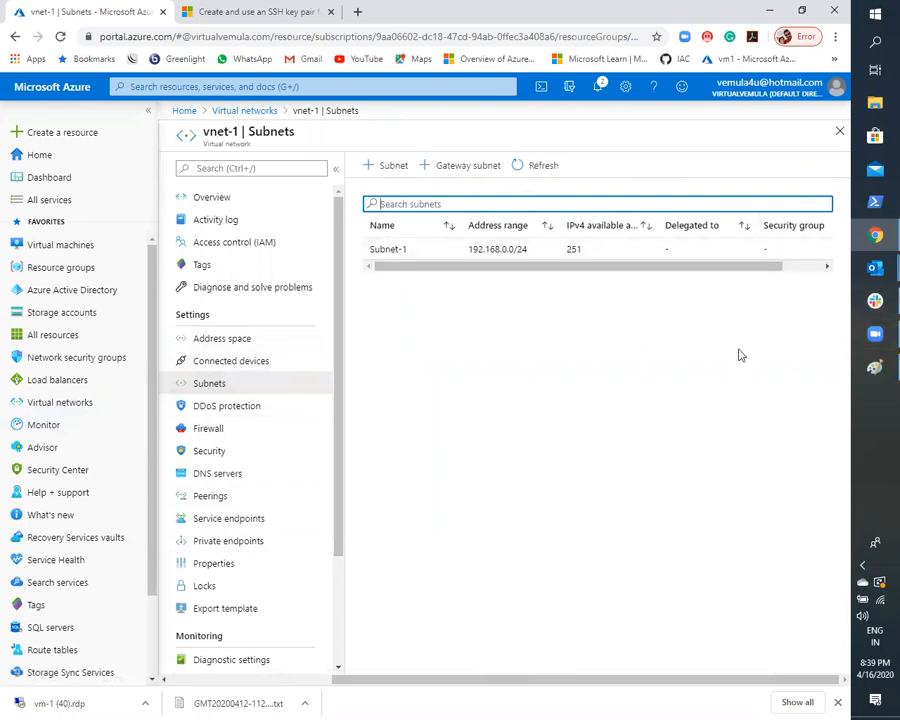
{"action": "left_click", "coordinate": [388, 165]}
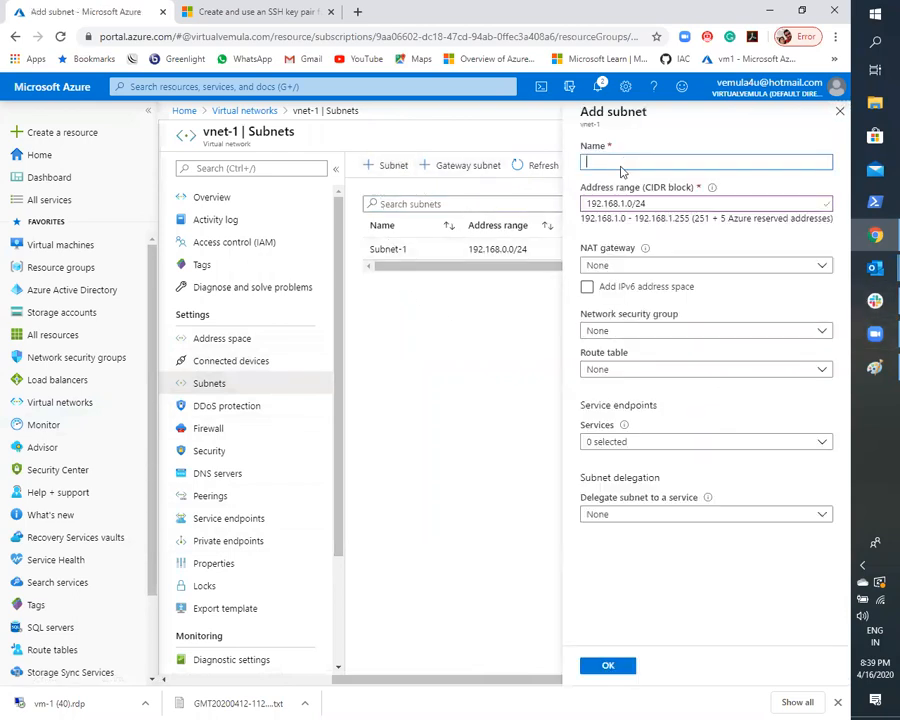
{"action": "type", "text": "subnet-2"}
{"action": "left_click", "coordinate": [661, 200]}
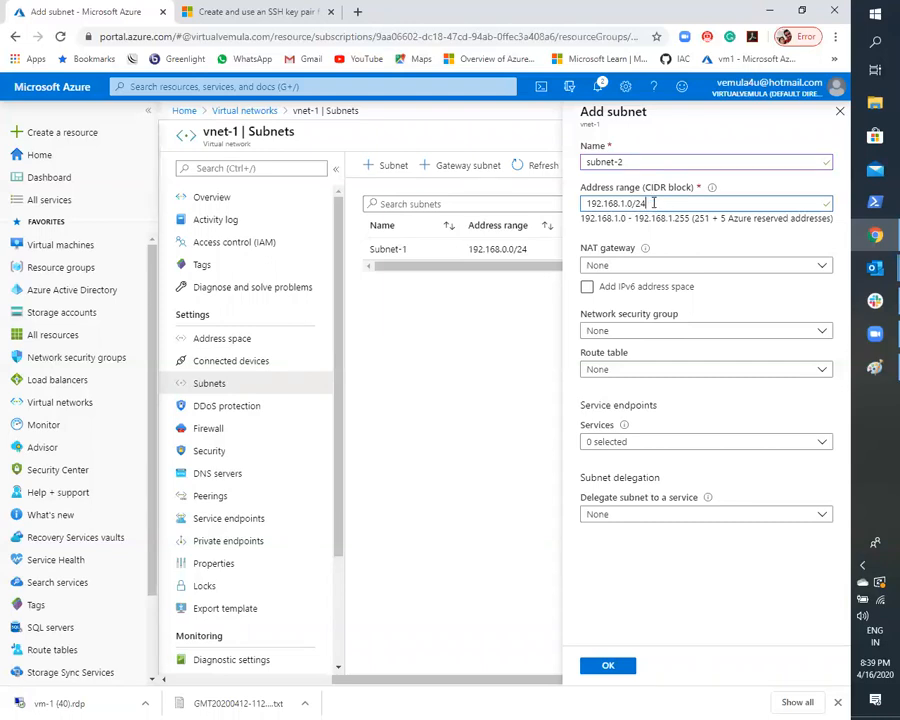
{"action": "left_click_drag", "start_coordinate": [655, 201], "coordinate": [566, 200]}
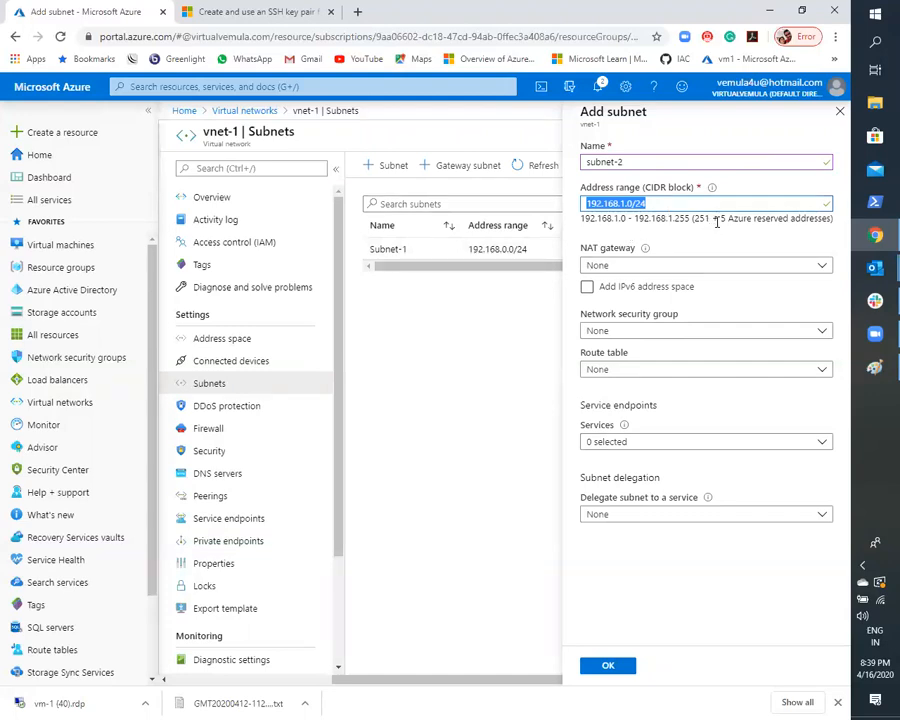
{"action": "left_click_drag", "start_coordinate": [716, 218], "coordinate": [832, 232]}
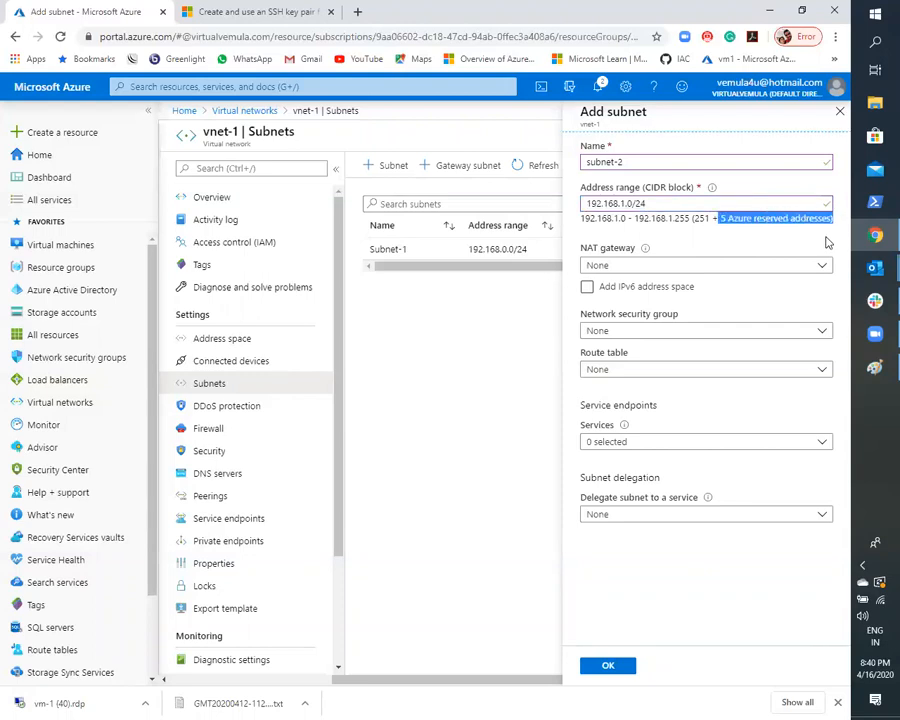
{"action": "left_click", "coordinate": [730, 230]}
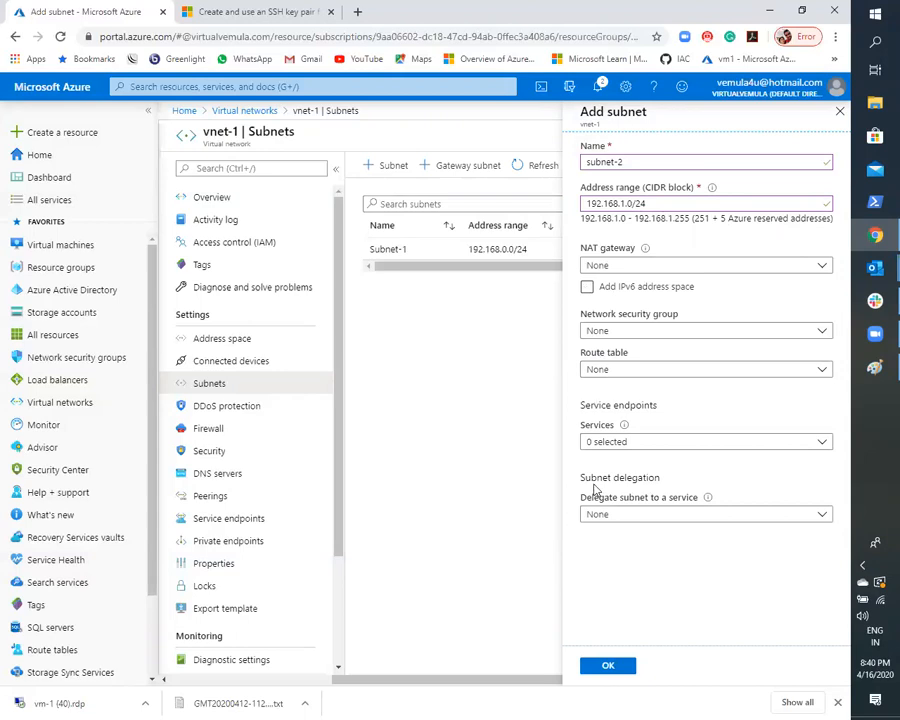
{"action": "left_click", "coordinate": [590, 670]}
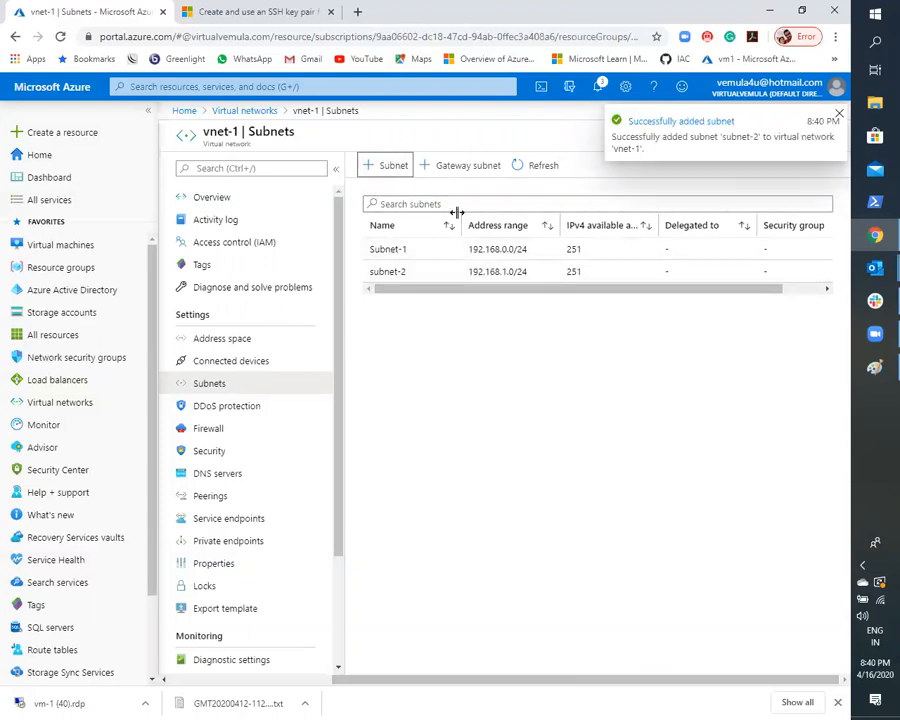
- Add a subnet named subnet-3 with the address range 172.13.0.0/24 to vnet-1
{"action": "left_click", "coordinate": [402, 170]}
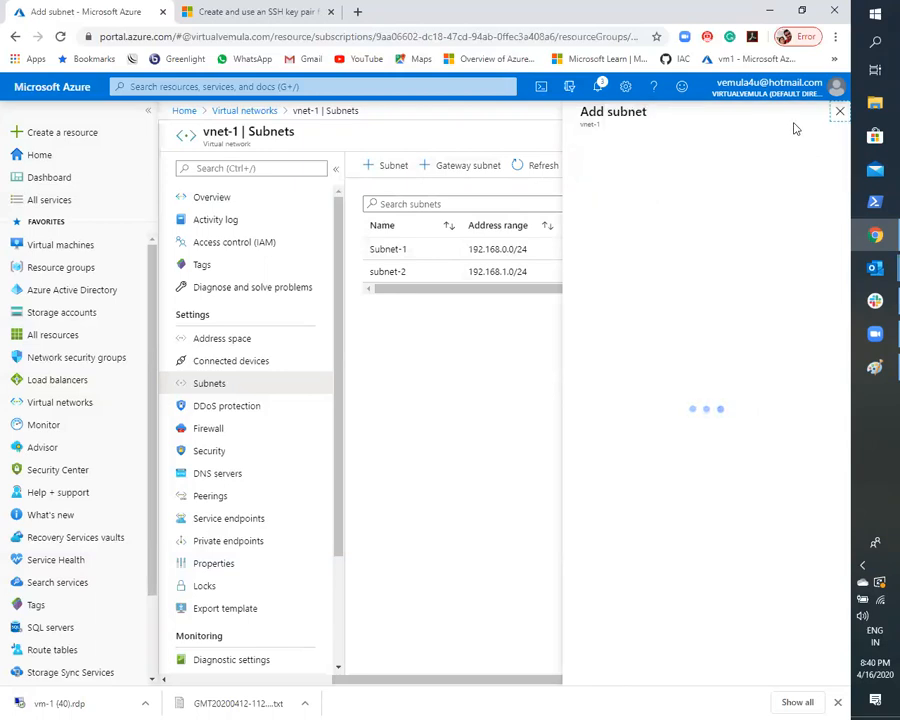
{"action": "left_click", "coordinate": [839, 111]}
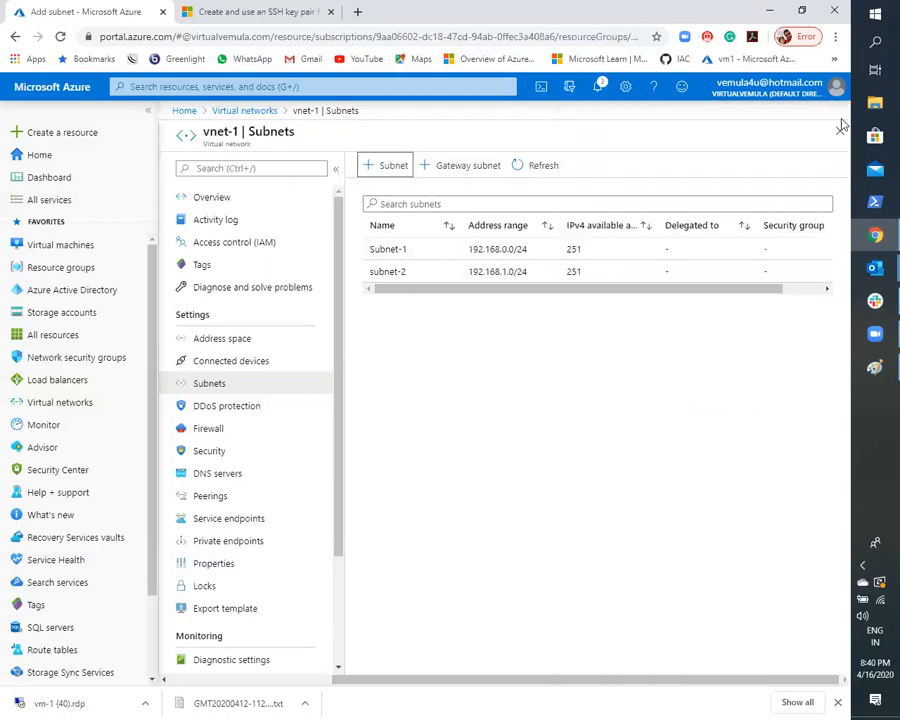
{"action": "left_click", "coordinate": [386, 165]}
{"action": "left_click", "coordinate": [673, 168]}
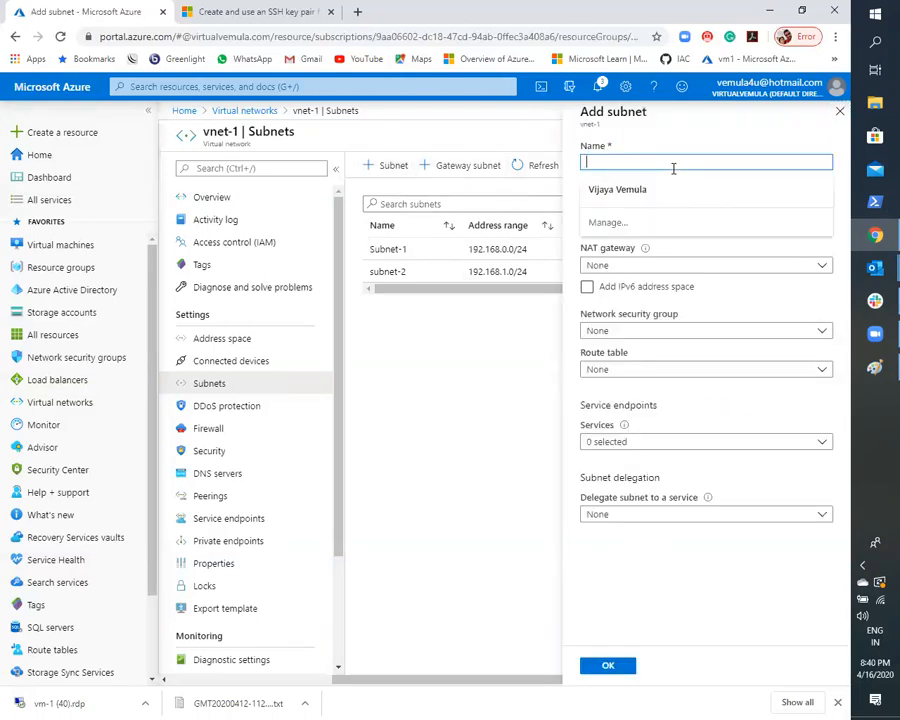
{"action": "type", "text": "subn"}
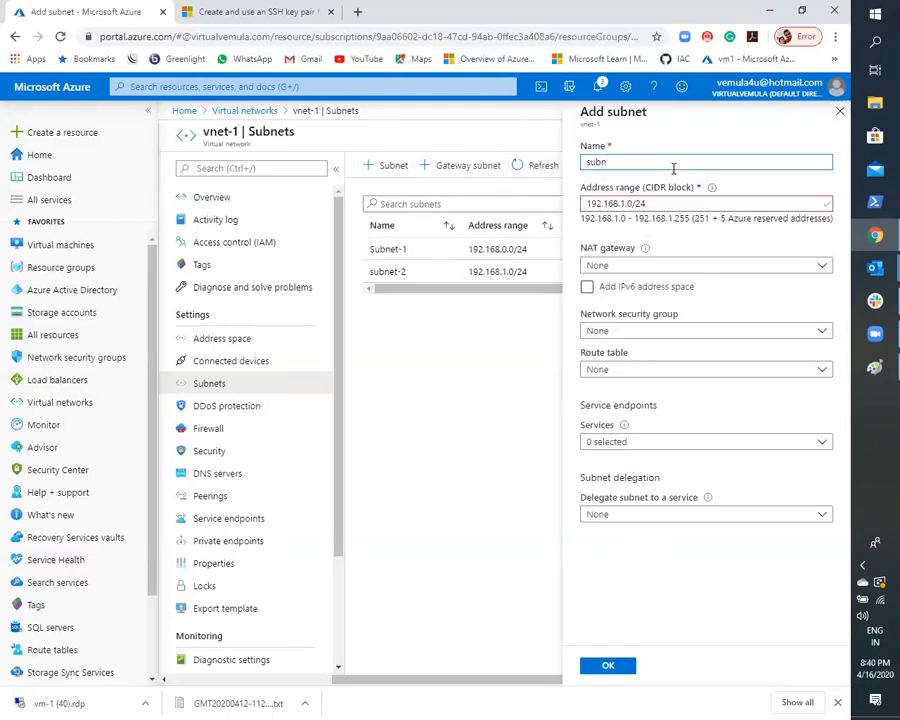
{"action": "type", "text": "et-3"}
{"action": "left_click_drag", "start_coordinate": [652, 203], "coordinate": [586, 203]}
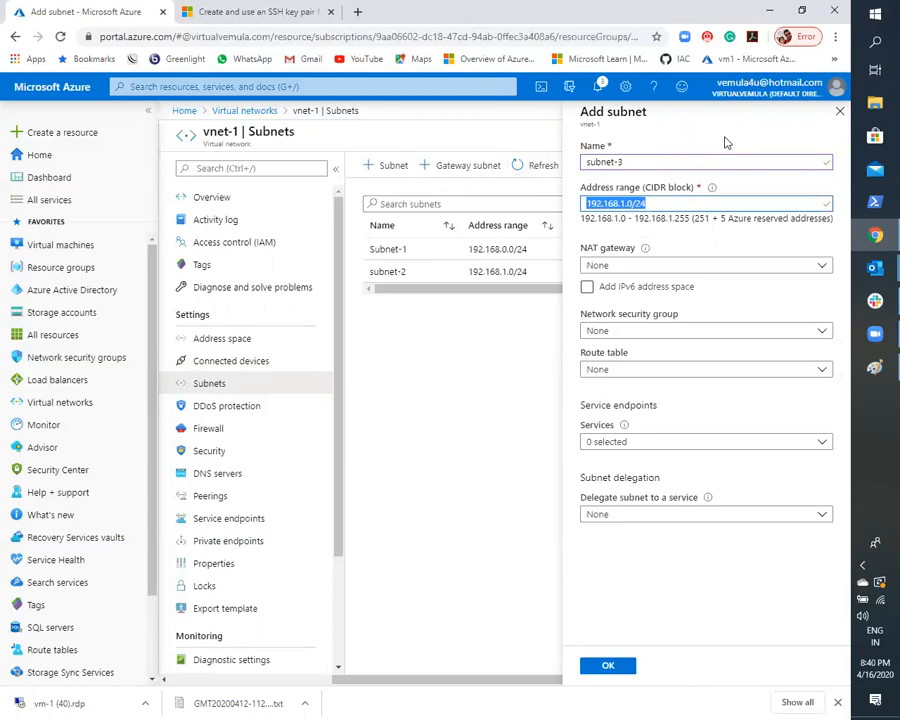
{"action": "type", "text": "172"}
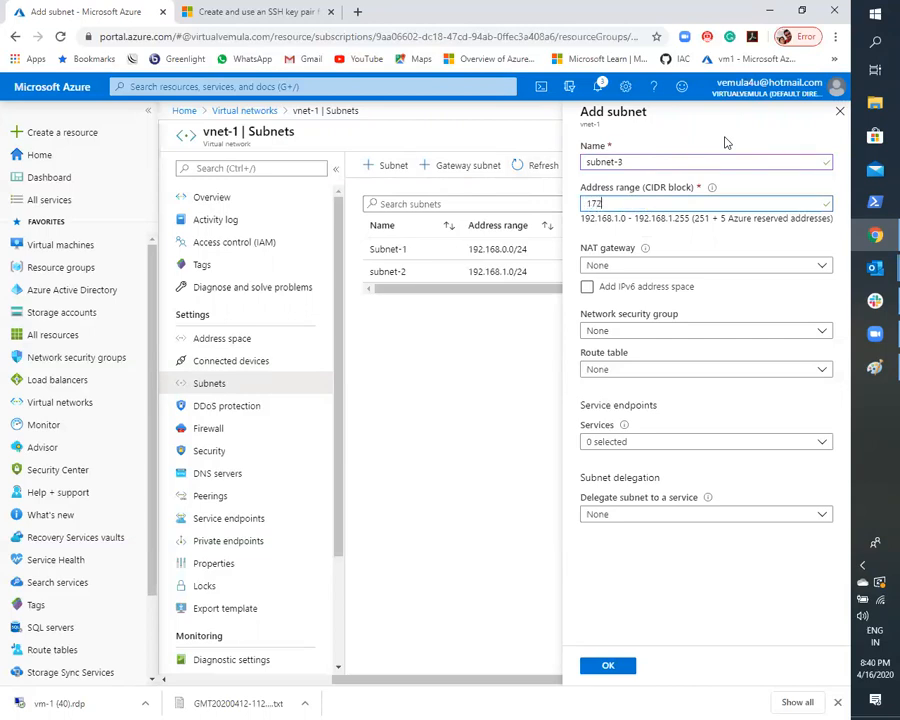
{"action": "type", "text": ".13.0.0/24"}
{"action": "left_click", "coordinate": [607, 665]}
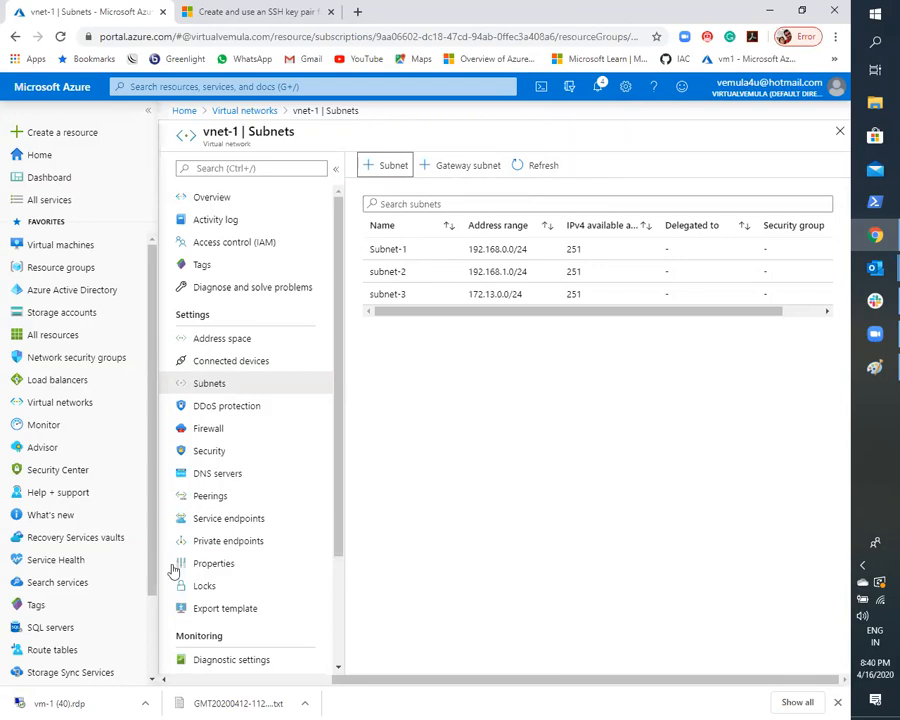
- Review the DDoS protection, firewall and security settings of vnet-1
{"action": "left_click", "coordinate": [240, 408]}
{"action": "left_click", "coordinate": [207, 432]}
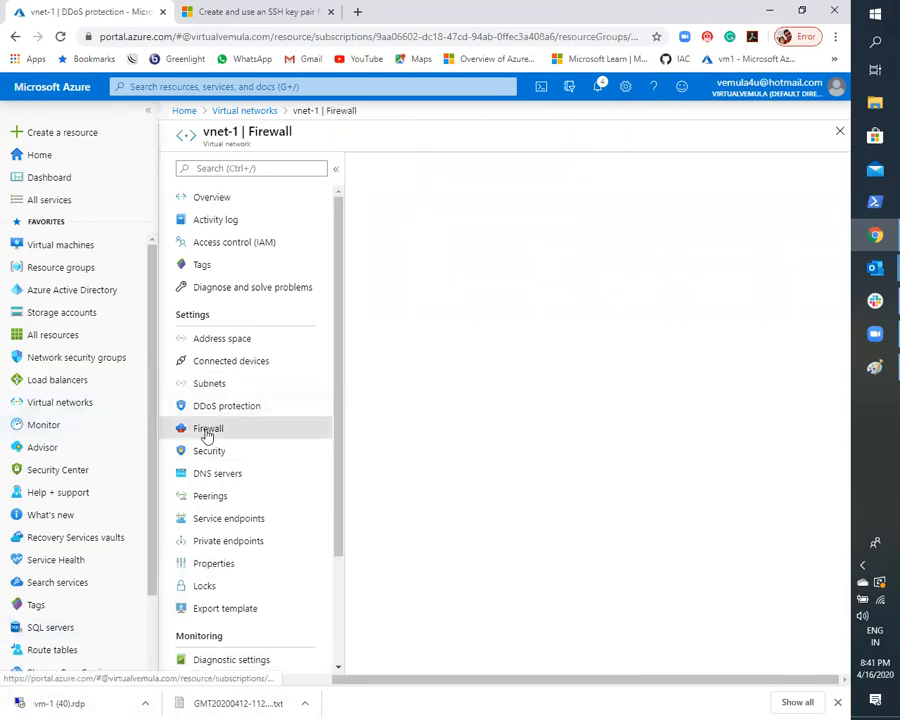
{"action": "left_click", "coordinate": [202, 452]}
- Inspect the Custom DNS server option of vnet-1 and its notice, and return the choice to Default (Azure-provided) without saving
{"action": "left_click", "coordinate": [207, 478]}
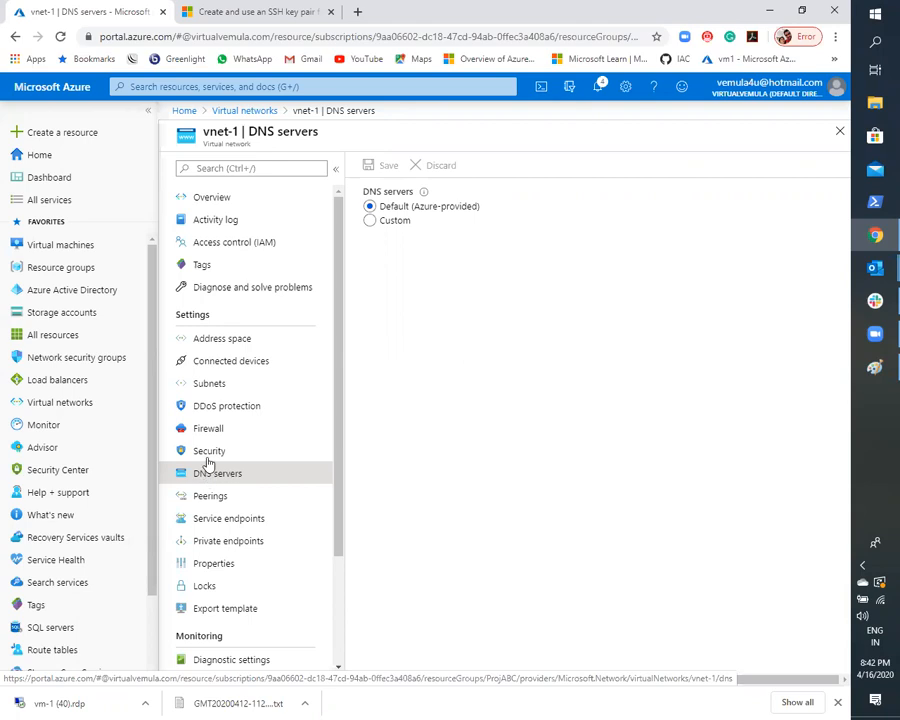
{"action": "left_click", "coordinate": [371, 222]}
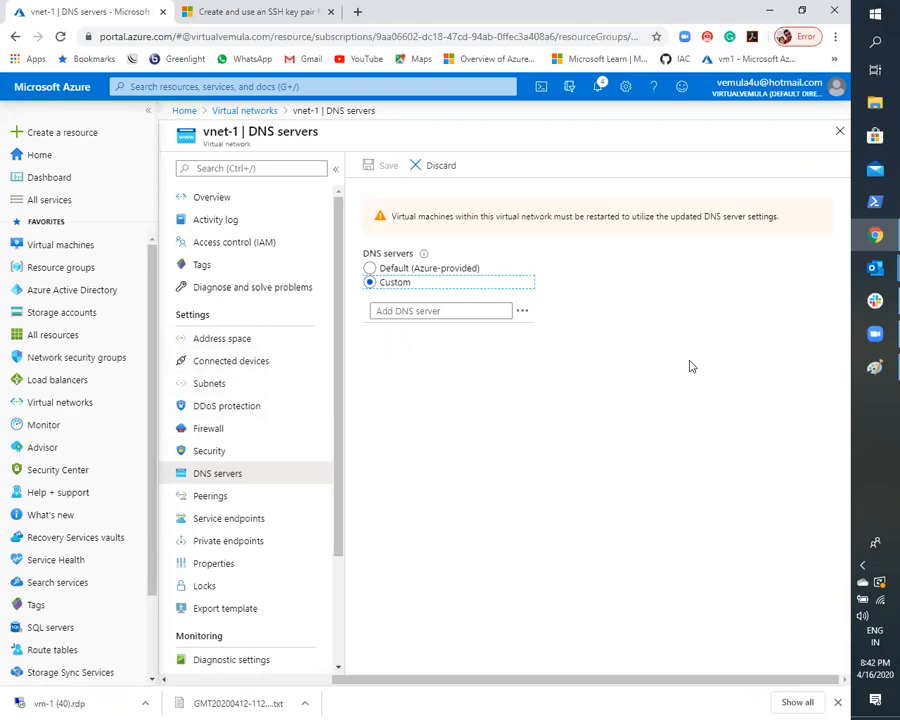
{"action": "left_click", "coordinate": [444, 311]}
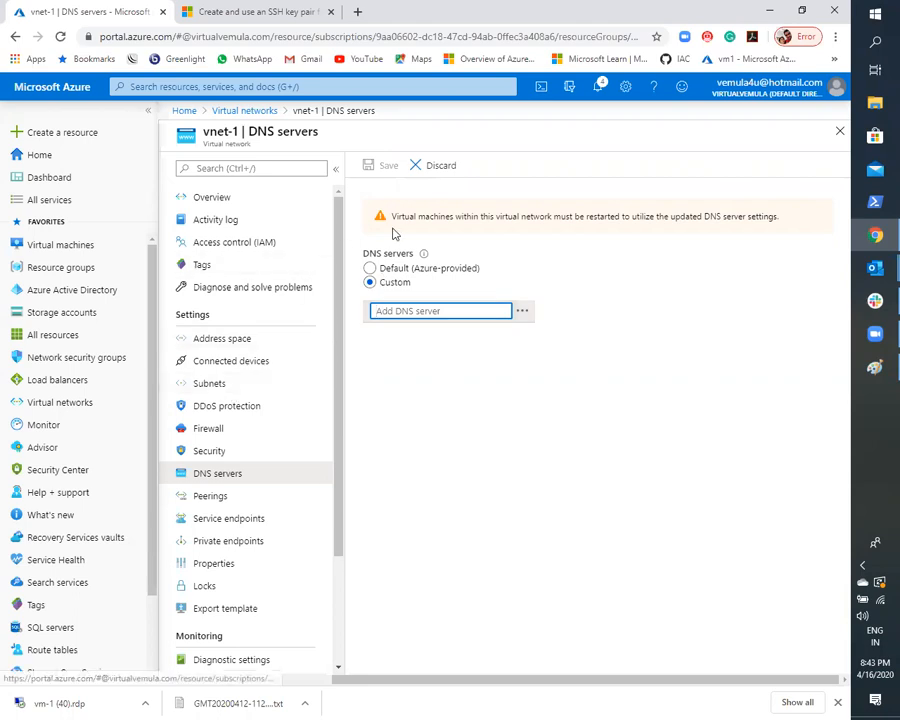
{"action": "left_click_drag", "start_coordinate": [392, 215], "coordinate": [786, 224]}
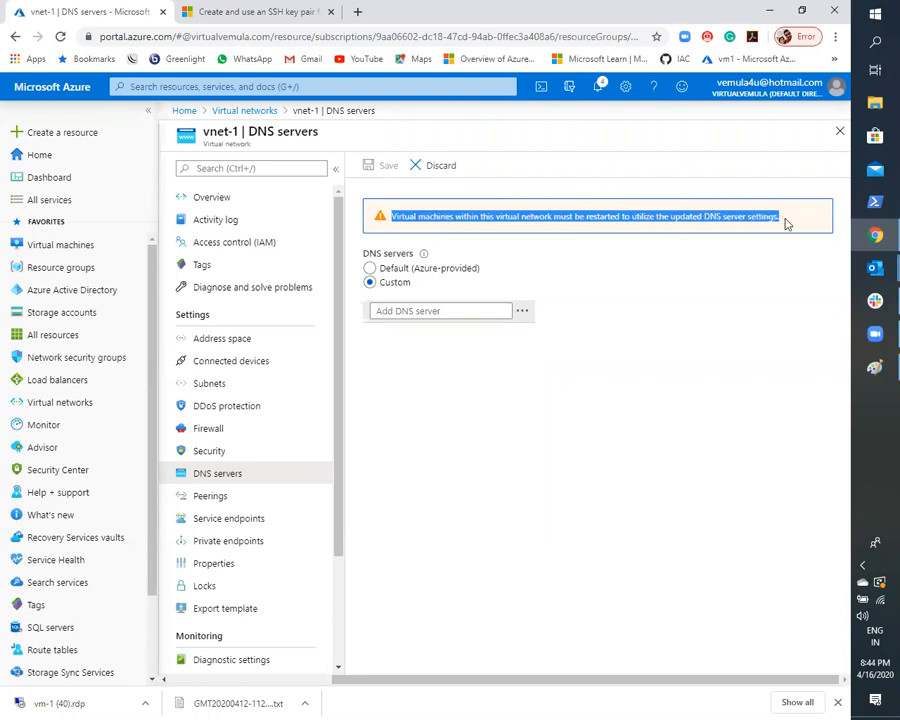
{"action": "left_click", "coordinate": [743, 380]}
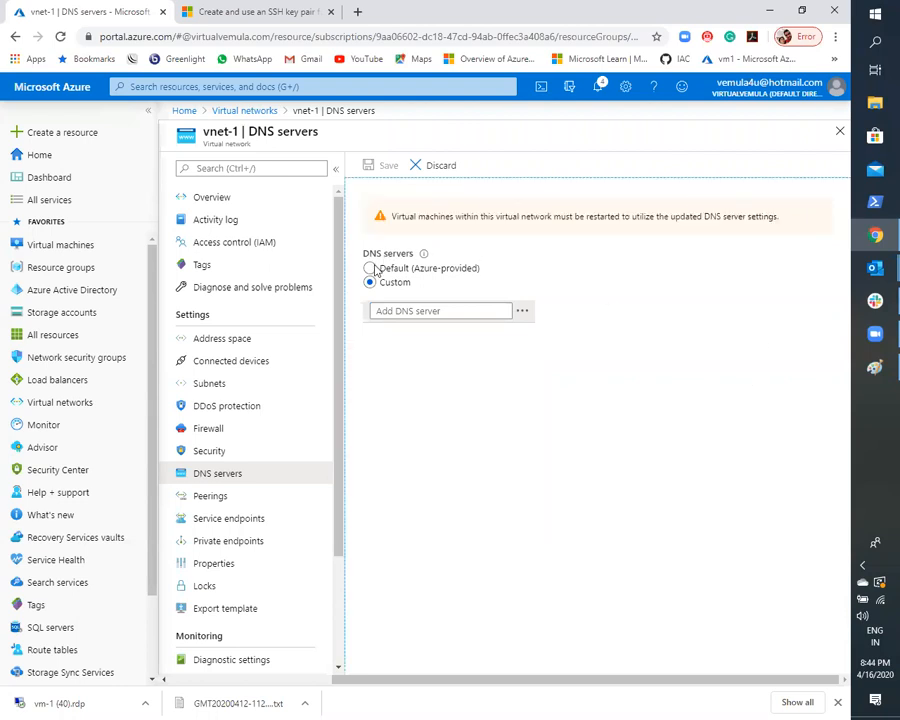
{"action": "left_click", "coordinate": [370, 268]}
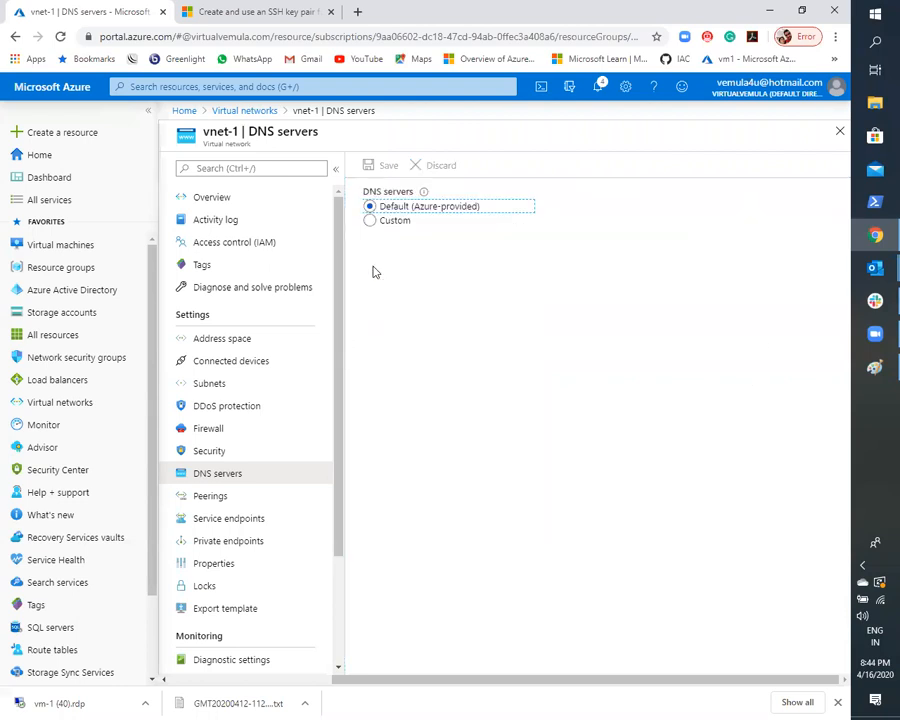
- Look at the peerings of vnet-1 and check the virtual network diagram in Paint before returning to the portal
{"action": "left_click", "coordinate": [200, 504]}
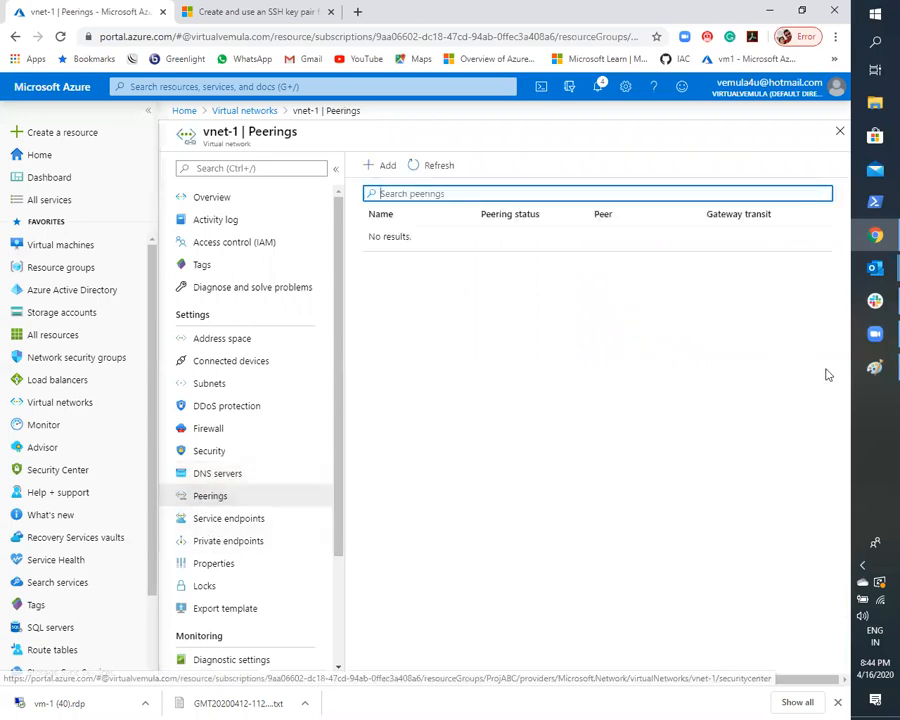
{"action": "left_click", "coordinate": [874, 367]}
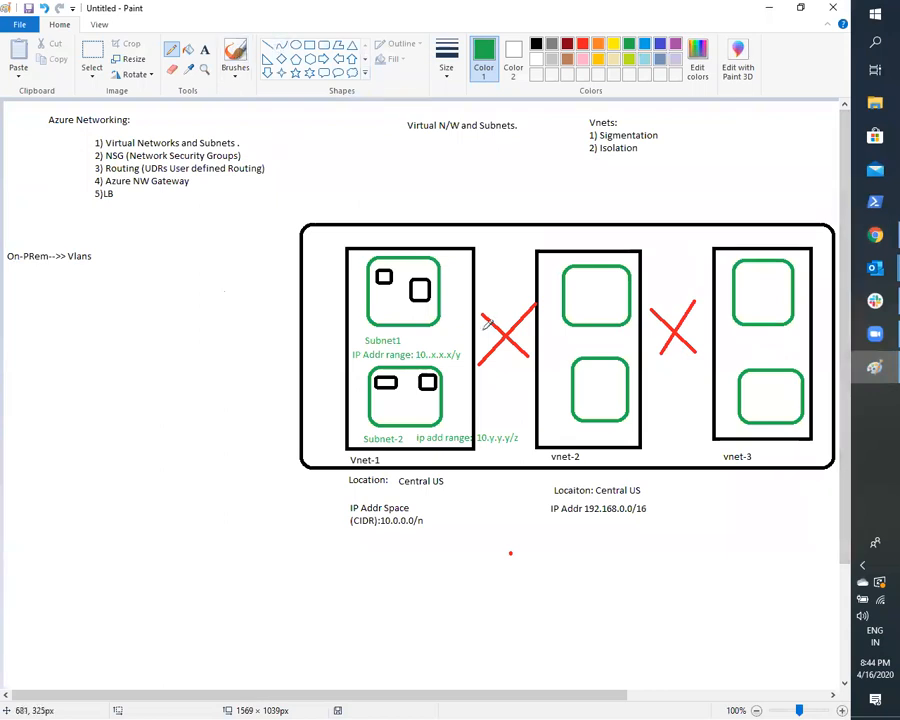
{"action": "left_click", "coordinate": [769, 9]}
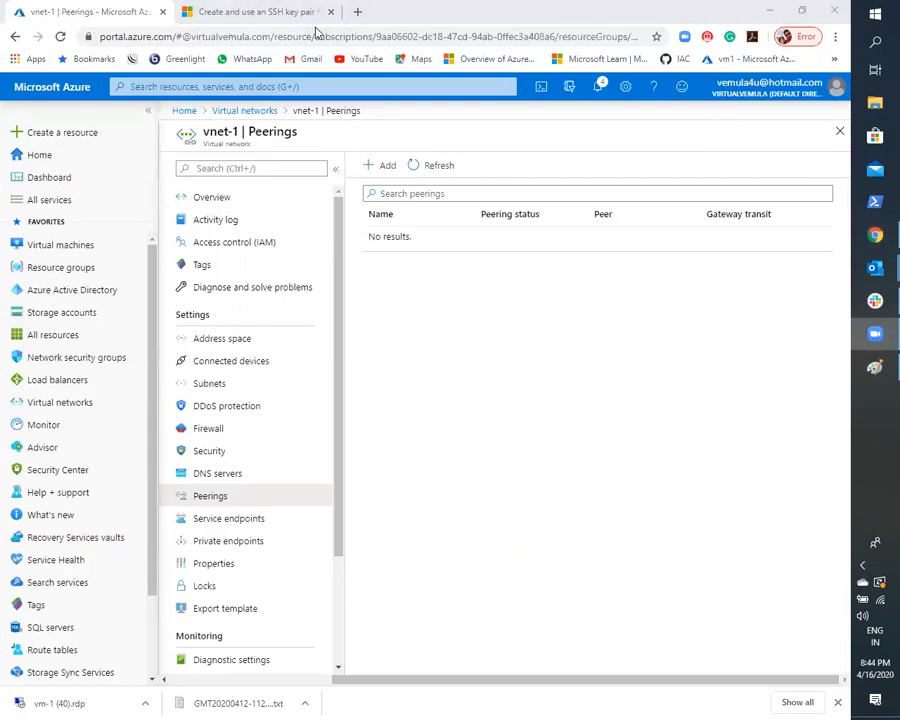
- Search the web for "azure limits and quotas" in a new browser tab
{"action": "left_click", "coordinate": [363, 13]}
{"action": "type", "text": "azure lime"}
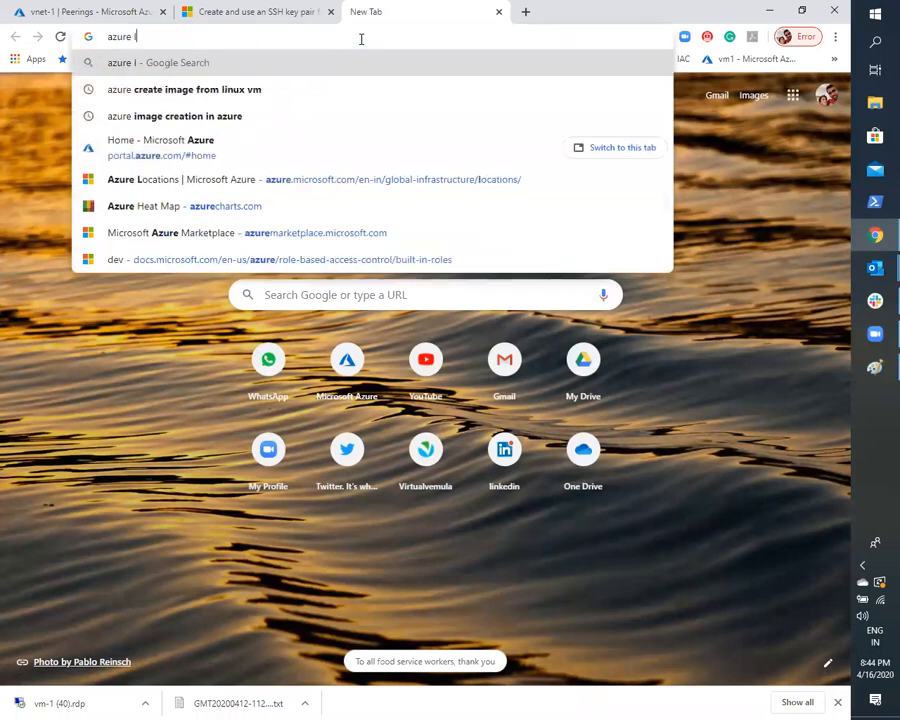
{"action": "key", "text": "BackSpace"}
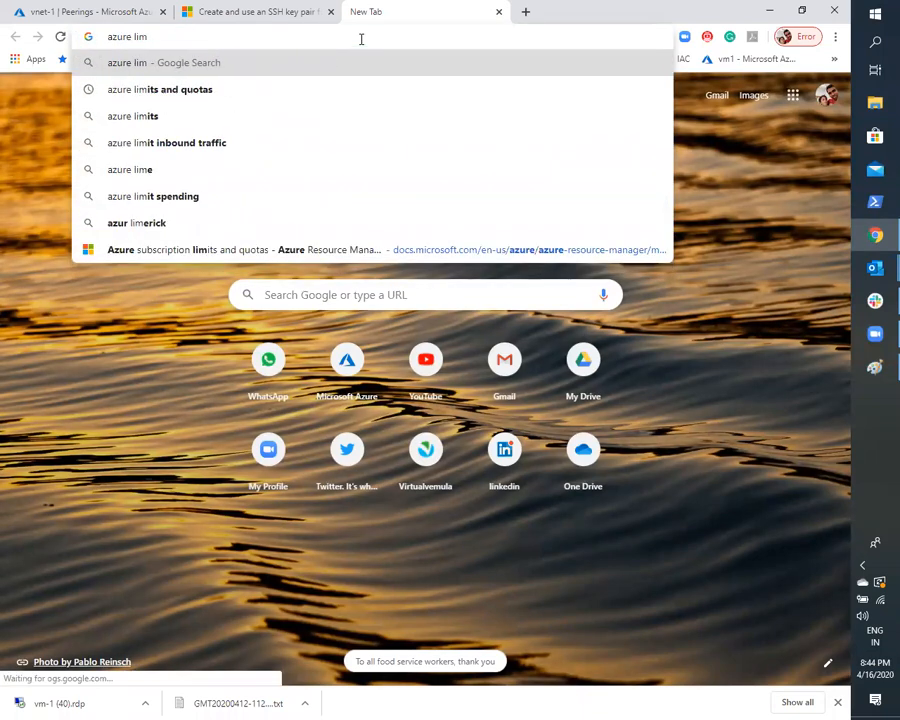
{"action": "key", "text": "Down"}
{"action": "key", "text": "Return"}
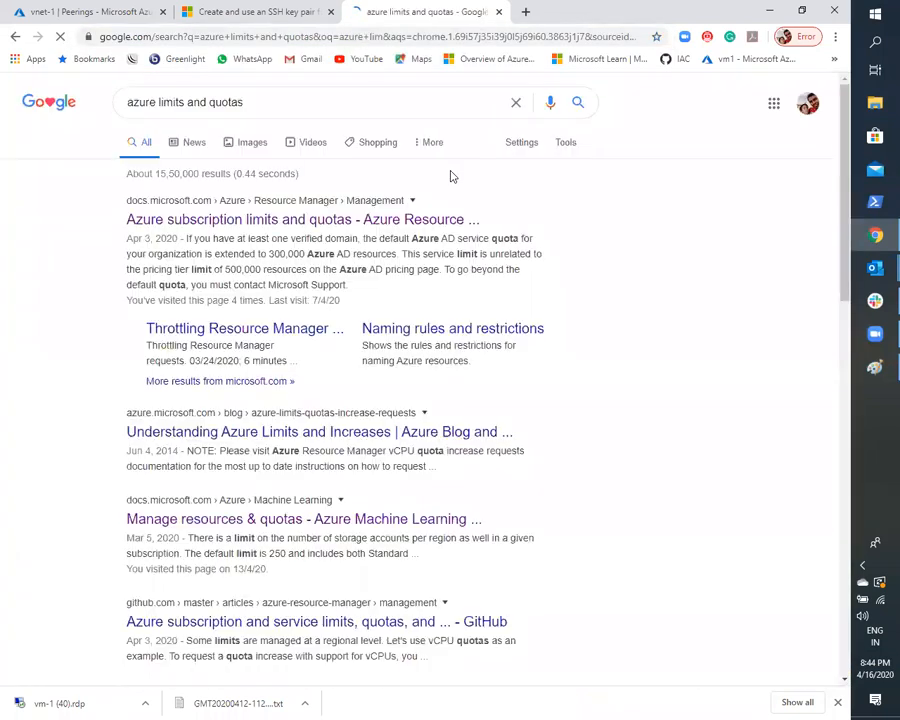
- Open the Azure Limits and Increases blog post and the Azure subscription limits documentation in separate tabs and skim both
{"action": "right_click", "coordinate": [383, 441]}
{"action": "left_click", "coordinate": [470, 447]}
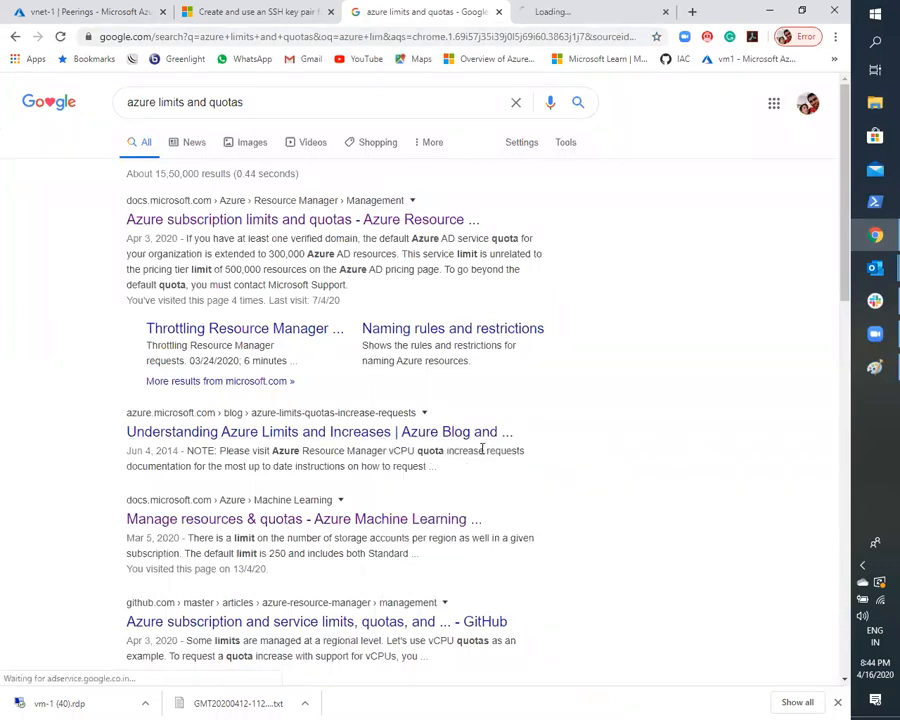
{"action": "right_click", "coordinate": [280, 217]}
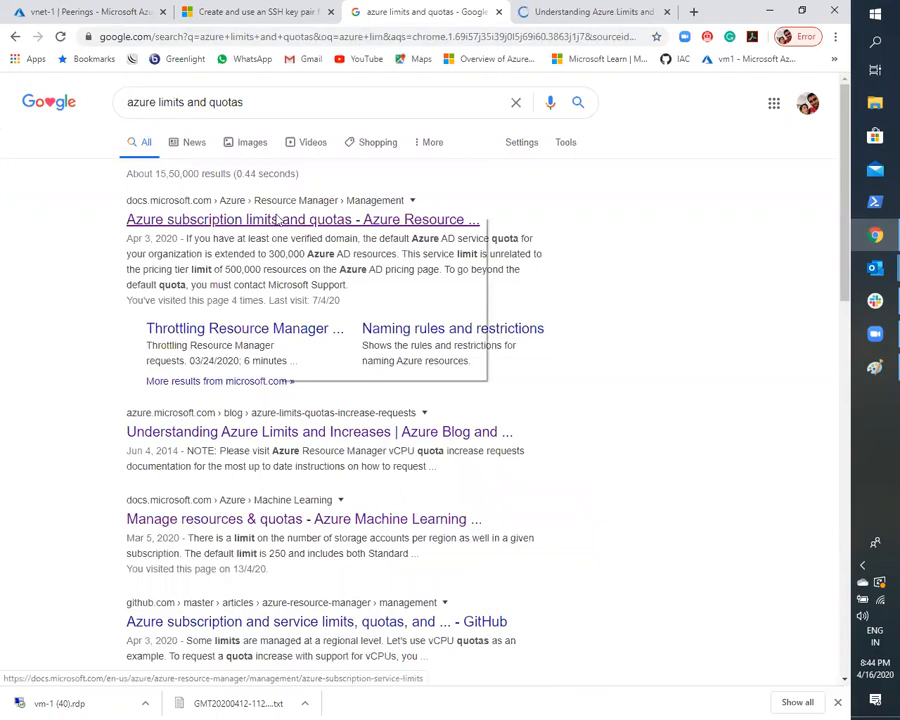
{"action": "left_click", "coordinate": [303, 227]}
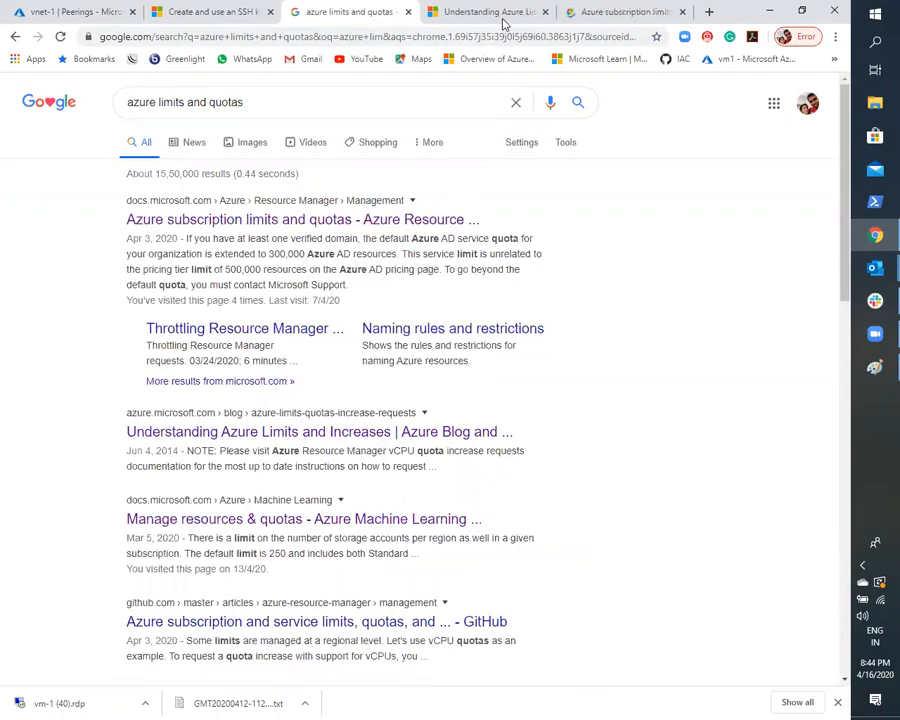
{"action": "left_click", "coordinate": [500, 15]}
{"action": "scroll", "coordinate": [454, 202], "scroll_direction": "down", "scroll_amount": 10}
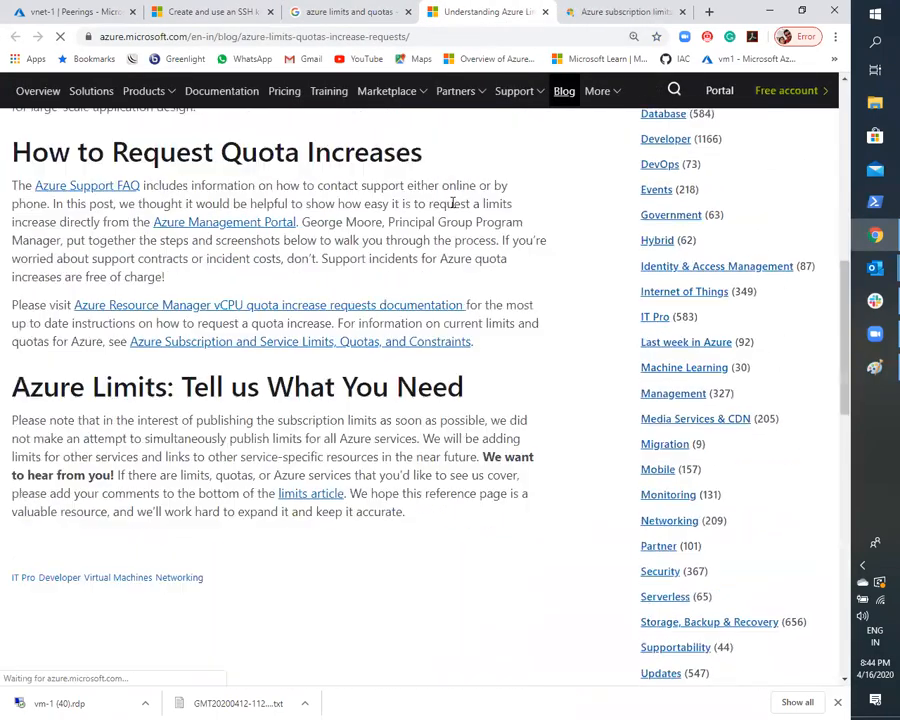
{"action": "left_click", "coordinate": [580, 10]}
{"action": "scroll", "coordinate": [478, 300], "scroll_direction": "down", "scroll_amount": 6}
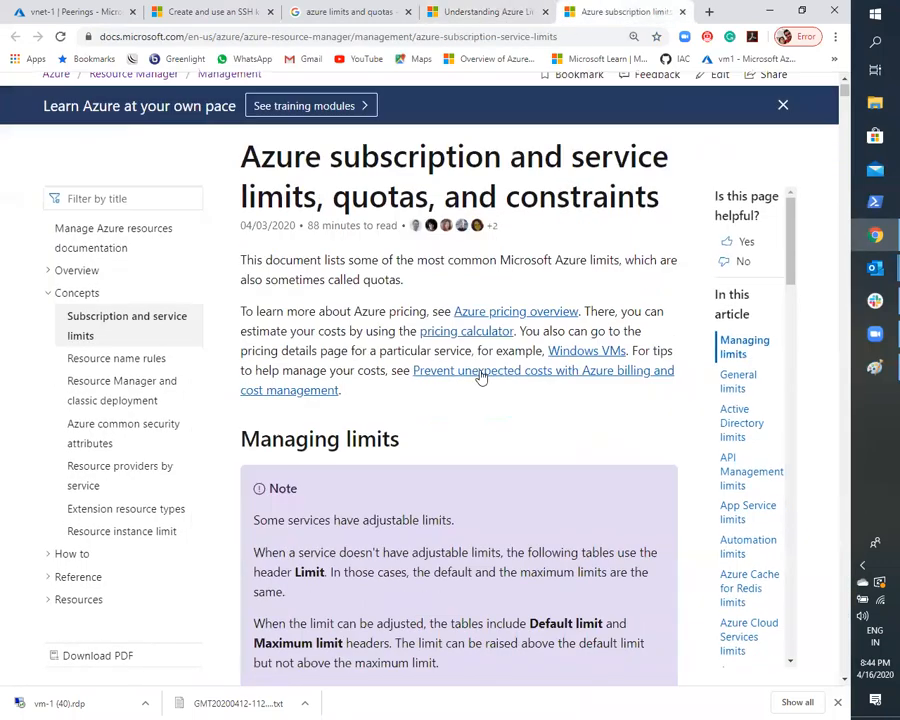
- Find "Subnets" in the subscription limits article and examine the limits for virtual networks and for subnets per virtual network
{"action": "key", "text": "ctrl+f"}
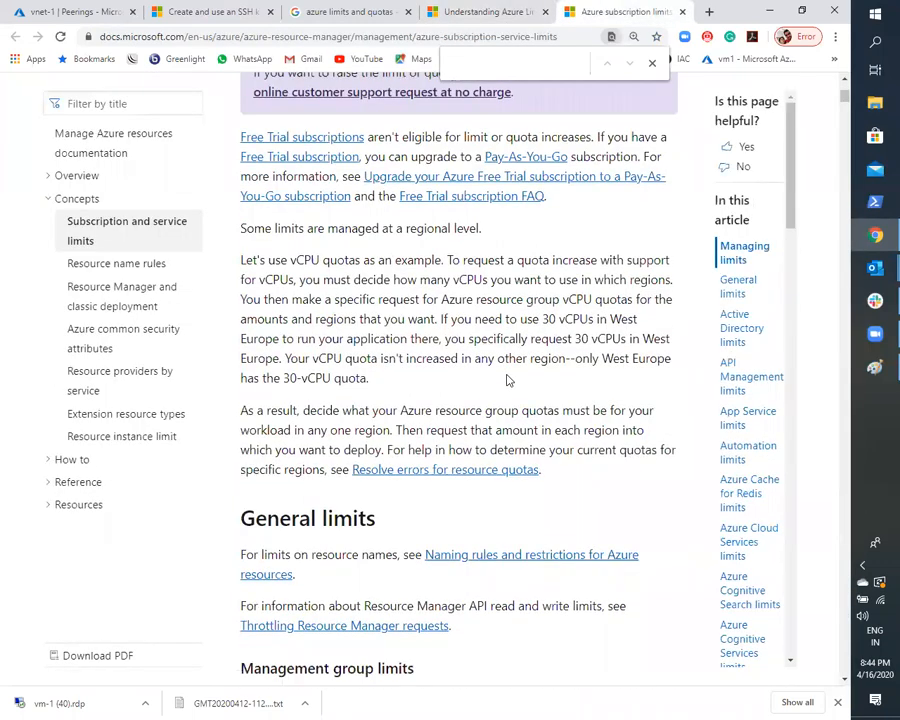
{"action": "type", "text": "sy"}
{"action": "key", "text": "BackSpace"}
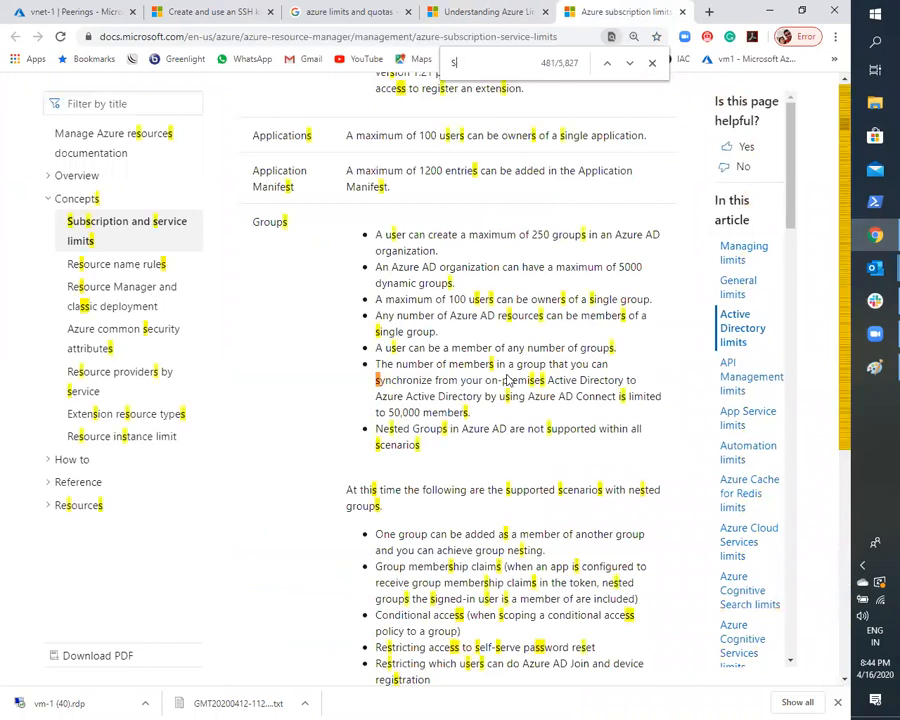
{"action": "key", "text": "BackSpace"}
{"action": "type", "text": "Subnets"}
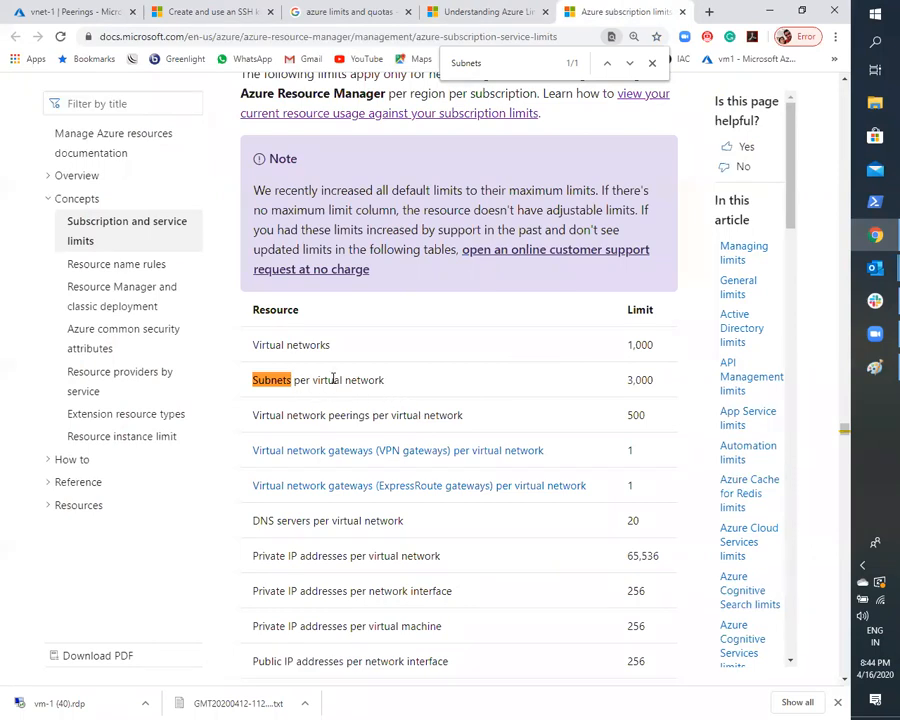
{"action": "left_click_drag", "start_coordinate": [661, 381], "coordinate": [625, 385]}
{"action": "left_click", "coordinate": [545, 341]}
{"action": "left_click_drag", "start_coordinate": [630, 347], "coordinate": [673, 343]}
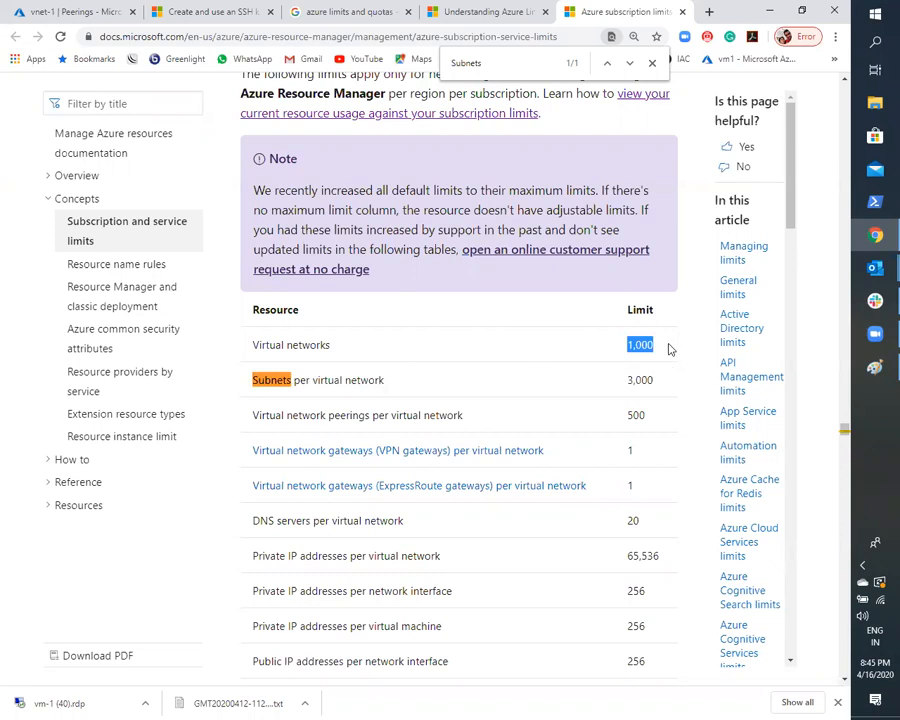
{"action": "left_click", "coordinate": [663, 345]}
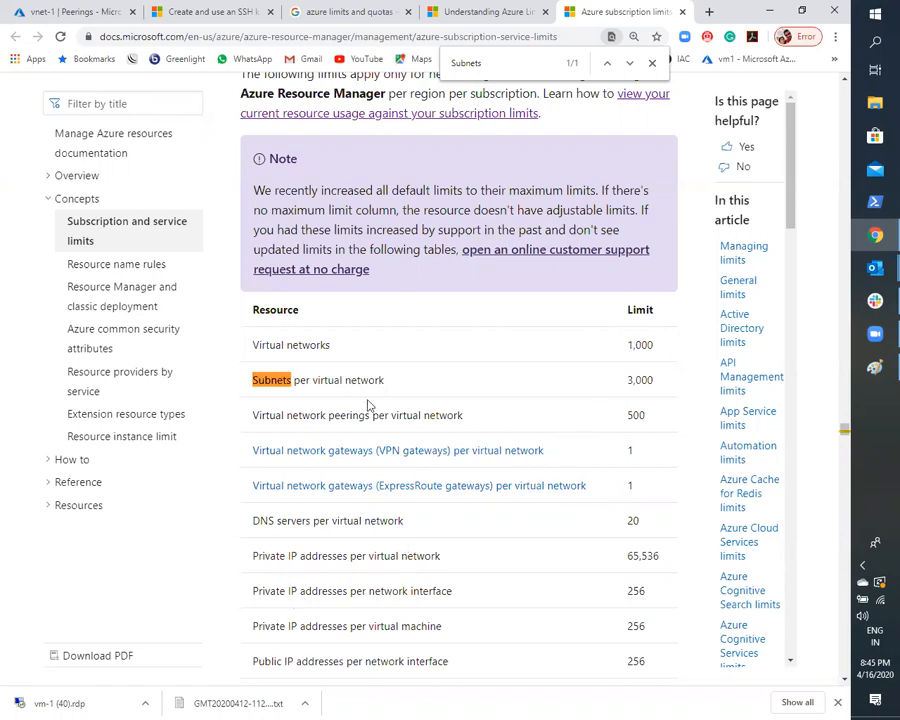
- Close the page search and review the limits for virtual networks and for subnets per virtual network in the resource table
{"action": "left_click", "coordinate": [652, 64]}
{"action": "left_click_drag", "start_coordinate": [261, 349], "coordinate": [341, 347]}
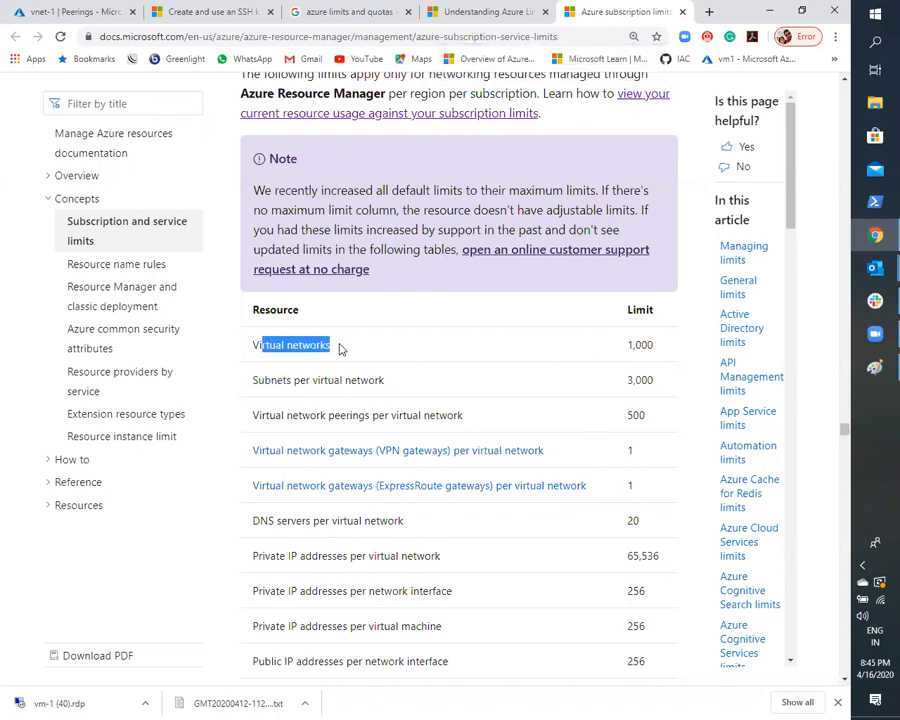
{"action": "left_click", "coordinate": [305, 357]}
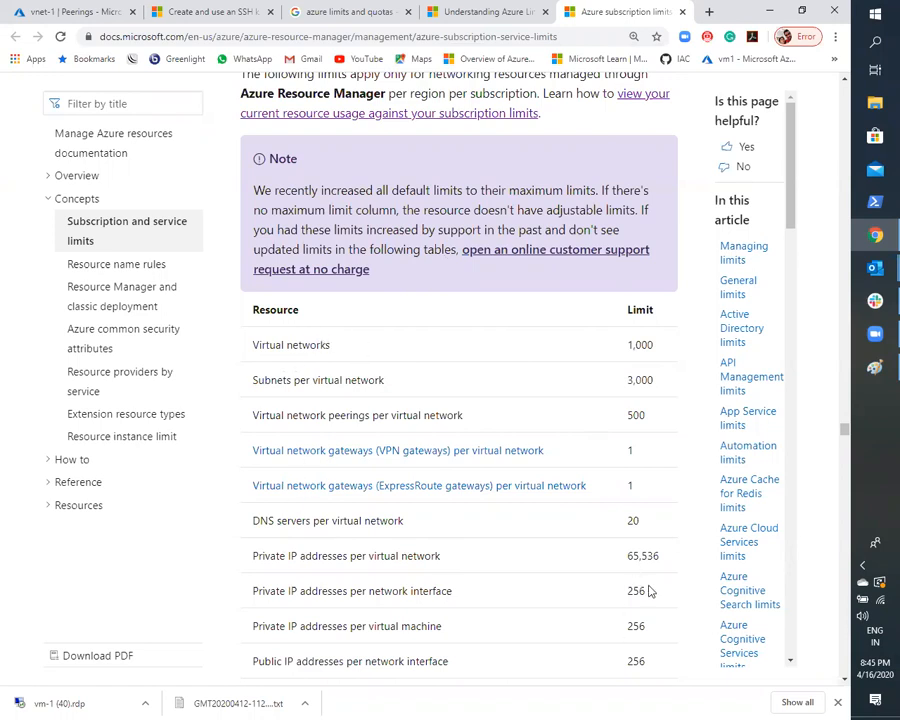
{"action": "left_click_drag", "start_coordinate": [650, 596], "coordinate": [621, 590]}
{"action": "left_click", "coordinate": [315, 360]}
{"action": "left_click_drag", "start_coordinate": [272, 347], "coordinate": [597, 374]}
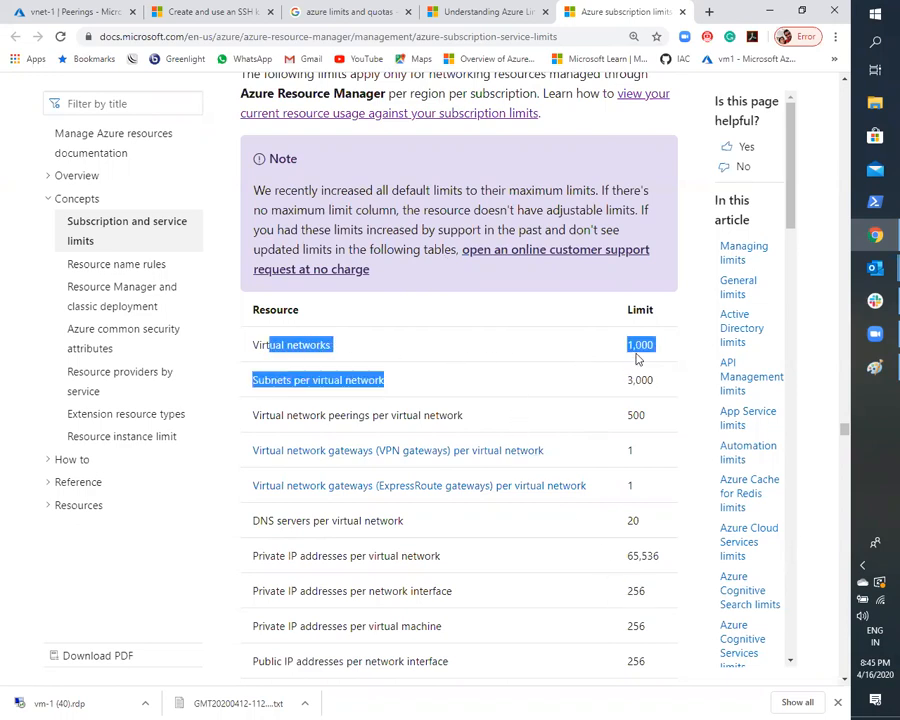
{"action": "left_click", "coordinate": [250, 425]}
{"action": "left_click_drag", "start_coordinate": [278, 385], "coordinate": [370, 415]}
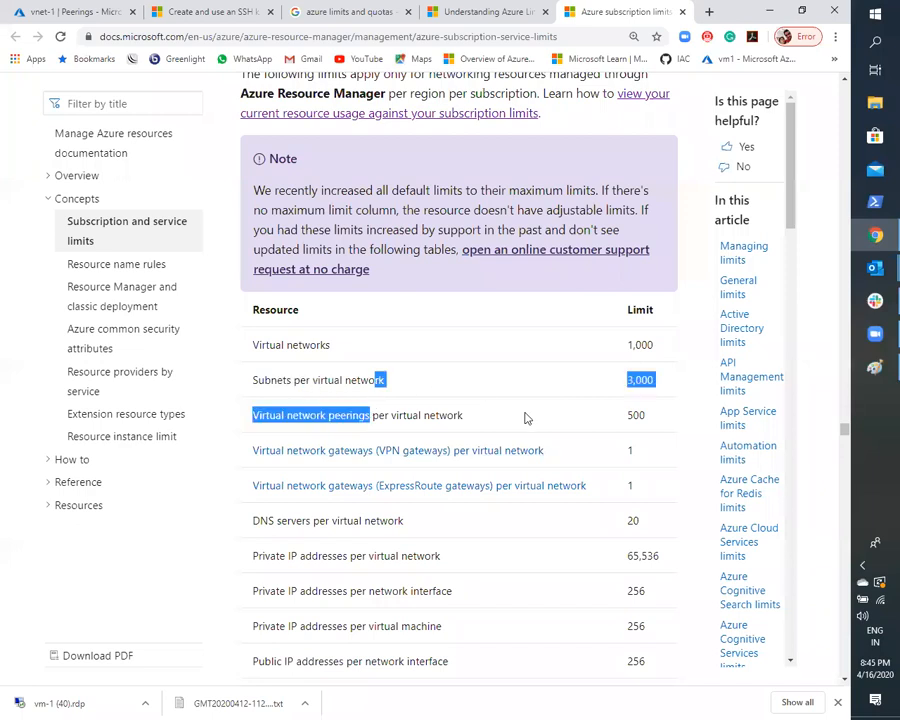
{"action": "left_click", "coordinate": [658, 384]}
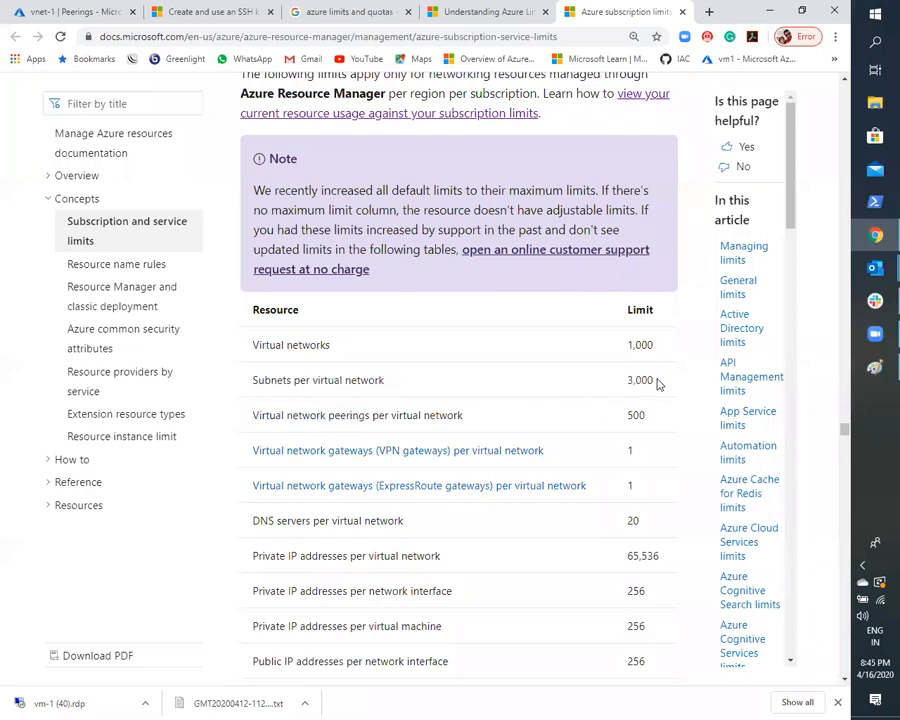
{"action": "double_click", "coordinate": [656, 383]}
- Skim the Media Services, Mobile Services and Multi-Factor Authentication limits, and return to the Networking limits section
{"action": "scroll", "coordinate": [482, 372], "scroll_direction": "up", "scroll_amount": 10}
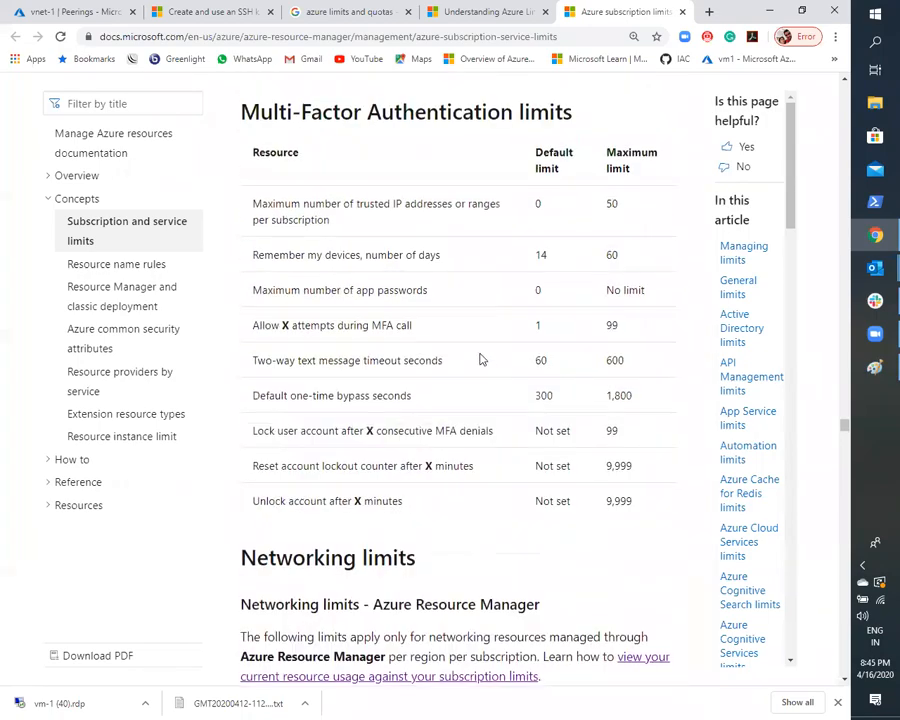
{"action": "scroll", "coordinate": [483, 358], "scroll_direction": "up", "scroll_amount": 1}
{"action": "scroll", "coordinate": [482, 358], "scroll_direction": "up", "scroll_amount": 8}
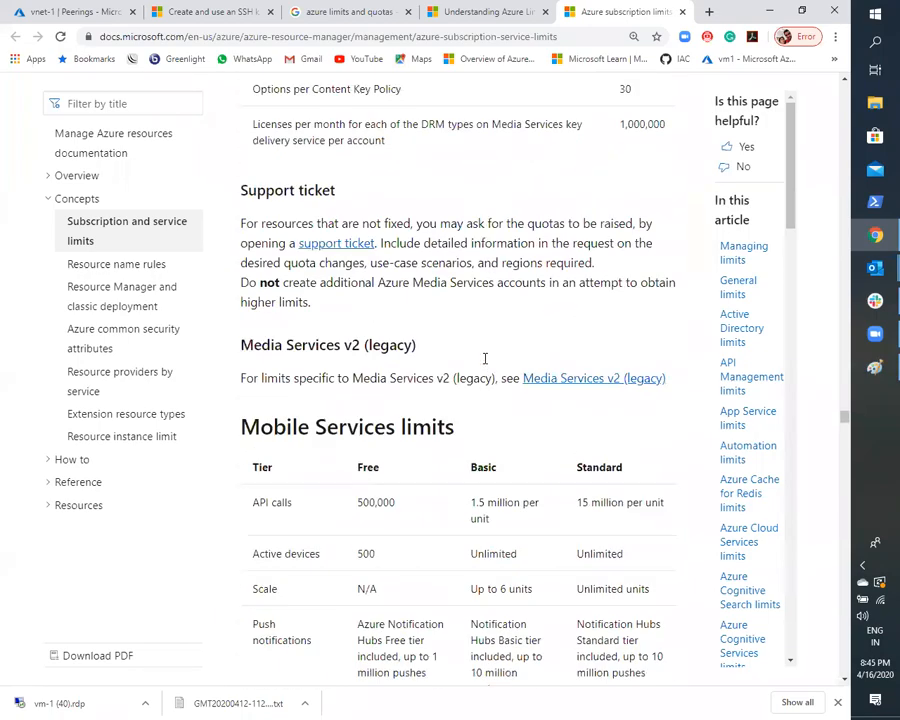
{"action": "scroll", "coordinate": [476, 362], "scroll_direction": "down", "scroll_amount": 9}
{"action": "scroll", "coordinate": [476, 362], "scroll_direction": "down", "scroll_amount": 10}
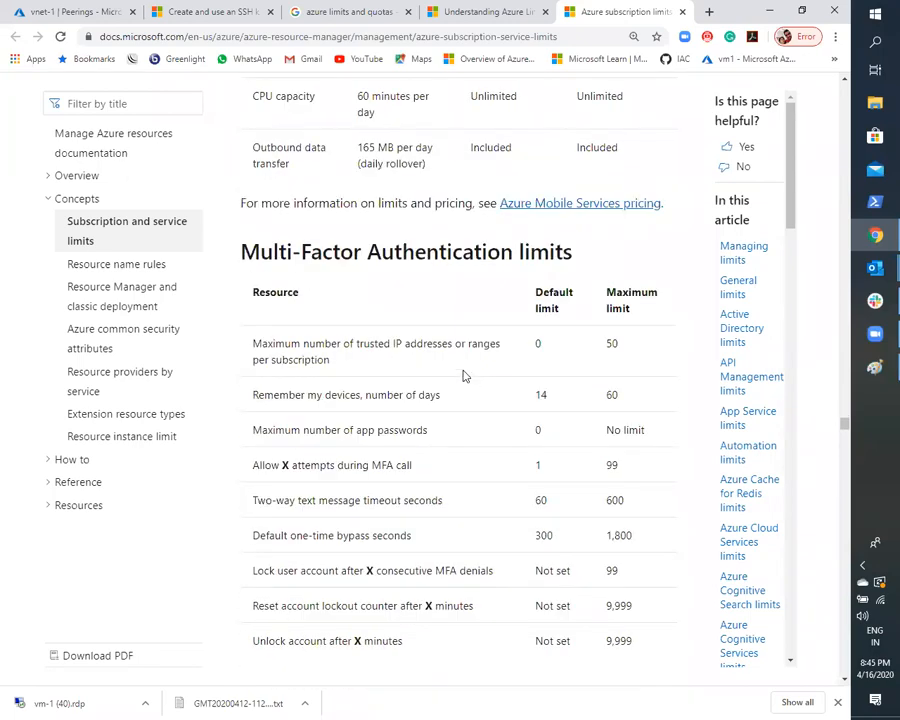
{"action": "scroll", "coordinate": [466, 360], "scroll_direction": "up", "scroll_amount": 8}
{"action": "scroll", "coordinate": [470, 345], "scroll_direction": "up", "scroll_amount": 15}
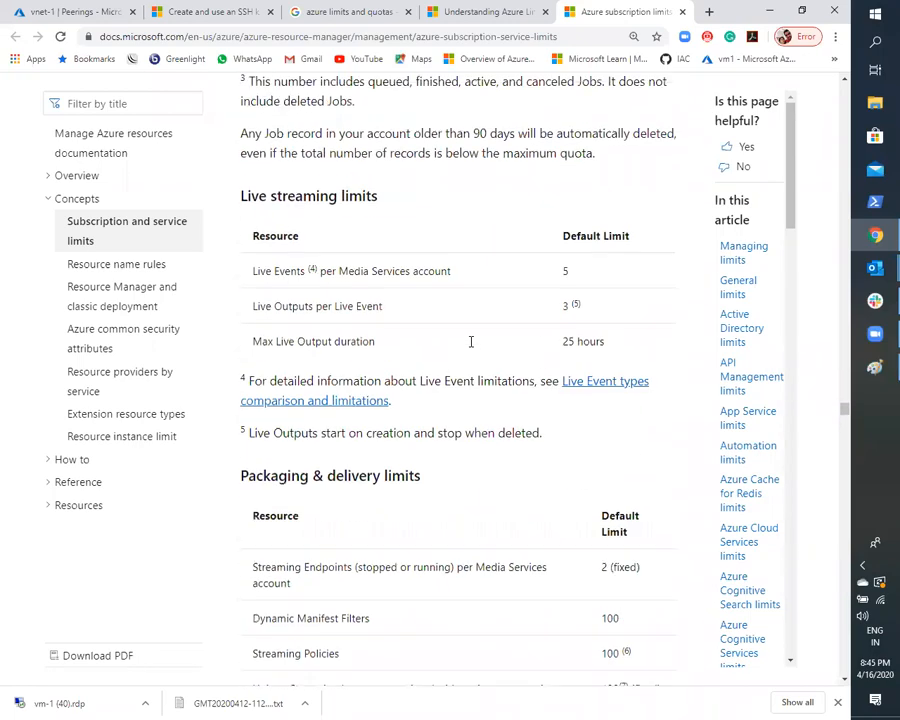
{"action": "scroll", "coordinate": [468, 342], "scroll_direction": "down", "scroll_amount": 5}
{"action": "scroll", "coordinate": [465, 352], "scroll_direction": "down", "scroll_amount": 15}
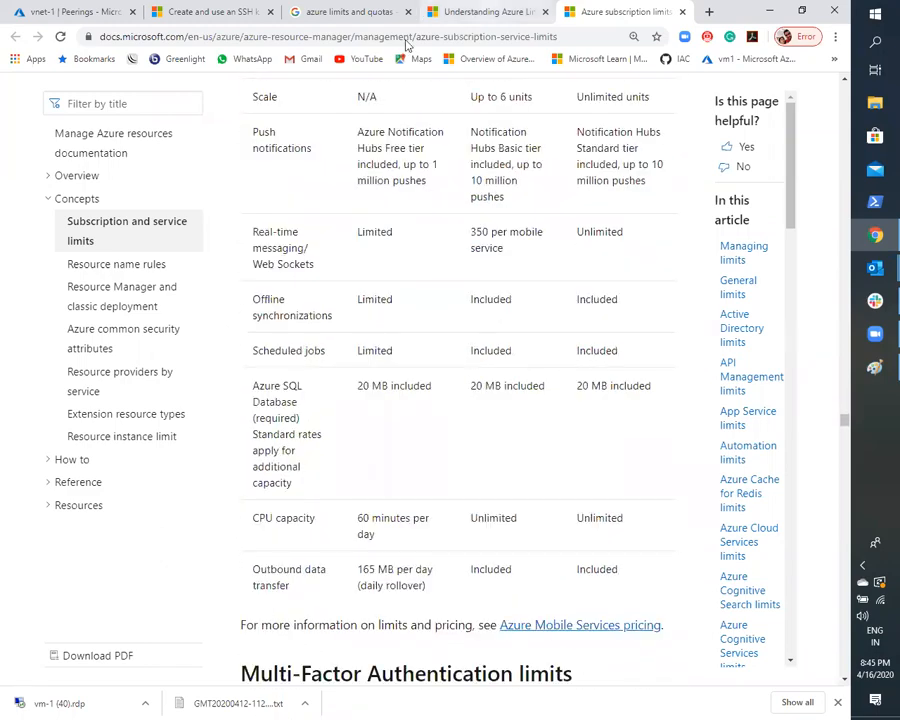
{"action": "scroll", "coordinate": [476, 388], "scroll_direction": "down", "scroll_amount": 4}
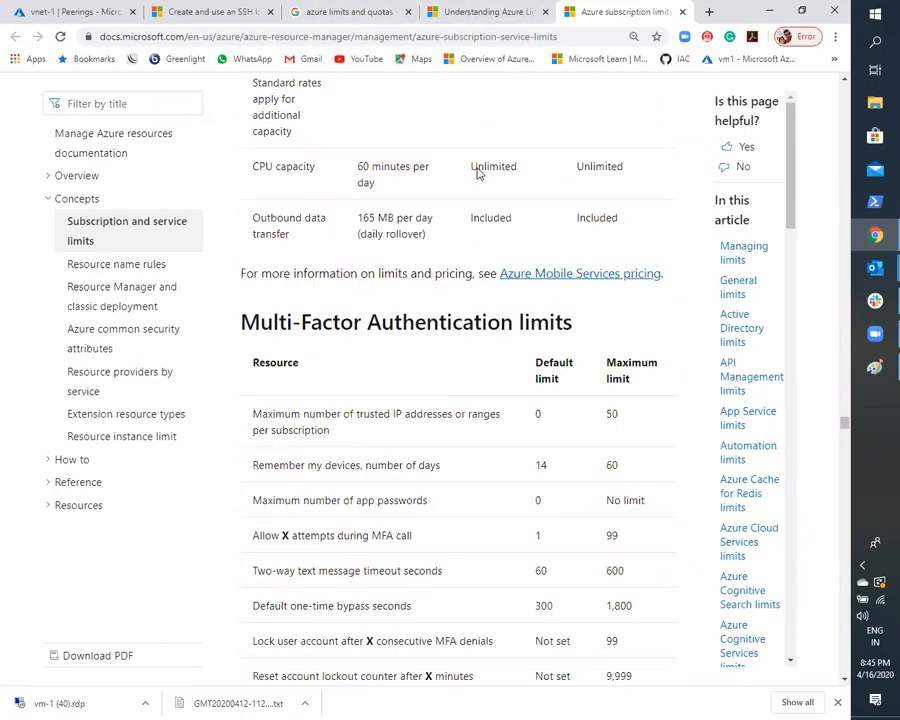
{"action": "scroll", "coordinate": [450, 212], "scroll_direction": "down", "scroll_amount": 3}
{"action": "scroll", "coordinate": [440, 230], "scroll_direction": "down", "scroll_amount": 3}
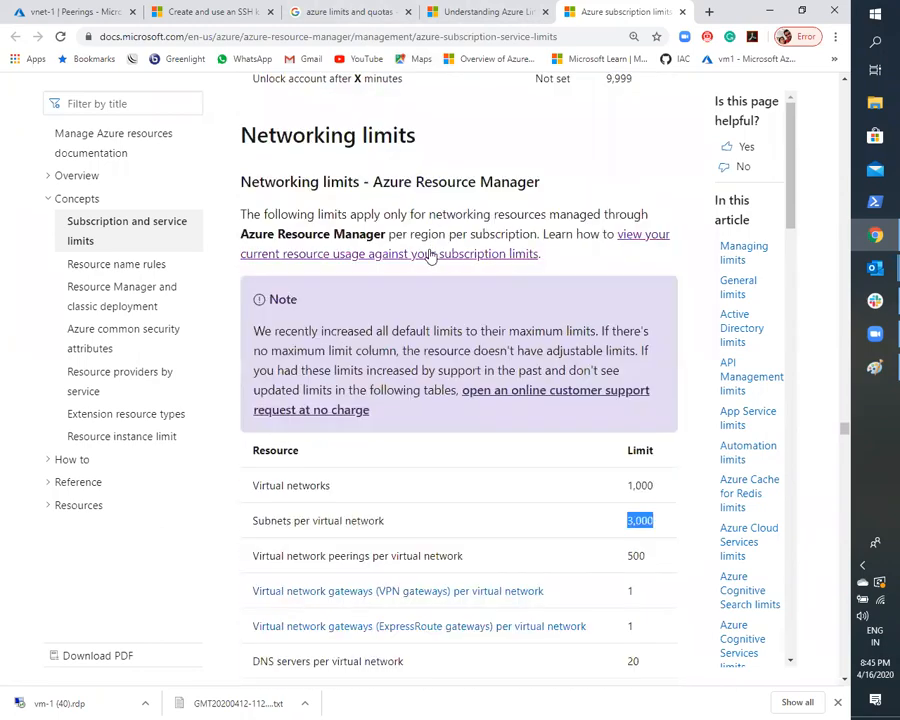
- Examine the limits for DNS servers and private IP addresses per virtual network, and for private IP addresses per network interface
{"action": "scroll", "coordinate": [428, 252], "scroll_direction": "down", "scroll_amount": 3}
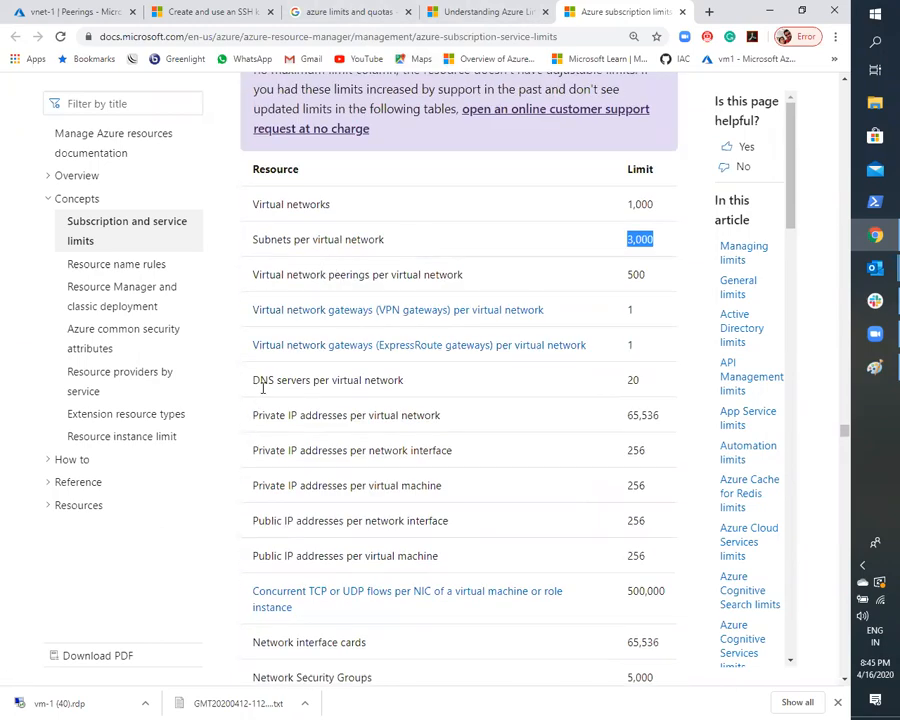
{"action": "left_click_drag", "start_coordinate": [262, 387], "coordinate": [434, 391]}
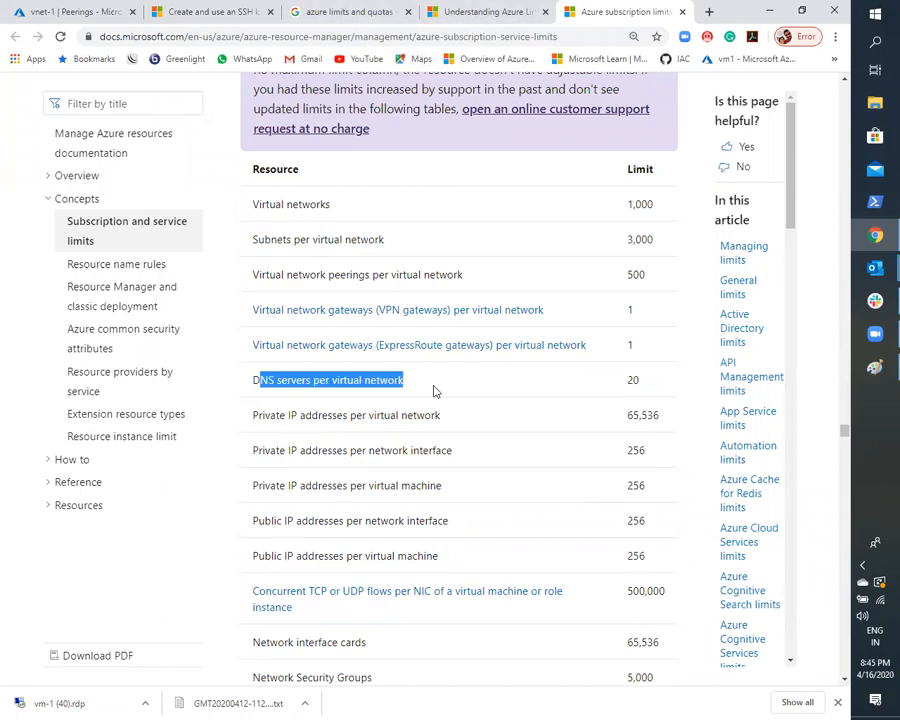
{"action": "left_click", "coordinate": [632, 378]}
{"action": "left_click_drag", "start_coordinate": [632, 378], "coordinate": [641, 382]}
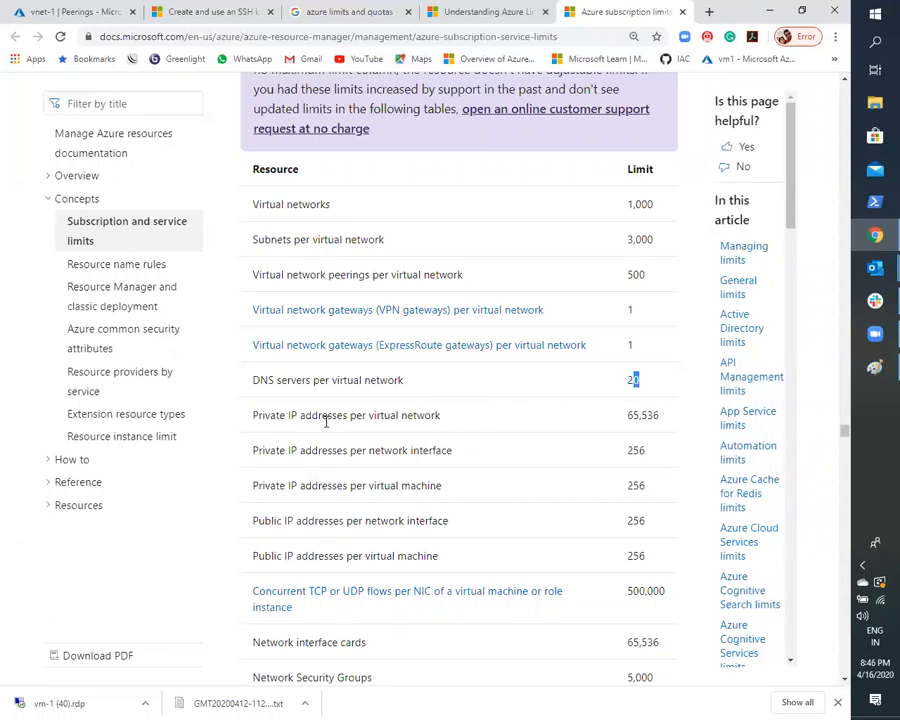
{"action": "left_click_drag", "start_coordinate": [310, 420], "coordinate": [437, 432]}
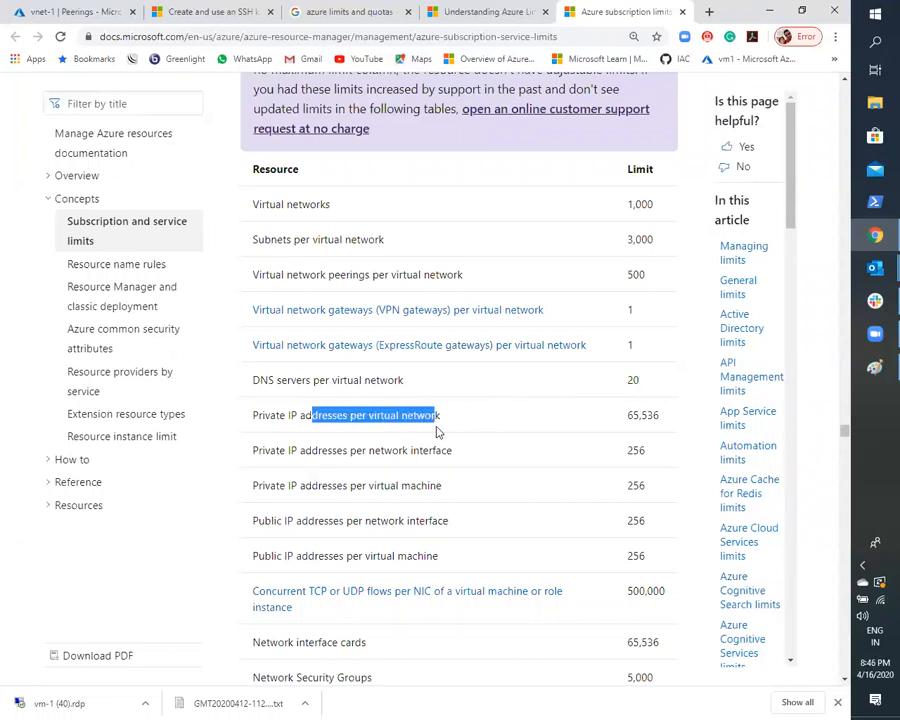
{"action": "left_click", "coordinate": [638, 420]}
{"action": "left_click_drag", "start_coordinate": [638, 420], "coordinate": [660, 420]}
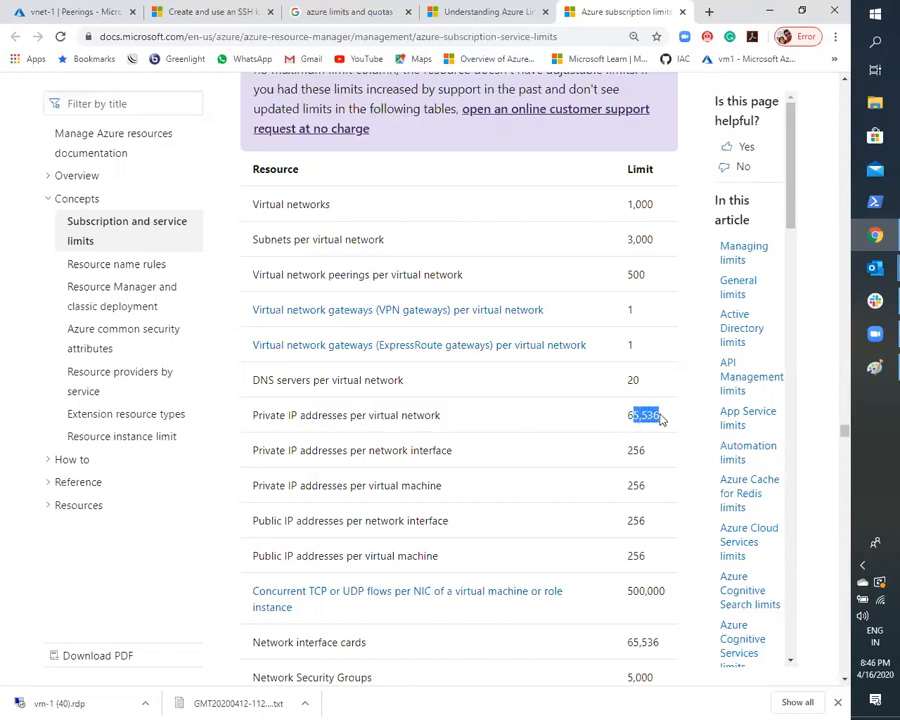
{"action": "left_click", "coordinate": [502, 457]}
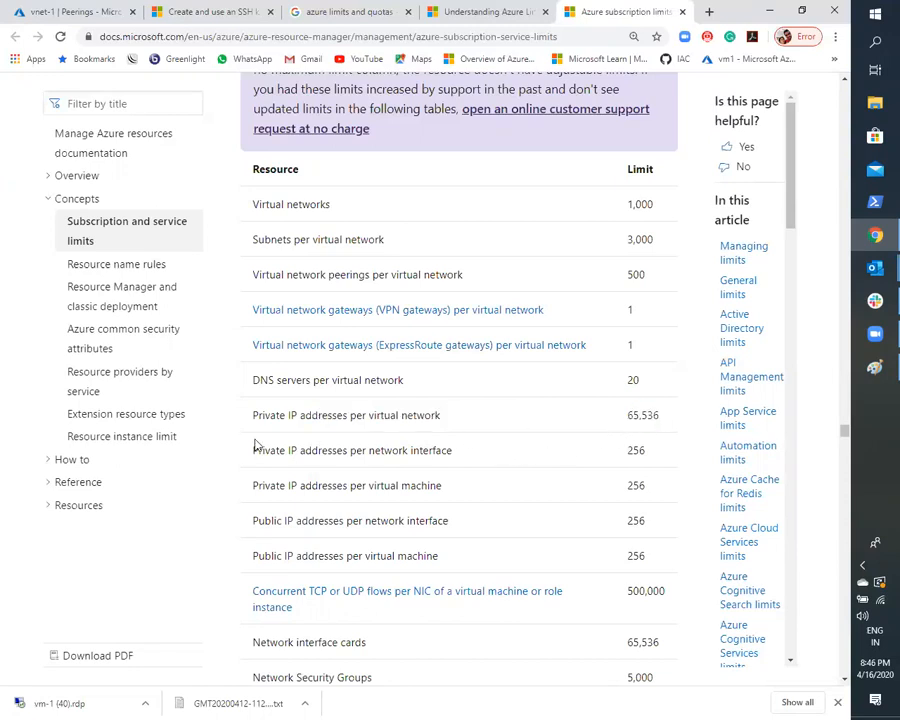
{"action": "left_click_drag", "start_coordinate": [261, 450], "coordinate": [451, 451]}
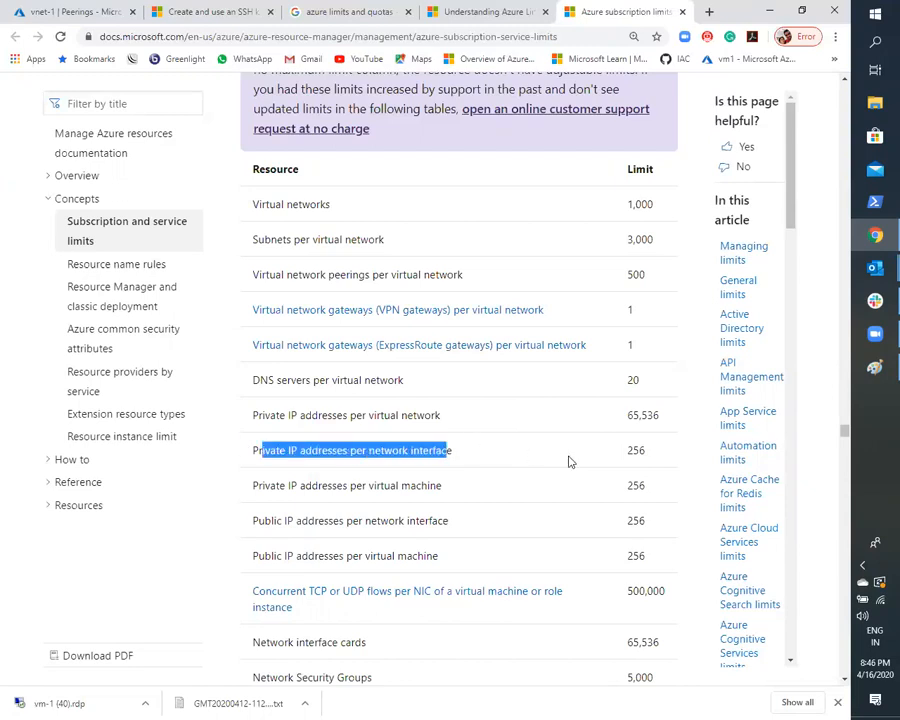
{"action": "left_click_drag", "start_coordinate": [627, 450], "coordinate": [633, 451]}
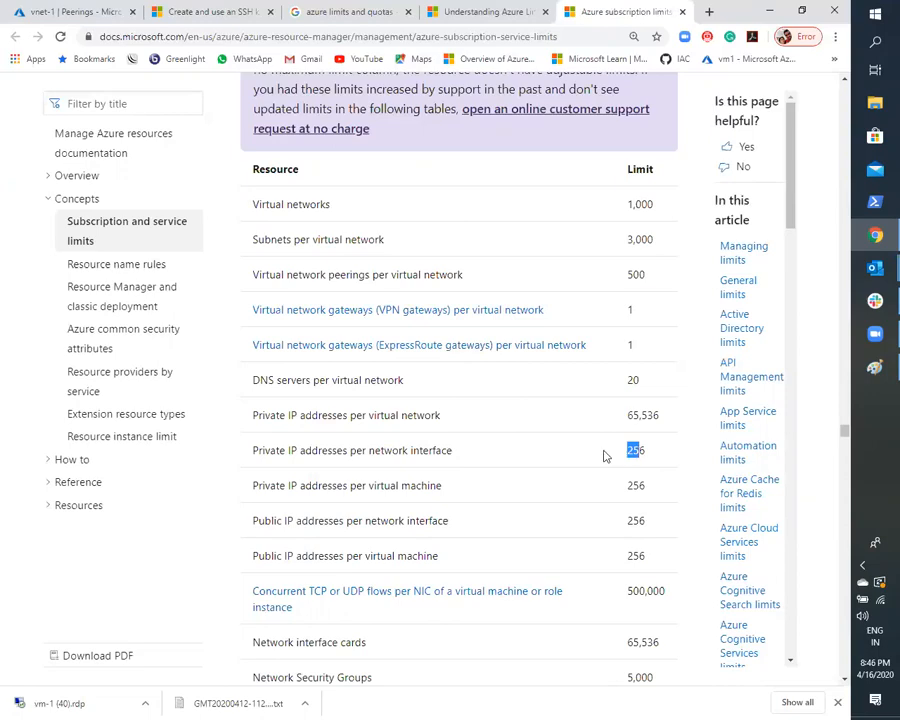
- Skim the load balancer limits and the device provisioning and Event Hubs limits elsewhere in the article
{"action": "scroll", "coordinate": [590, 455], "scroll_direction": "down", "scroll_amount": 7}
{"action": "scroll", "coordinate": [548, 464], "scroll_direction": "down", "scroll_amount": 7}
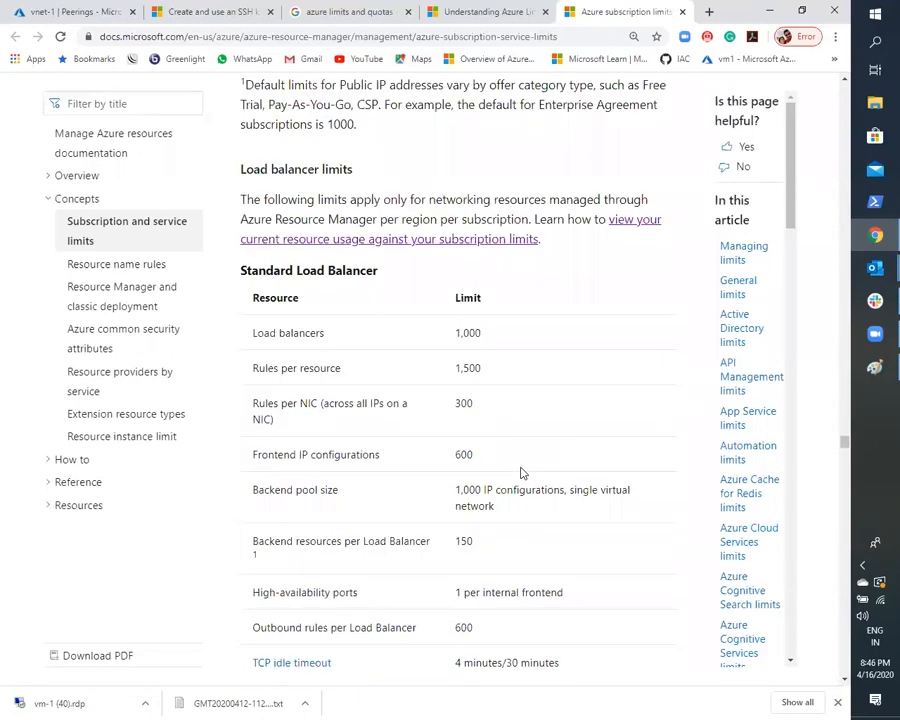
{"action": "scroll", "coordinate": [520, 472], "scroll_direction": "up", "scroll_amount": 15}
{"action": "scroll", "coordinate": [520, 472], "scroll_direction": "up", "scroll_amount": 20}
{"action": "scroll", "coordinate": [520, 472], "scroll_direction": "up", "scroll_amount": 20}
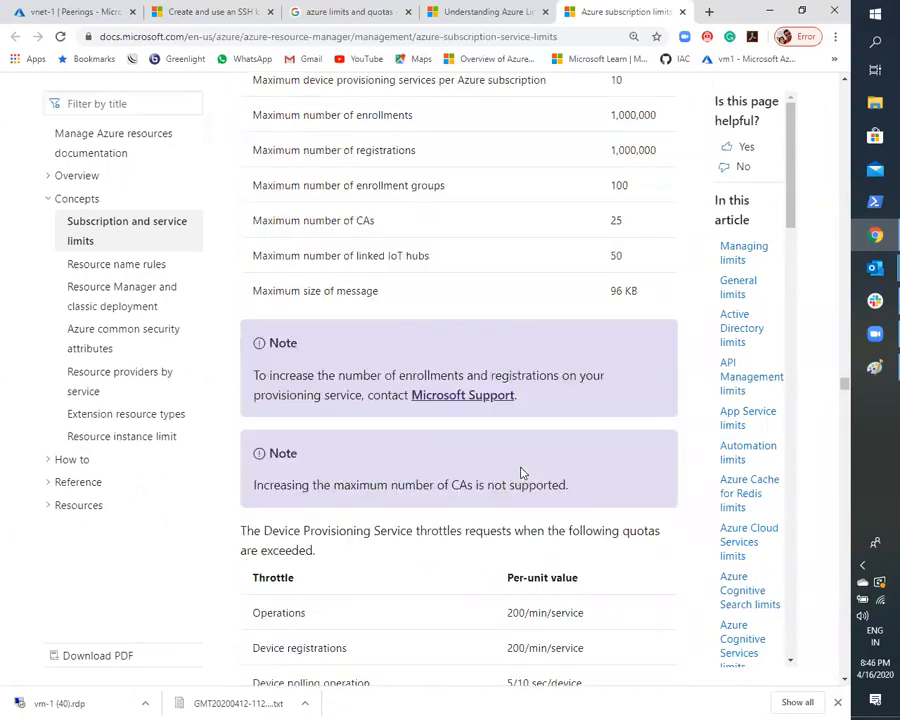
{"action": "scroll", "coordinate": [520, 472], "scroll_direction": "up", "scroll_amount": 20}
{"action": "scroll", "coordinate": [520, 472], "scroll_direction": "up", "scroll_amount": 20}
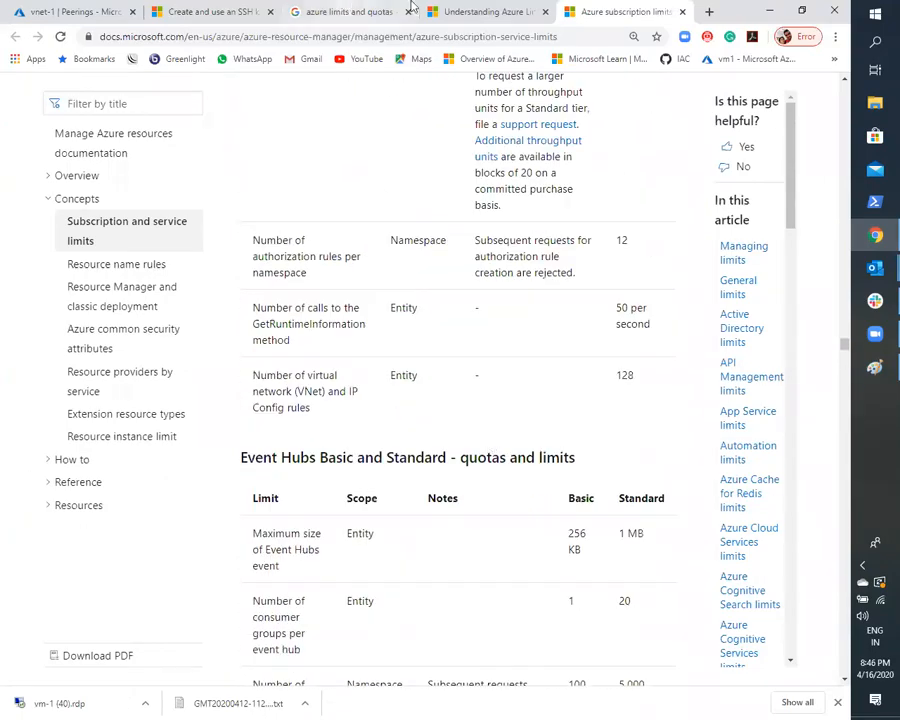
- Return to the vnet-1 portal page, switch to Paint, sketch a green freehand link between Vnet-1 and vnet-2, and undo it
{"action": "left_click", "coordinate": [64, 11]}
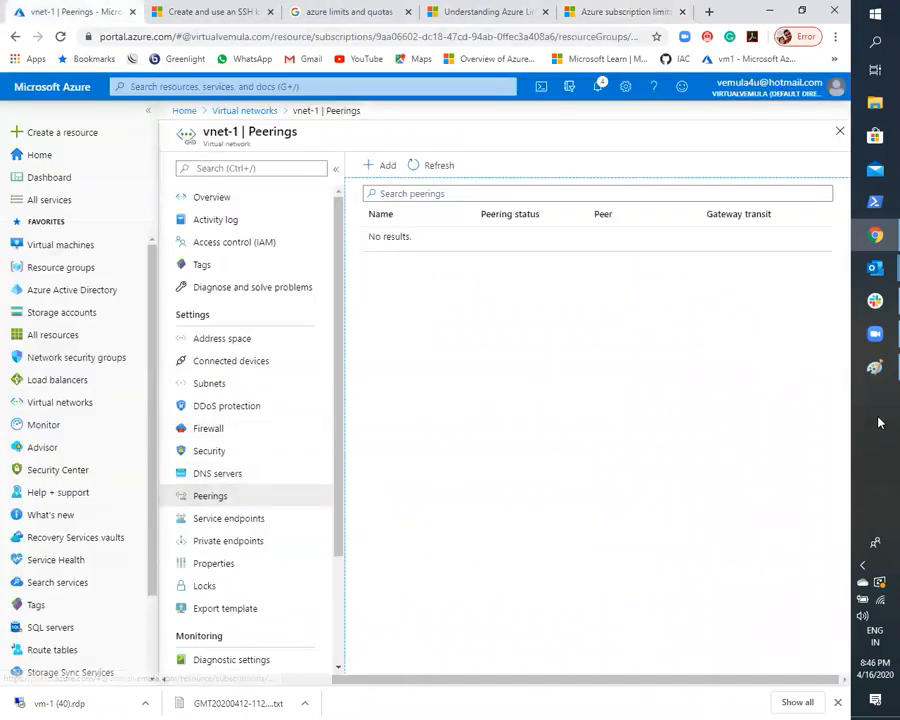
{"action": "left_click", "coordinate": [875, 367]}
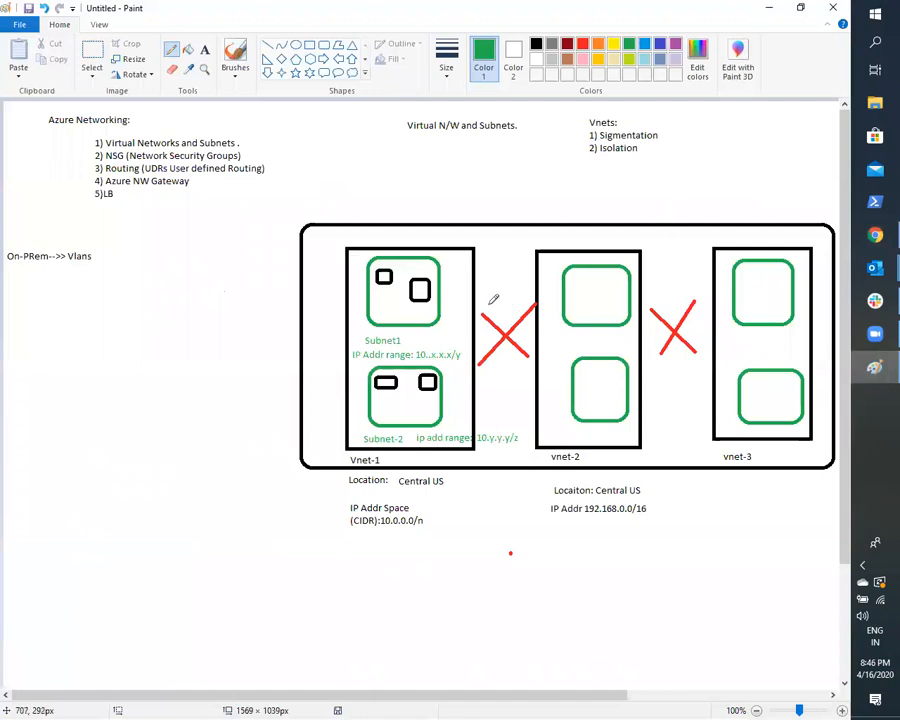
{"action": "left_click_drag", "start_coordinate": [474, 343], "coordinate": [539, 330]}
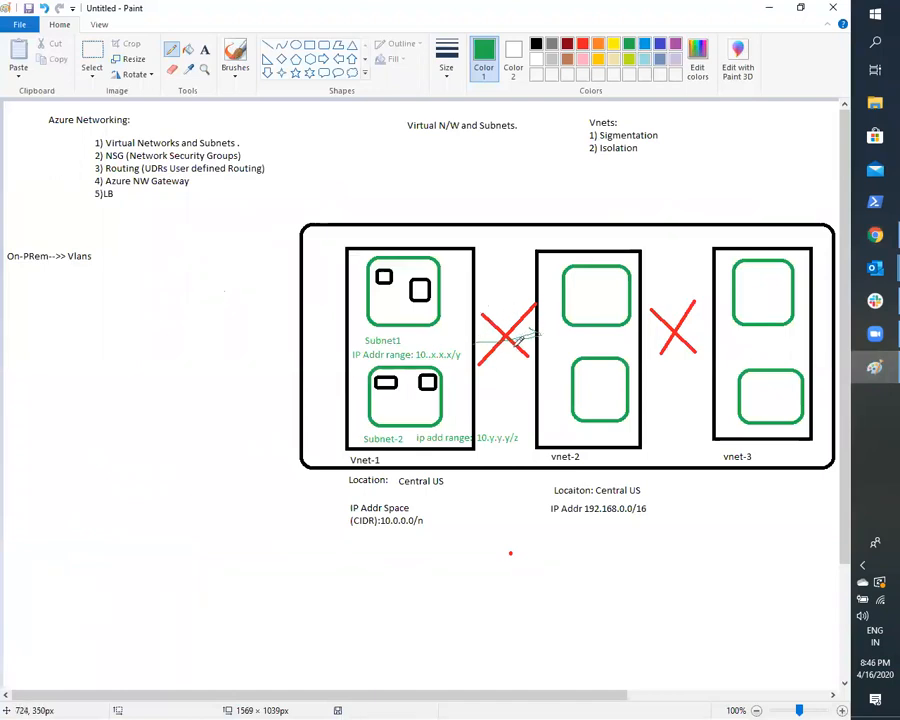
{"action": "key", "text": "ctrl+z"}
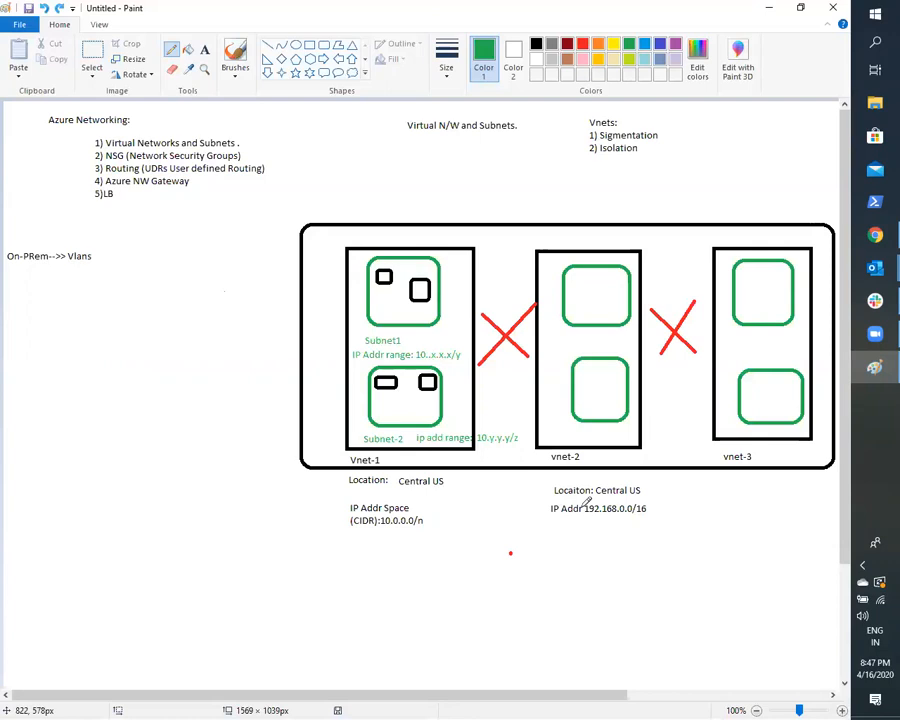
- Compare the Peerings page of vnet-1 in the portal with the virtual network drawing in Paint, ending in the portal
{"action": "key", "text": "alt+Tab"}
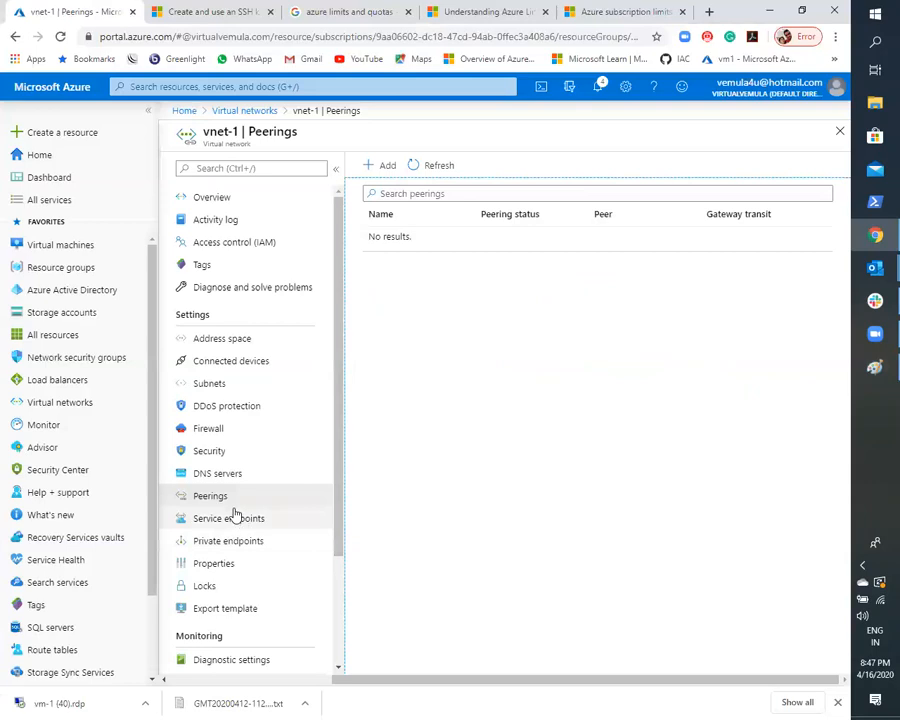
{"action": "key", "text": "alt+Tab"}
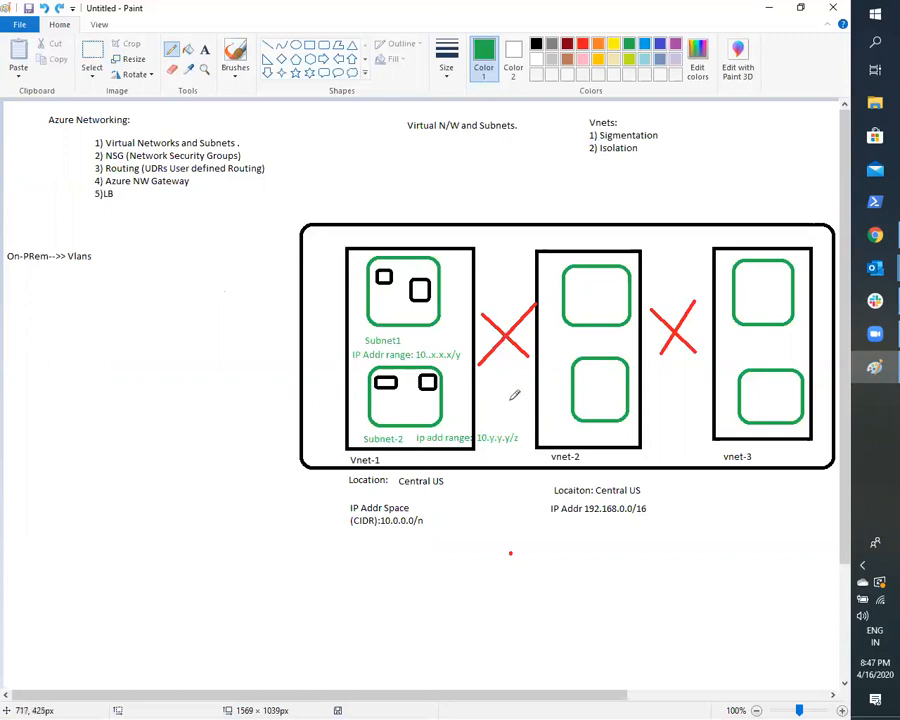
{"action": "key", "text": "alt+Tab"}
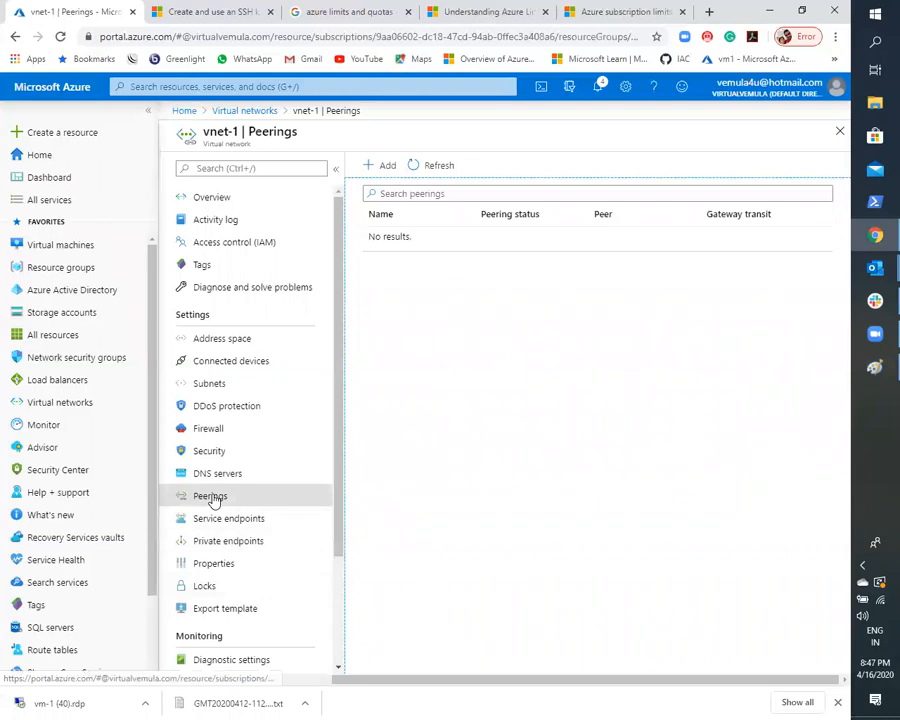
- View the topology diagram of vnet-1, open Subnet-1 from it, and return through the diagram to the network's overview
{"action": "scroll", "coordinate": [214, 510], "scroll_direction": "down", "scroll_amount": 3}
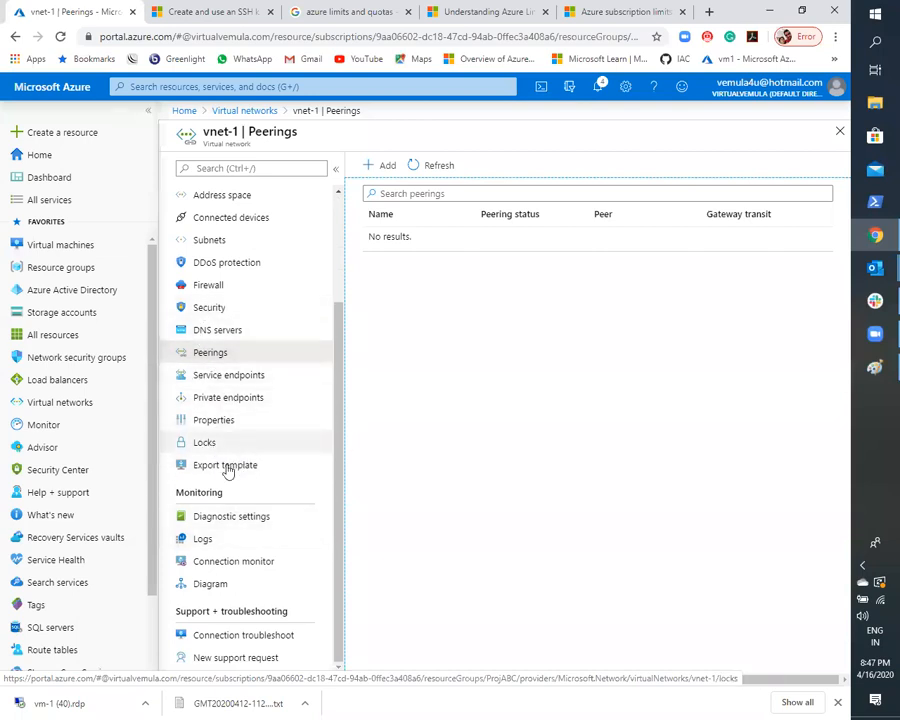
{"action": "left_click", "coordinate": [210, 583]}
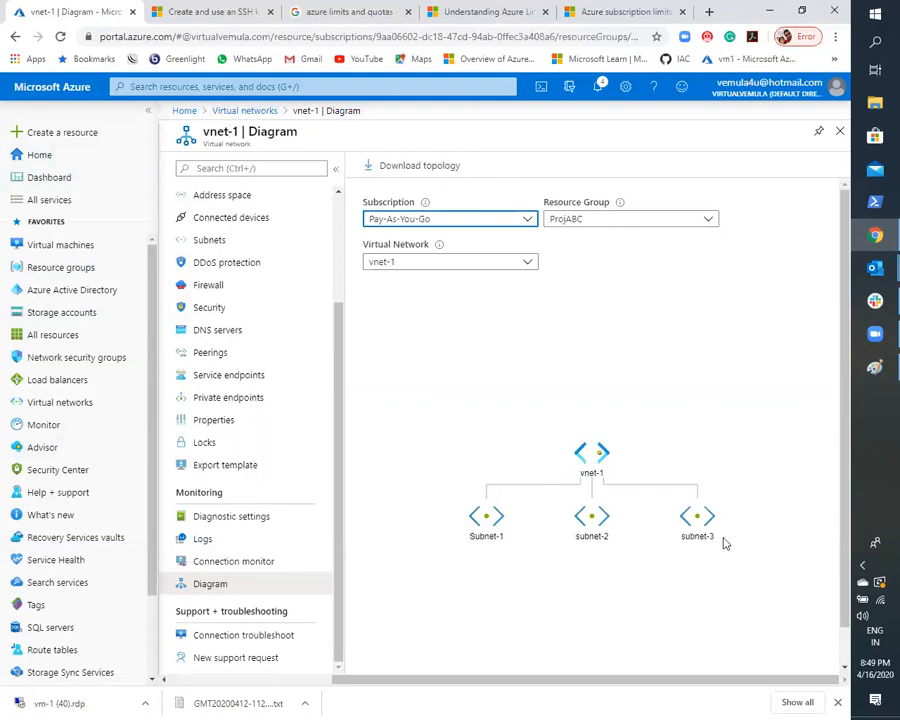
{"action": "left_click", "coordinate": [481, 524]}
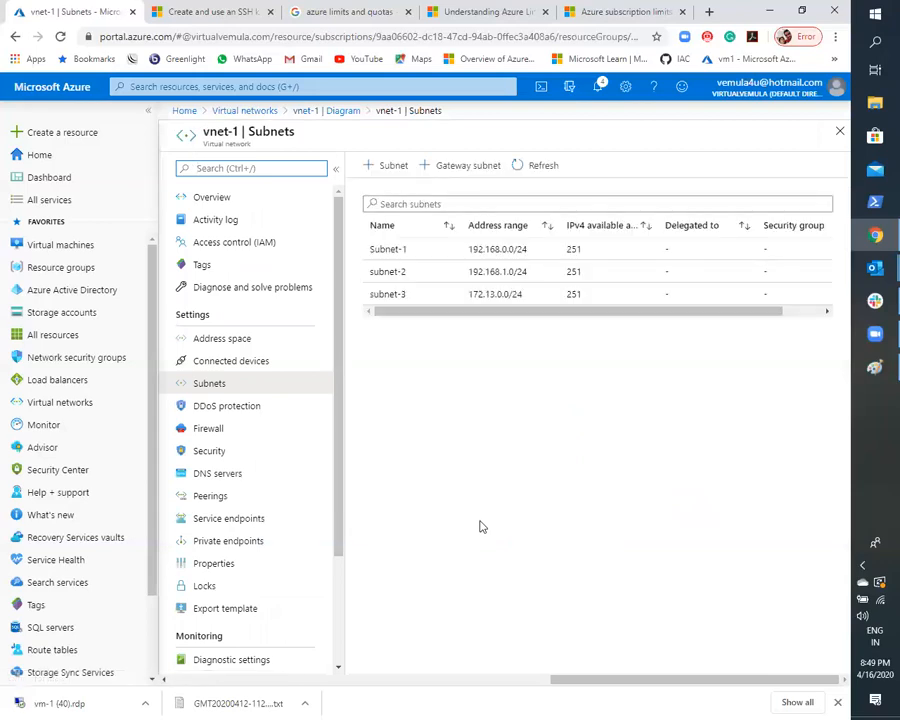
{"action": "left_click", "coordinate": [310, 112]}
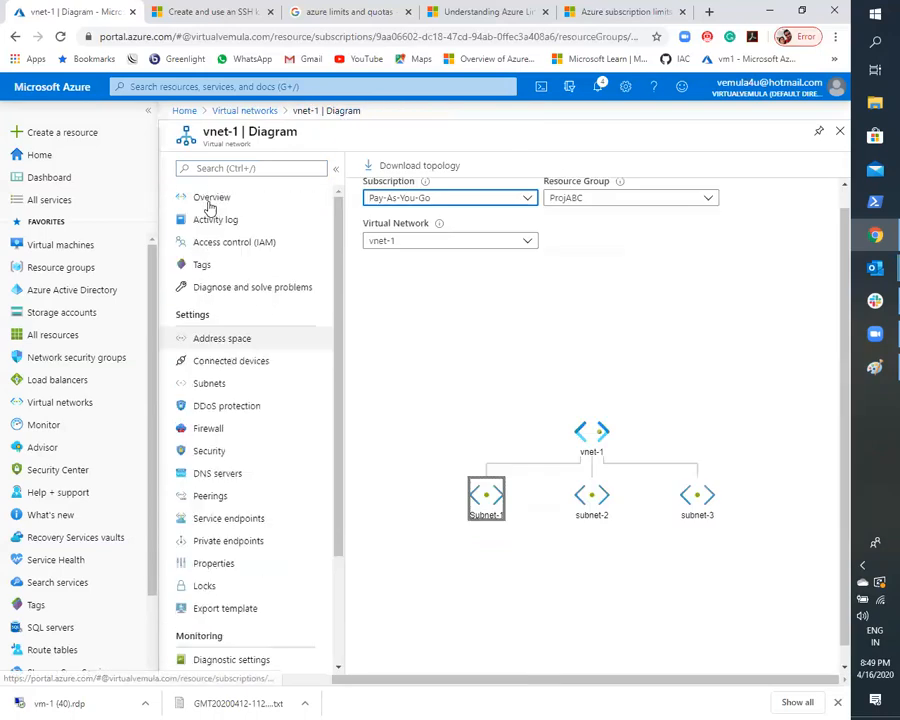
{"action": "left_click", "coordinate": [210, 200]}
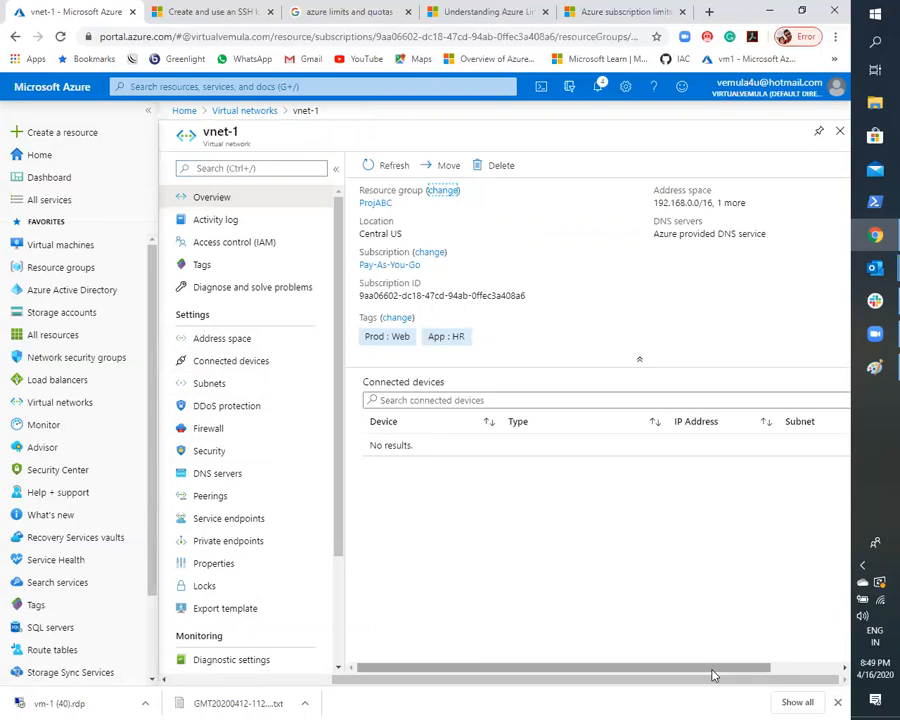
- Review the address space of vnet-1 and its list of subnets
{"action": "left_click_drag", "start_coordinate": [722, 670], "coordinate": [580, 662]}
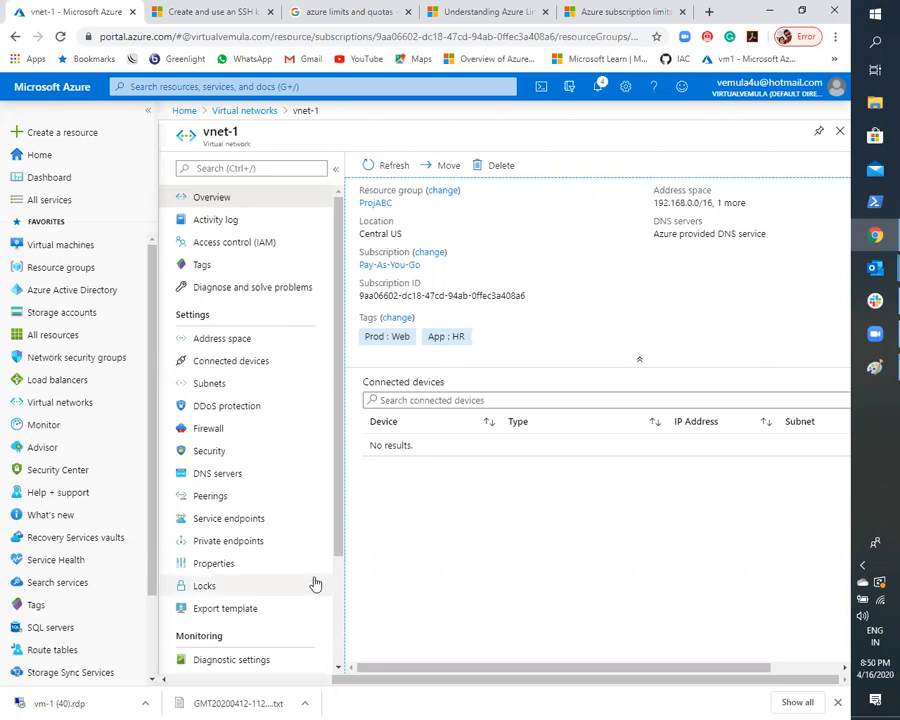
{"action": "left_click", "coordinate": [216, 345]}
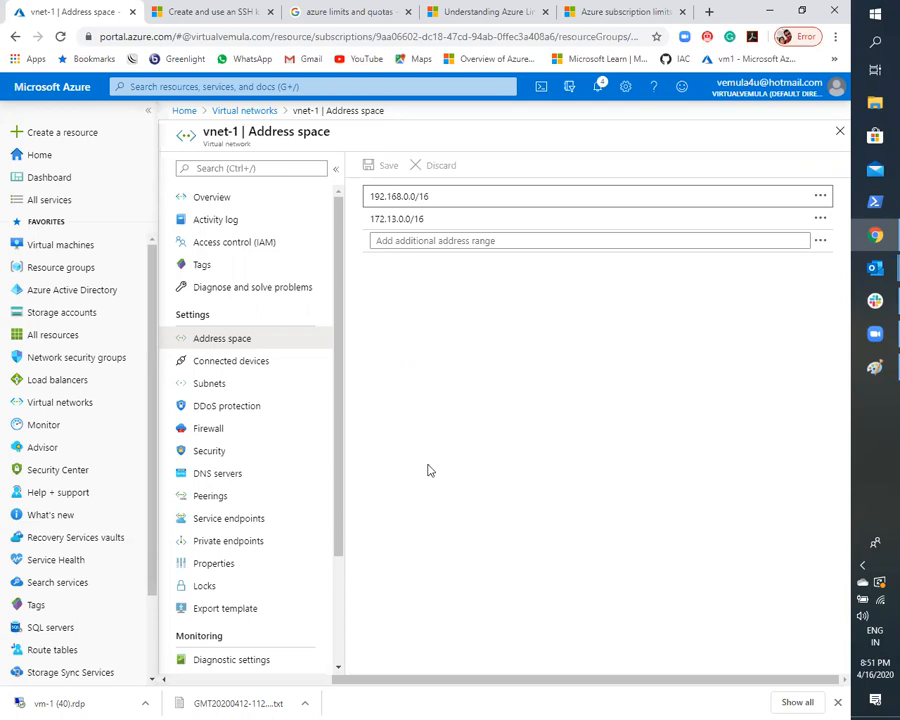
{"action": "left_click", "coordinate": [198, 348]}
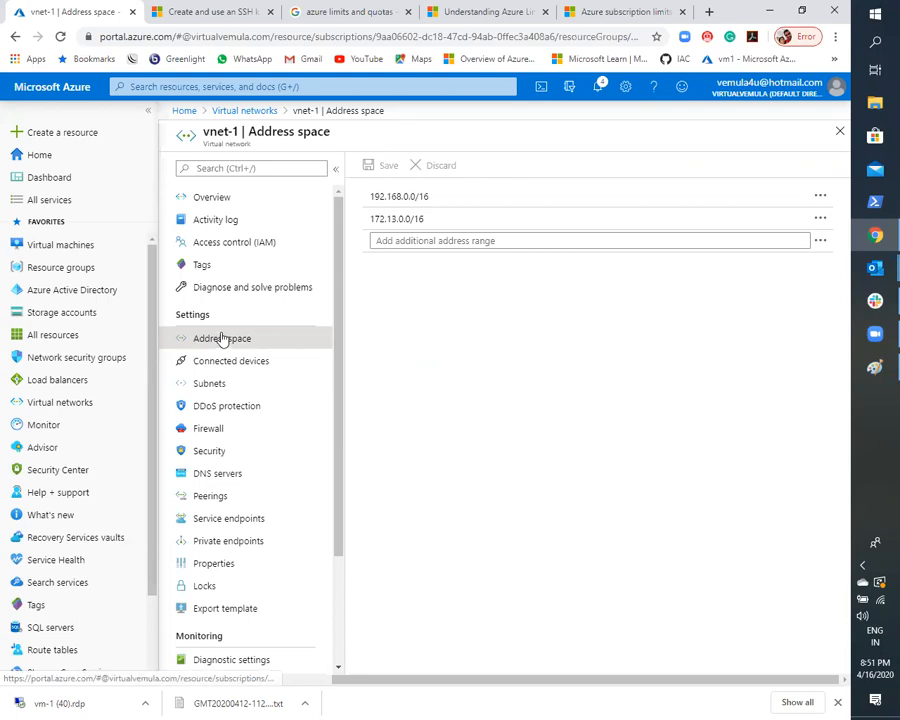
{"action": "left_click", "coordinate": [220, 383]}
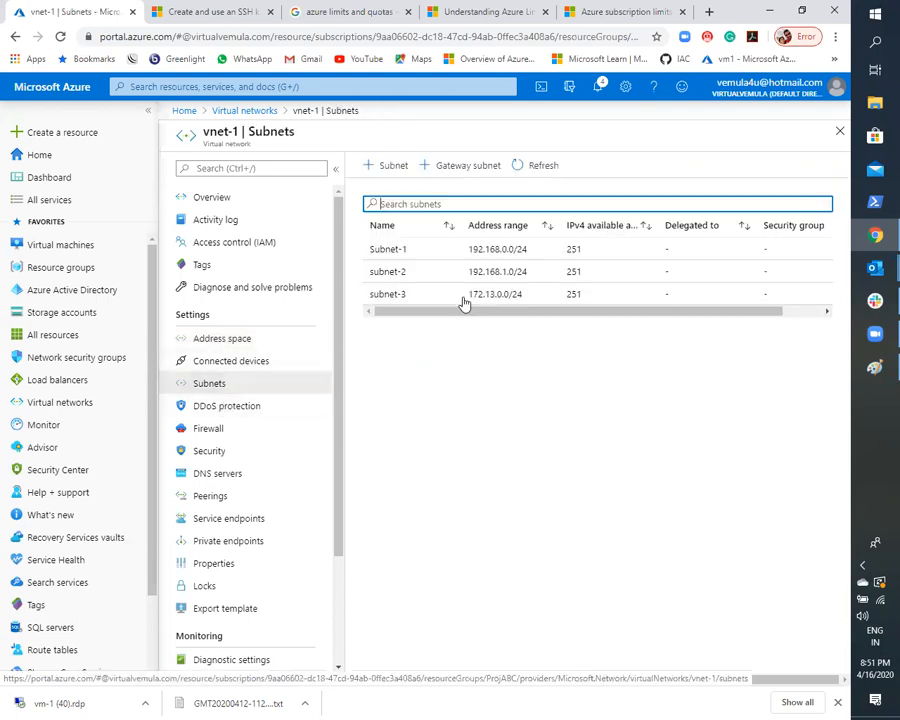
- View the form for adding a subnet to vnet-1, dismiss it, and return to the list of virtual networks
{"action": "left_click", "coordinate": [391, 167]}
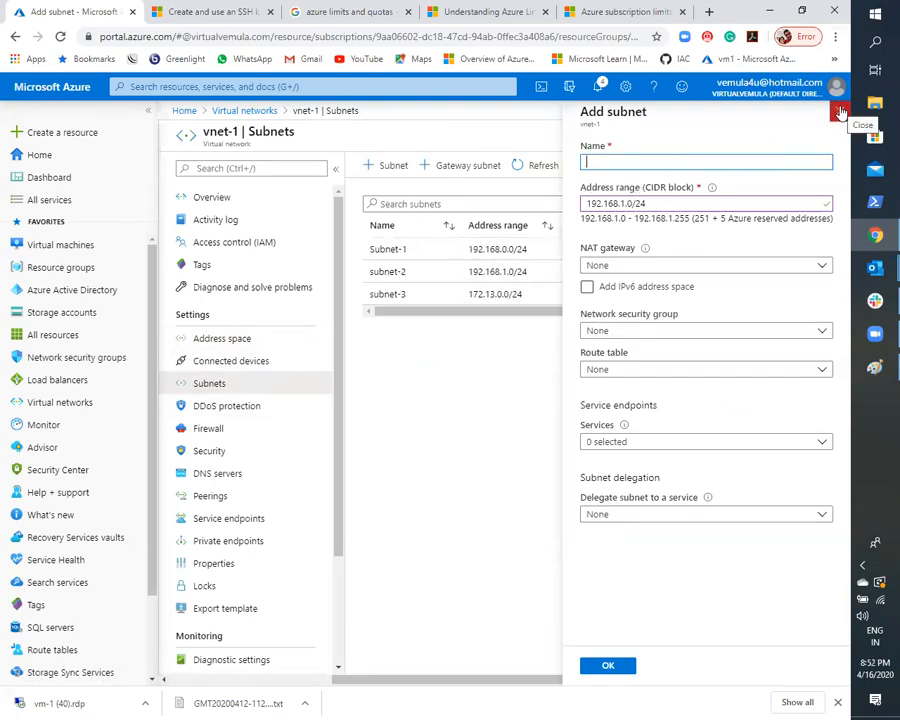
{"action": "left_click", "coordinate": [840, 113]}
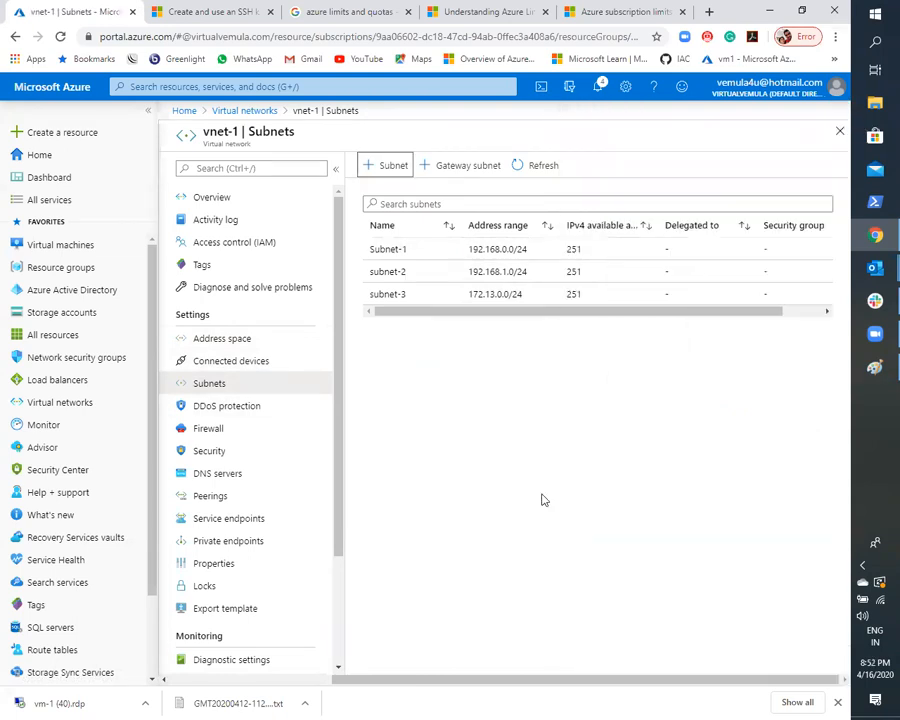
{"action": "left_click", "coordinate": [246, 111]}
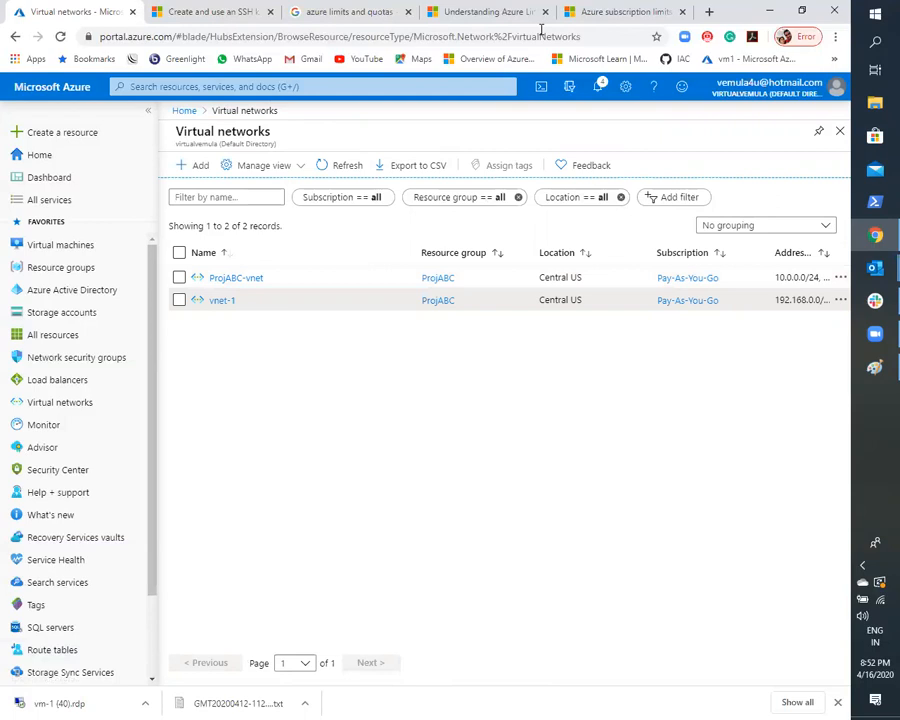
- Open virtualvemula.com in a new browser tab and show the blog's Azure posts
{"action": "left_click", "coordinate": [709, 11]}
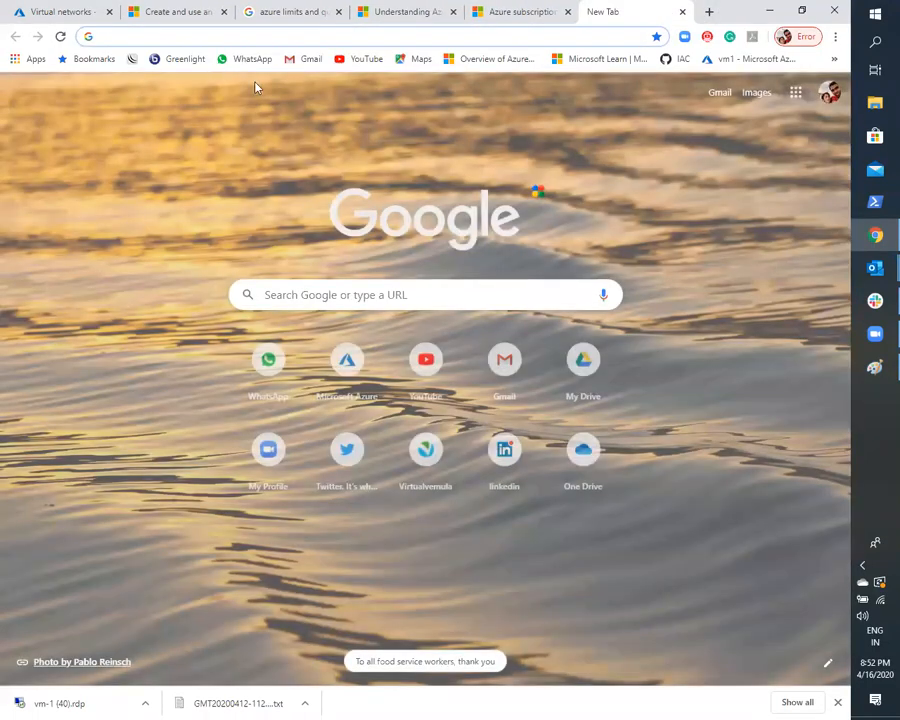
{"action": "type", "text": "virtualvemula.com"}
{"action": "key", "text": "Return"}
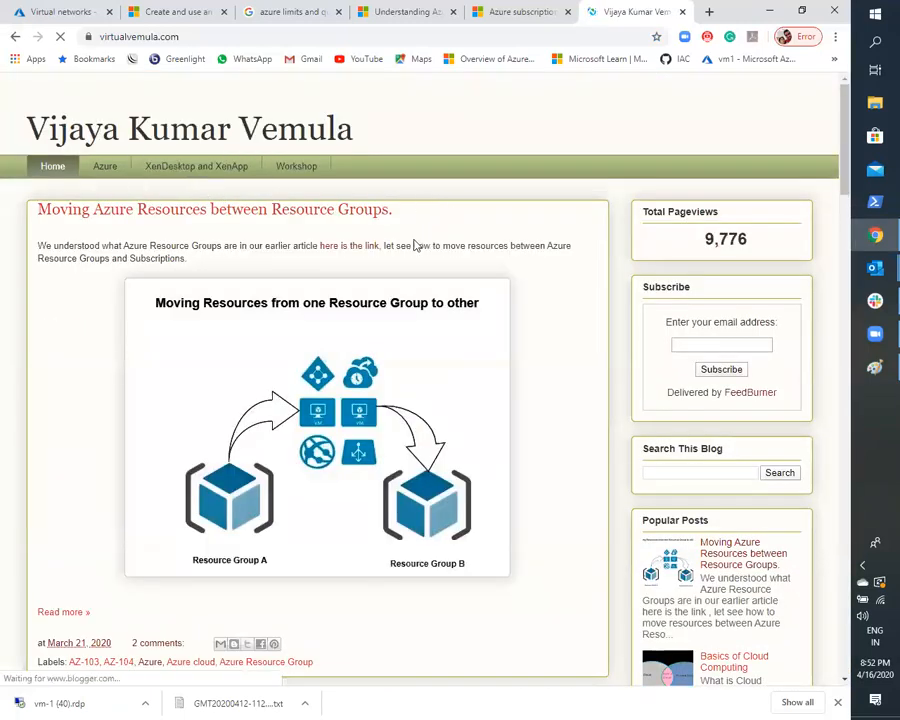
{"action": "left_click", "coordinate": [106, 380]}
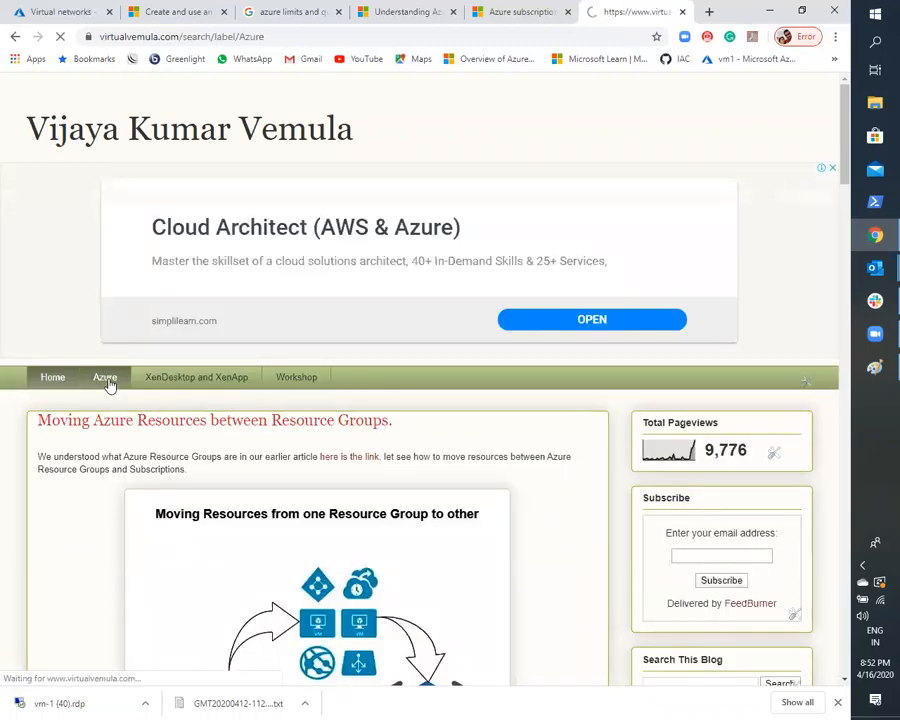
- Find and open the post "How to Create Azure Trail Subscription (30 days / ₹13,300 )" among the Azure posts
{"action": "scroll", "coordinate": [311, 357], "scroll_direction": "down", "scroll_amount": 7}
{"action": "scroll", "coordinate": [361, 441], "scroll_direction": "down", "scroll_amount": 20}
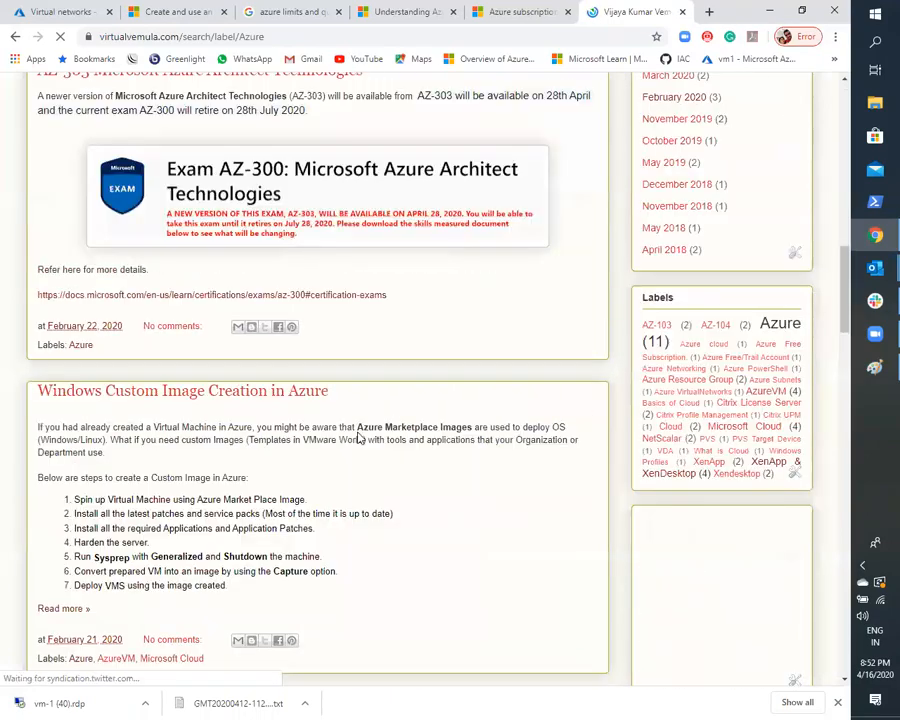
{"action": "scroll", "coordinate": [362, 443], "scroll_direction": "up", "scroll_amount": 1}
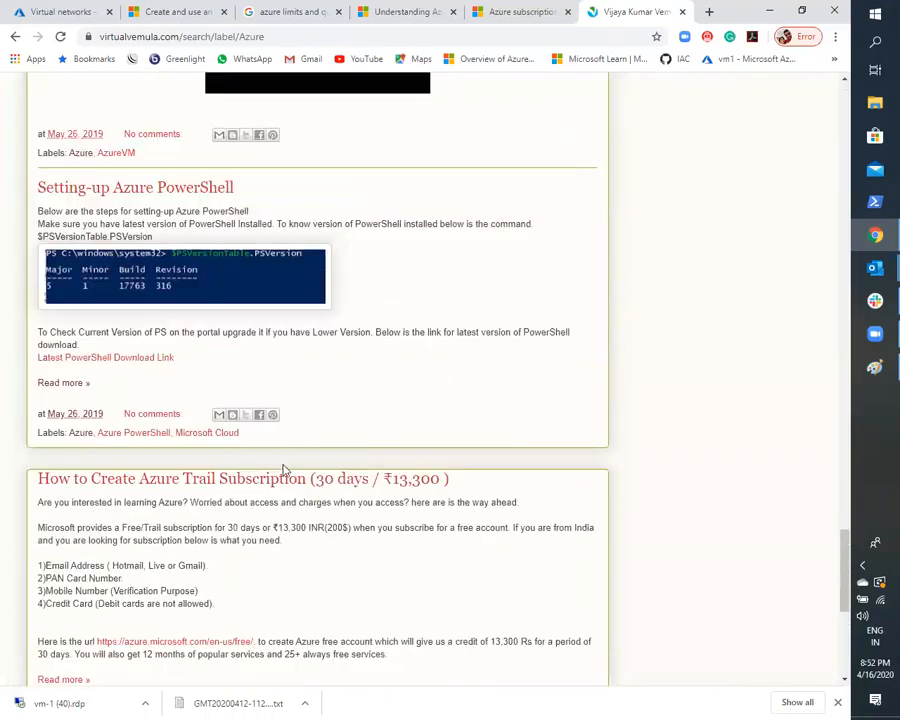
{"action": "left_click", "coordinate": [276, 480]}
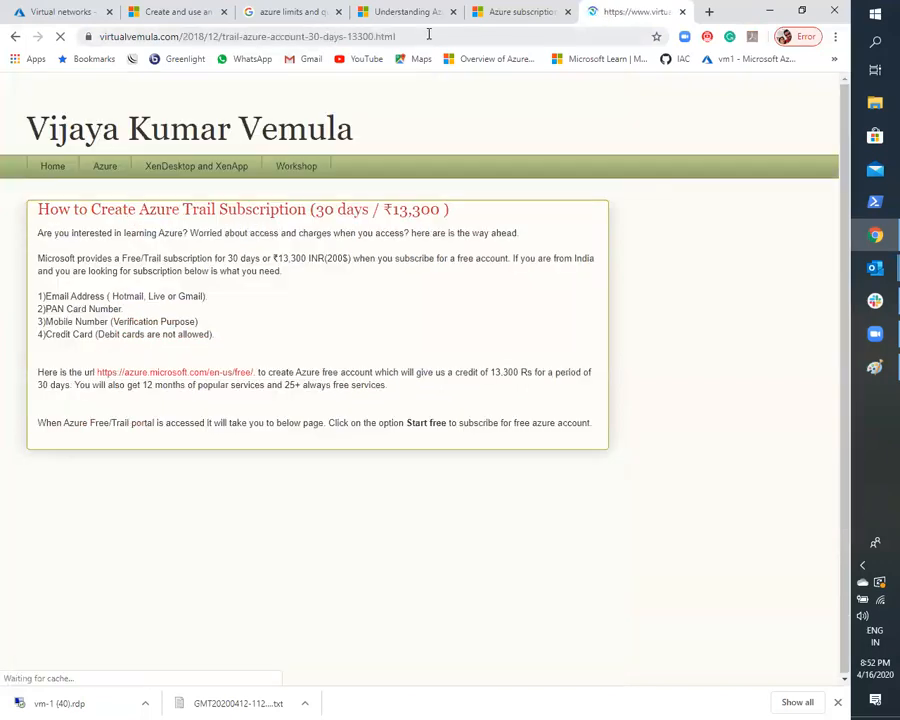
- Select the trial subscription post's web address, then return to the Google results for "azure limits and quotas"
{"action": "left_click", "coordinate": [428, 35]}
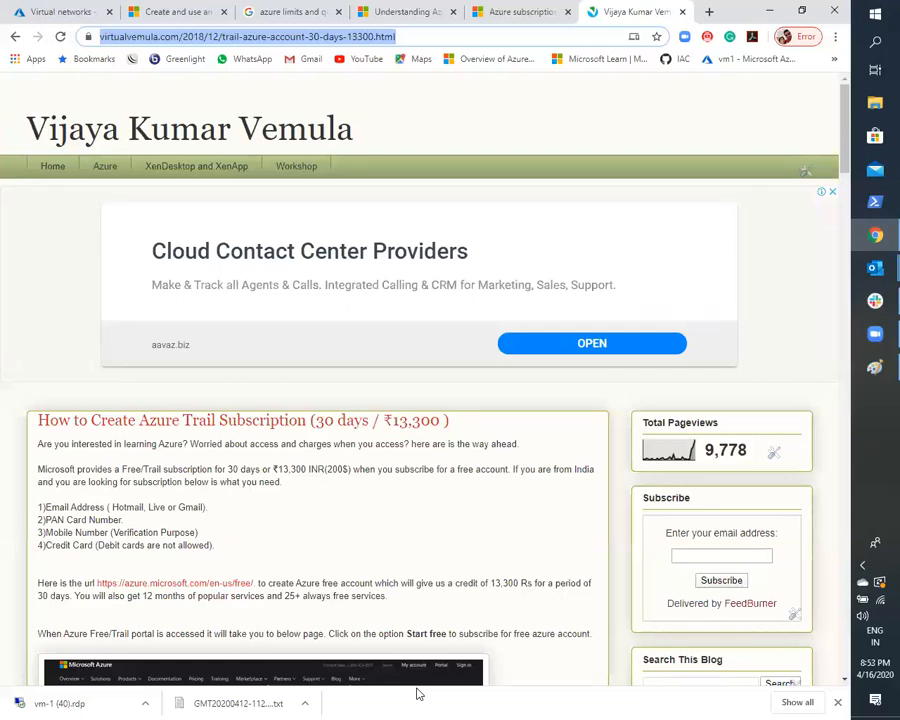
{"action": "left_click", "coordinate": [419, 694]}
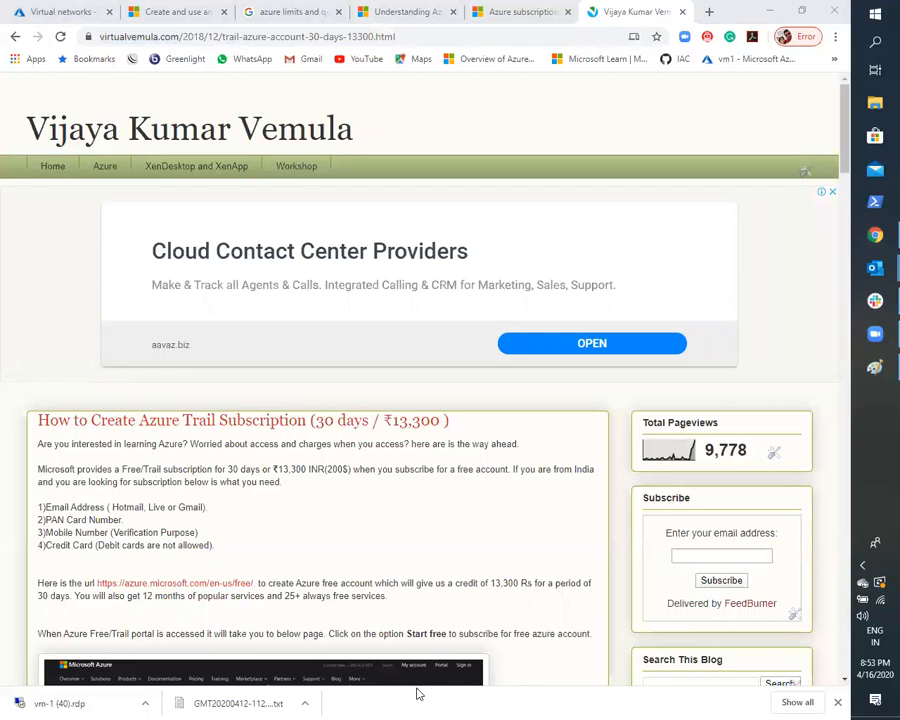
{"action": "left_click", "coordinate": [278, 10]}
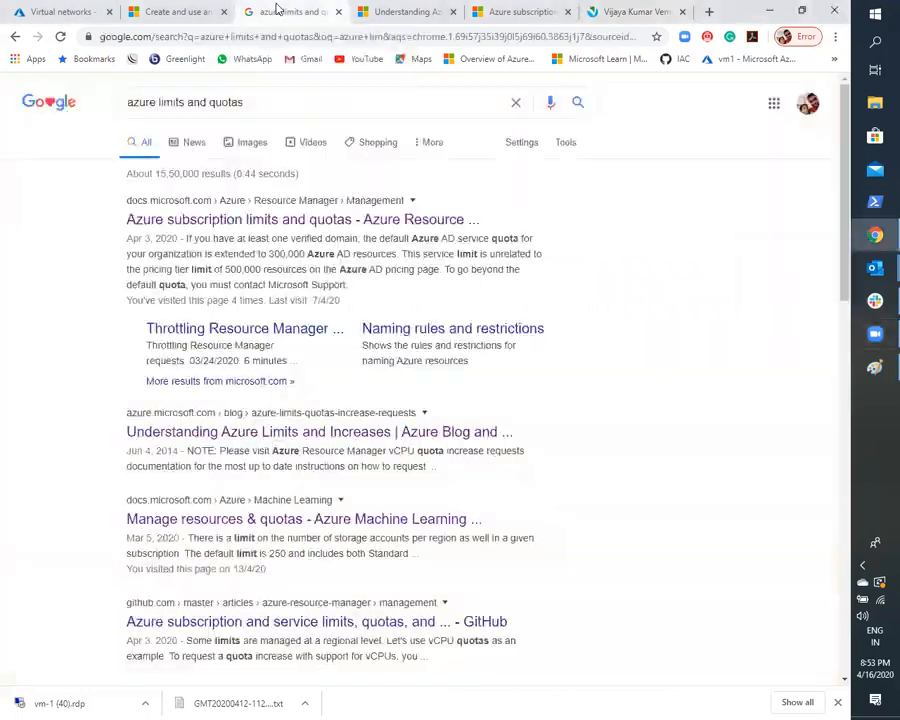